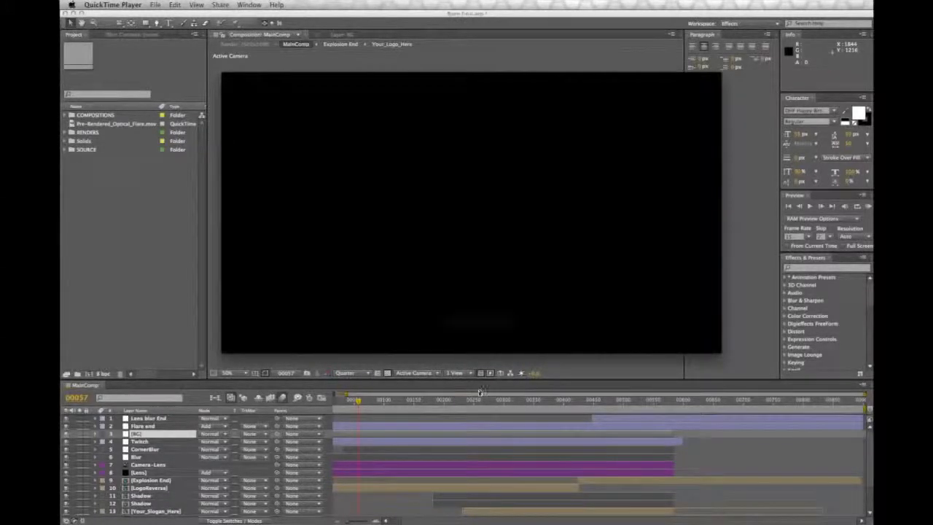
Scrub through the Studio4 Shatter.mov animation to review it, close the movie, and return to the After Effects project.
mouse_move(480, 349)
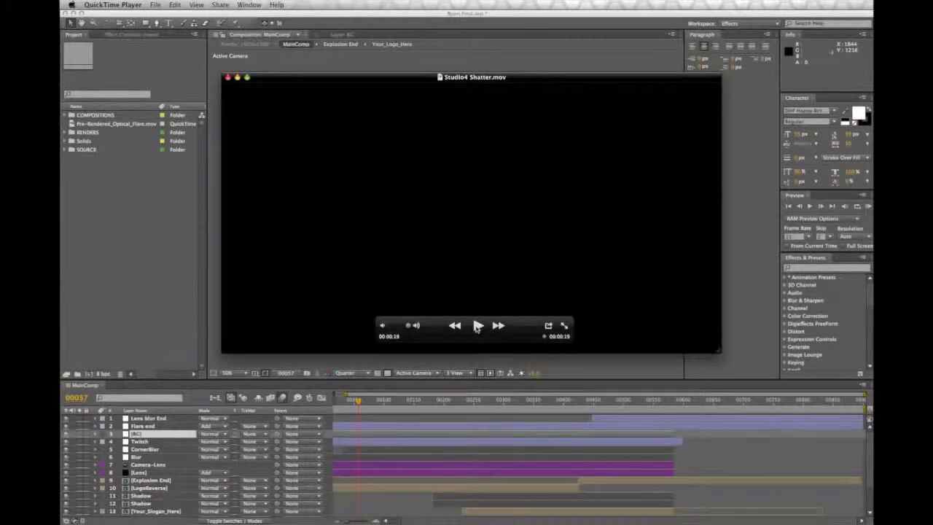
left_click(408, 338)
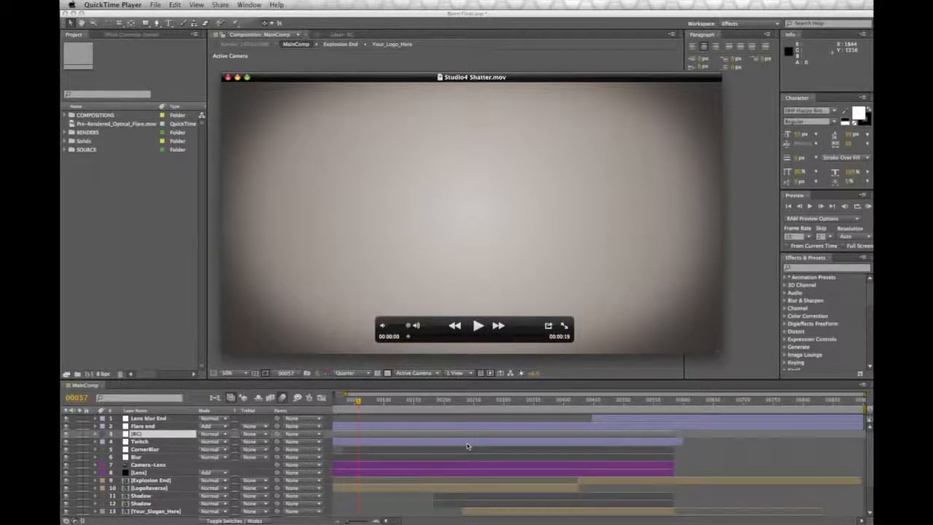
mouse_move(408, 337)
left_mouse_down()
mouse_move(535, 338)
mouse_move(409, 344)
left_mouse_up()
left_click_drag(409, 338, 534, 338)
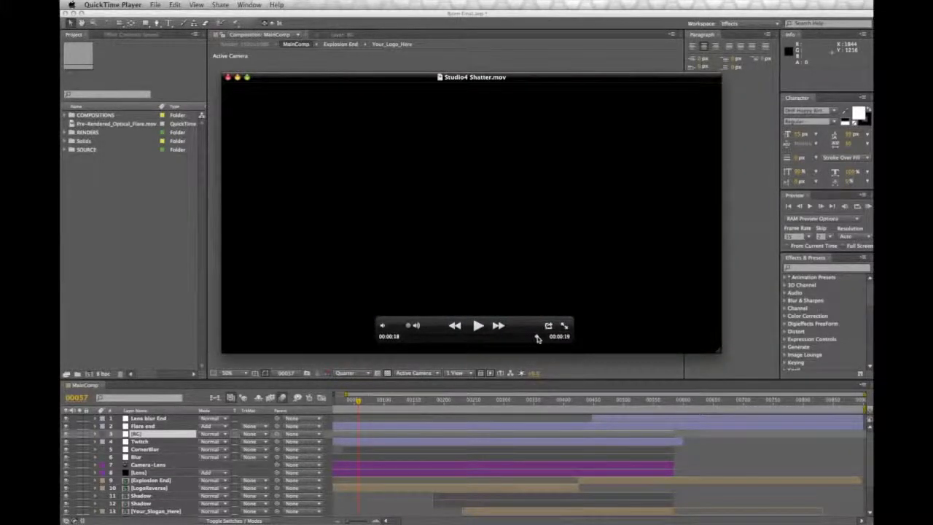
left_click_drag(538, 339, 513, 347)
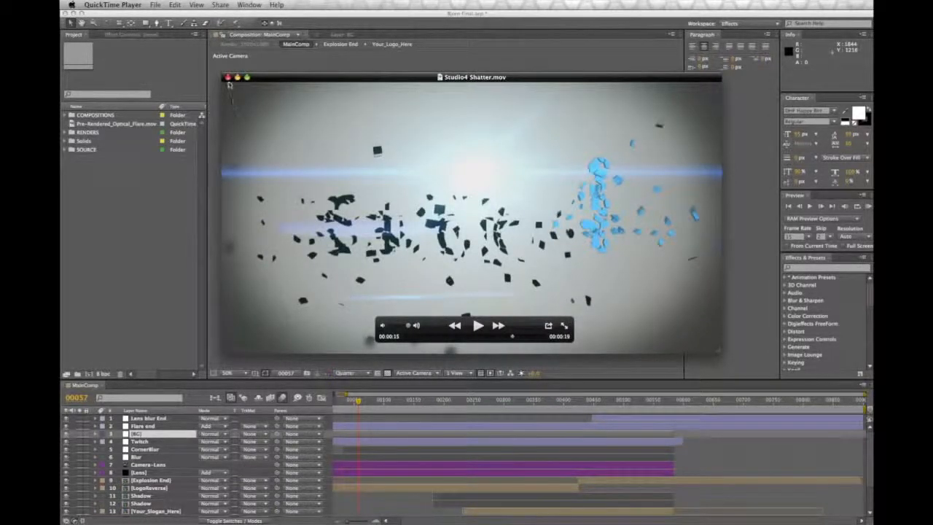
left_click(227, 78)
left_click(216, 268)
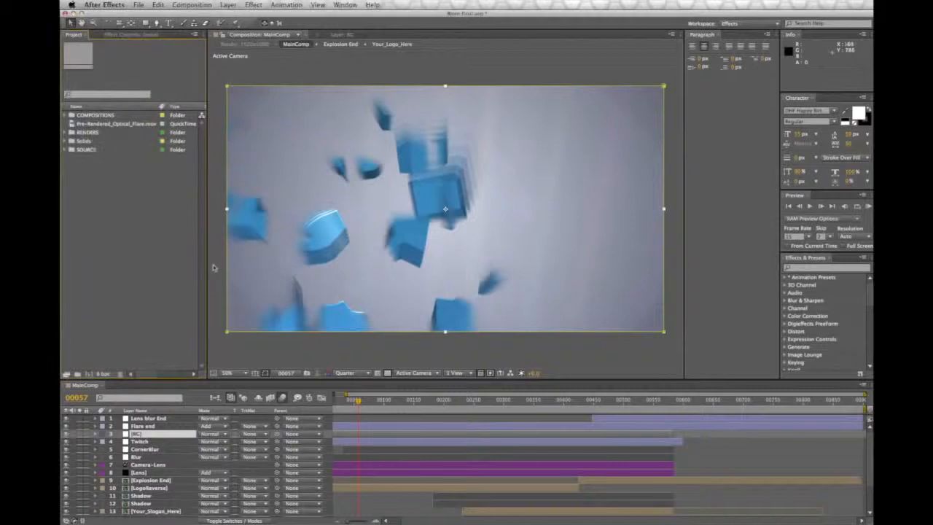
left_click(249, 350)
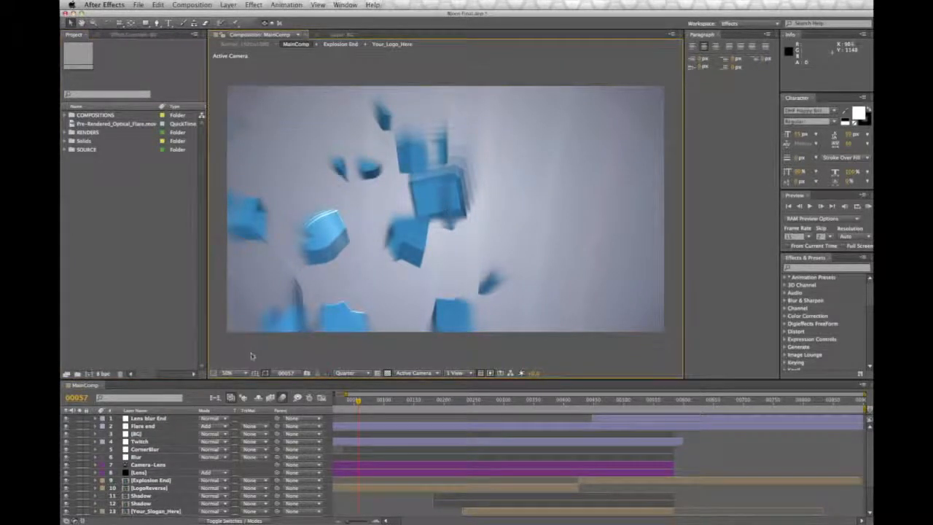
Create a new composition named BG using the NTSC DV Widescreen preset.
left_click(192, 4)
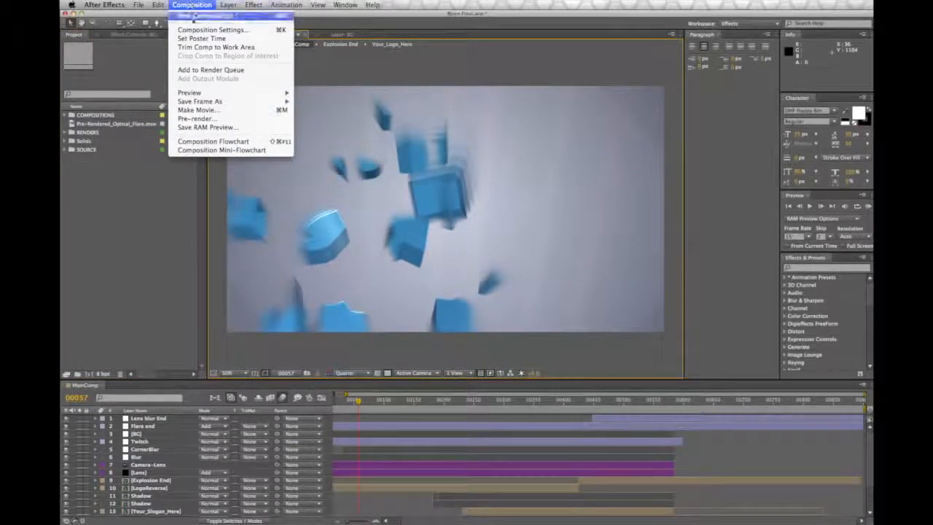
left_click(194, 15)
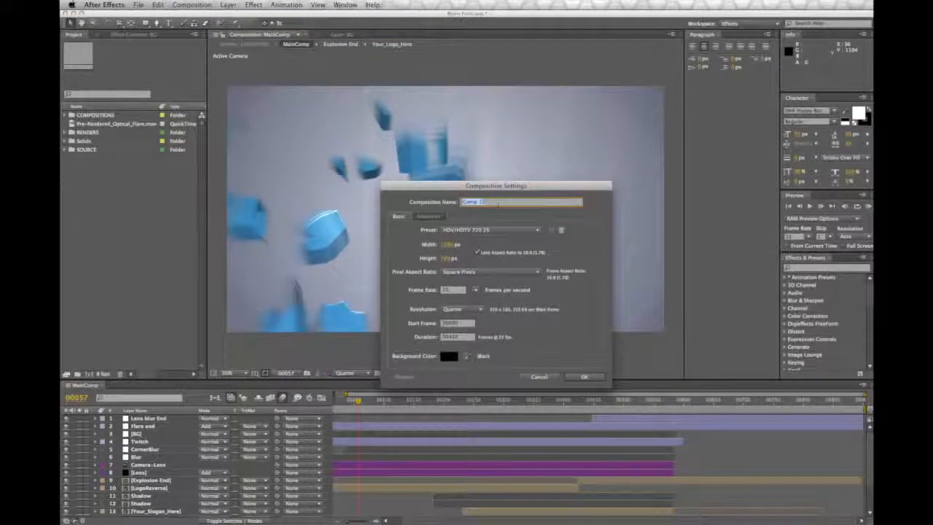
type("C")
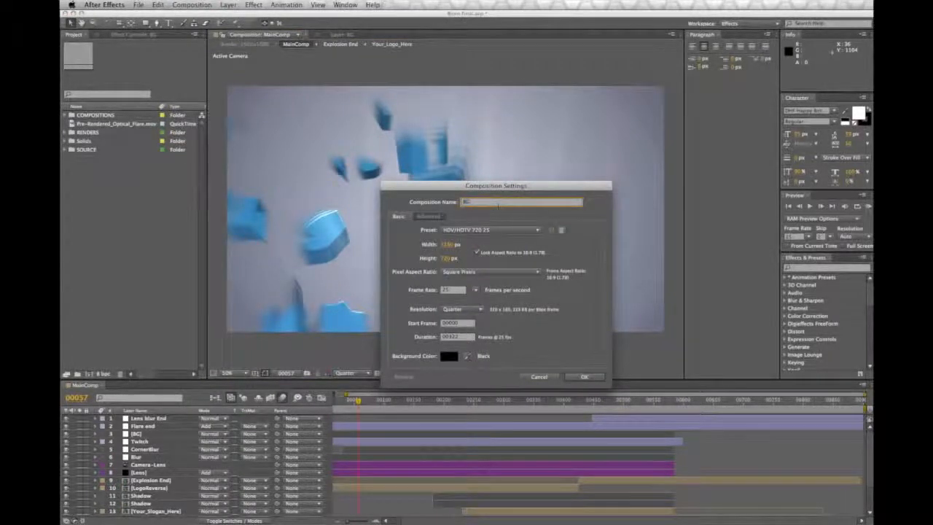
left_click(479, 229)
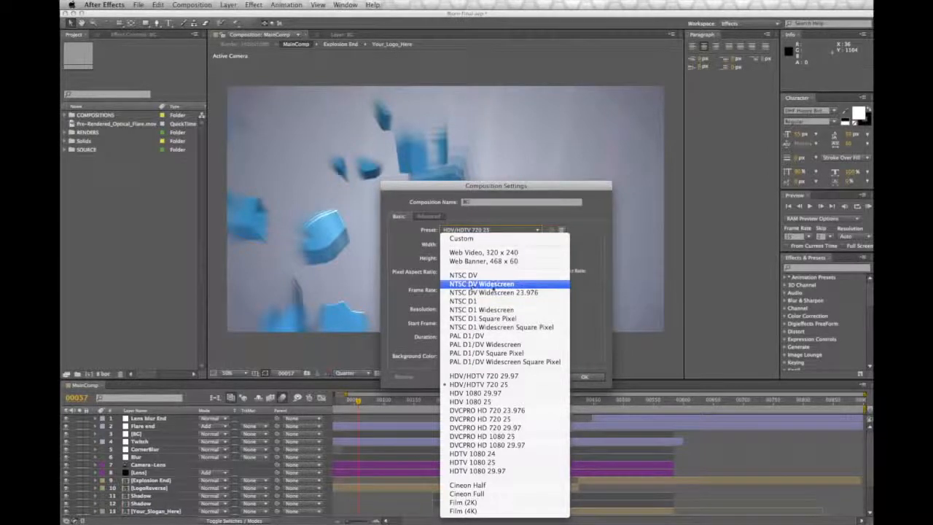
left_click(473, 286)
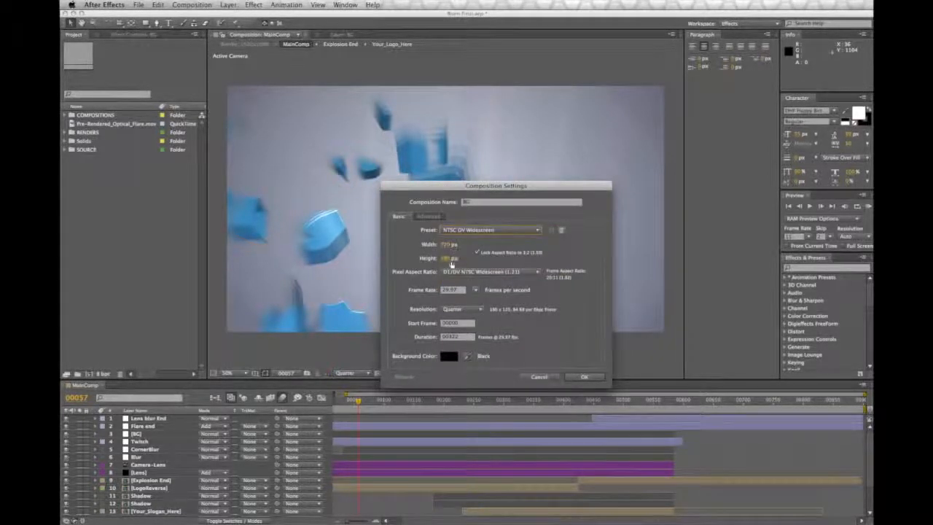
left_click(583, 377)
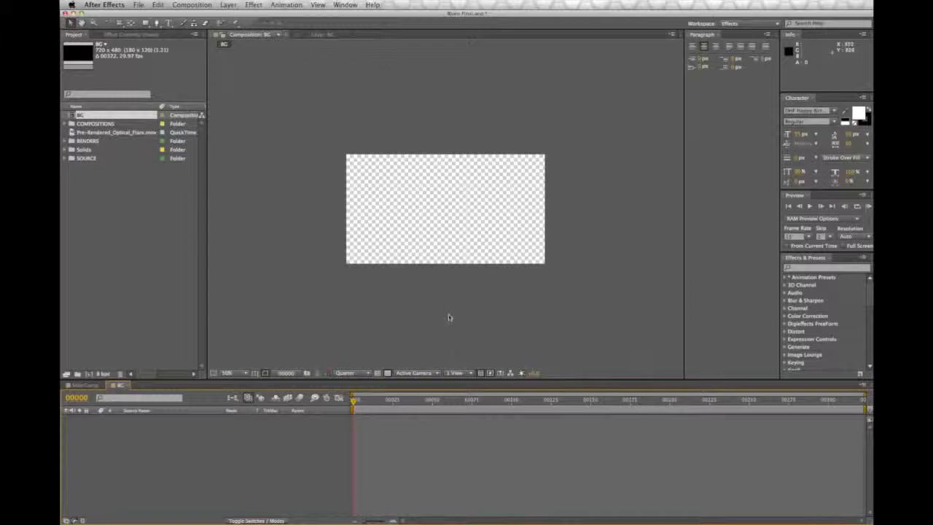
Add a composition-sized solid named BG in light grey to the BG composition.
key("period")
key("period")
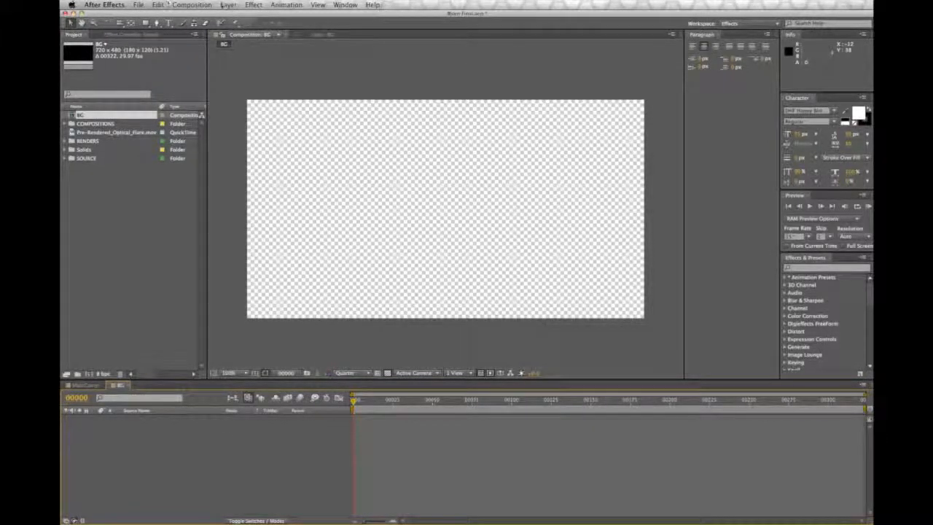
left_click(228, 5)
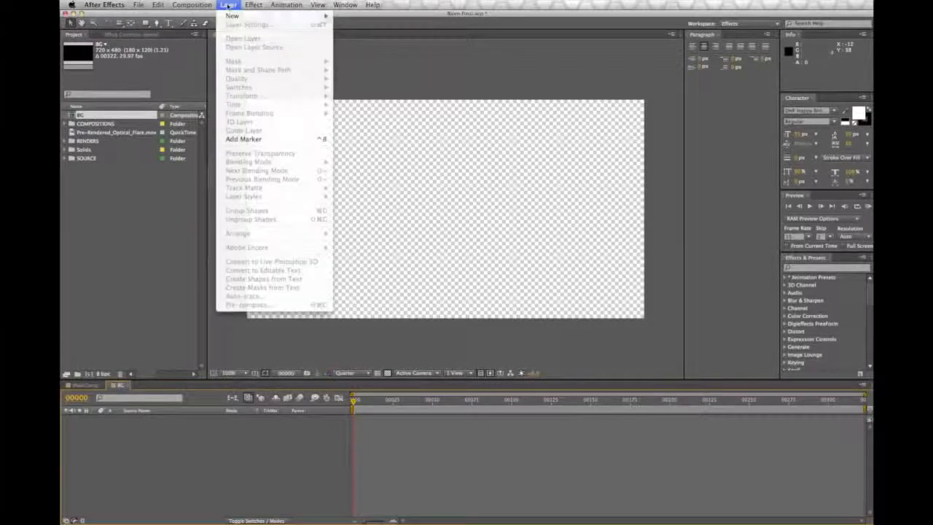
mouse_move(230, 15)
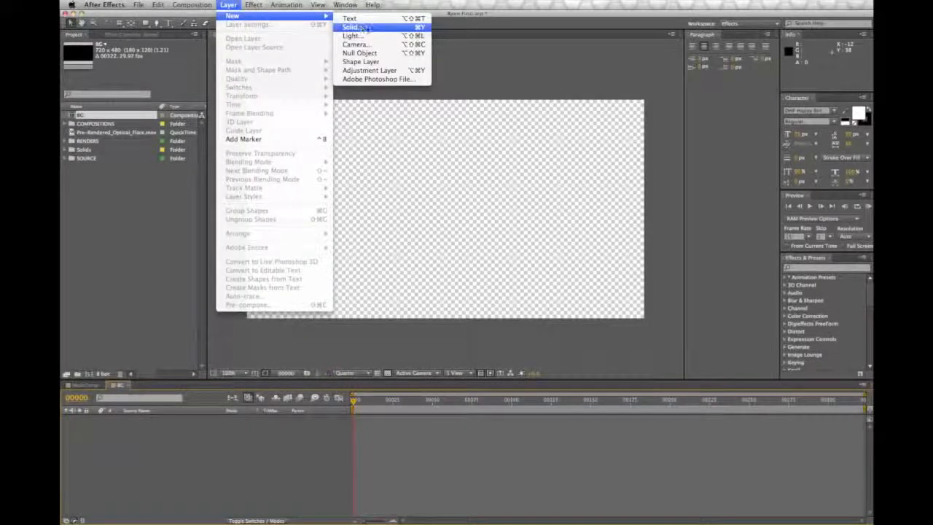
left_click(352, 27)
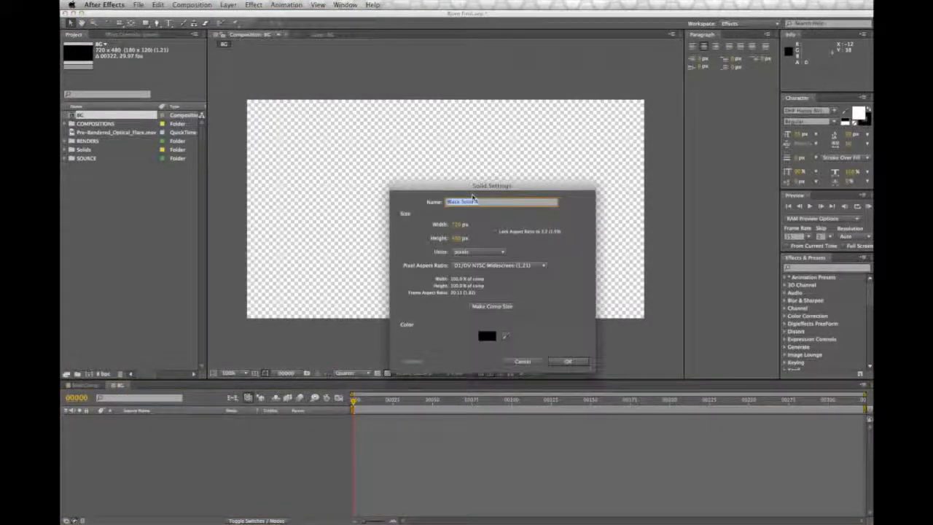
type("BG")
left_click(487, 335)
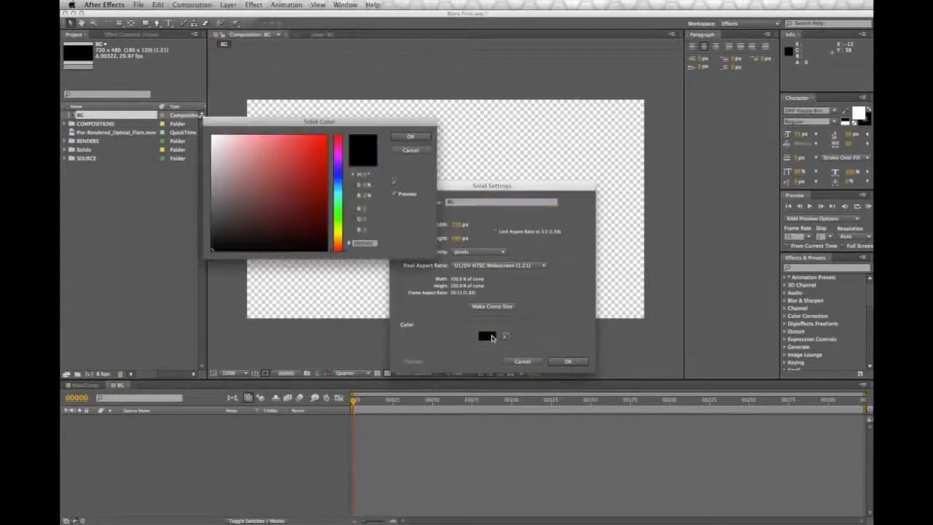
left_click_drag(212, 164, 212, 158)
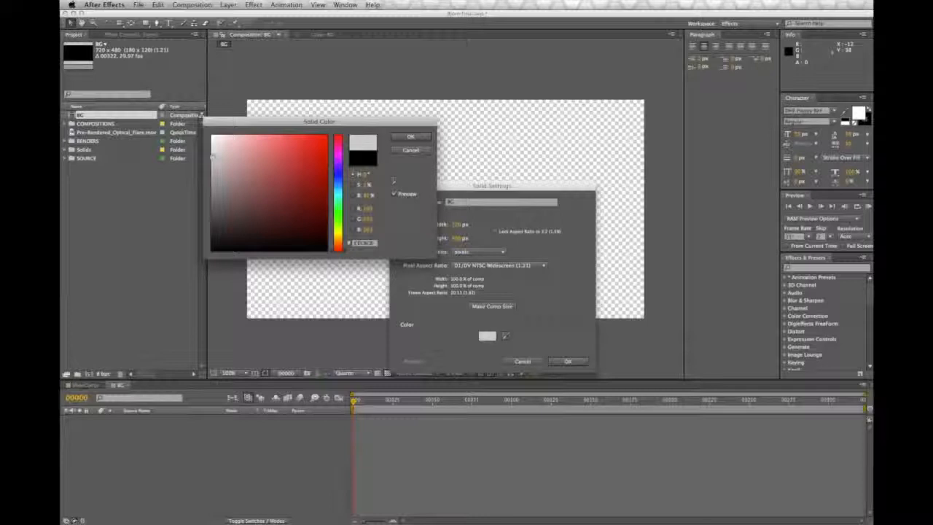
left_click_drag(212, 156, 213, 156)
left_click(408, 137)
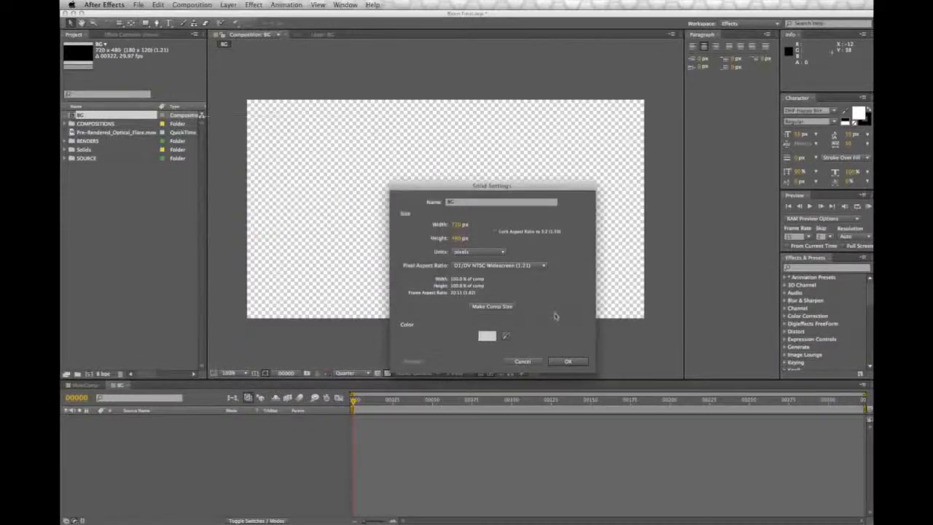
left_click(568, 360)
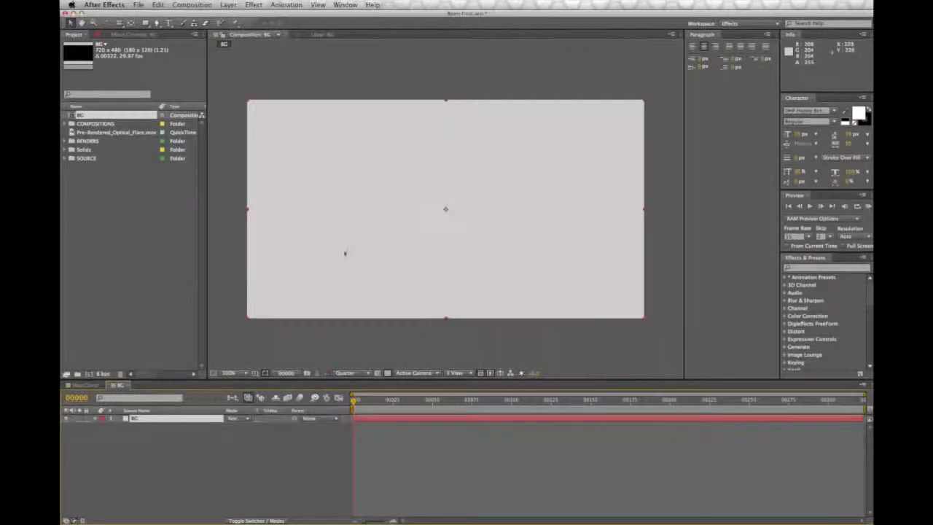
Change the BG solid's colour to a neutral light grey without any red tint.
left_click(228, 4)
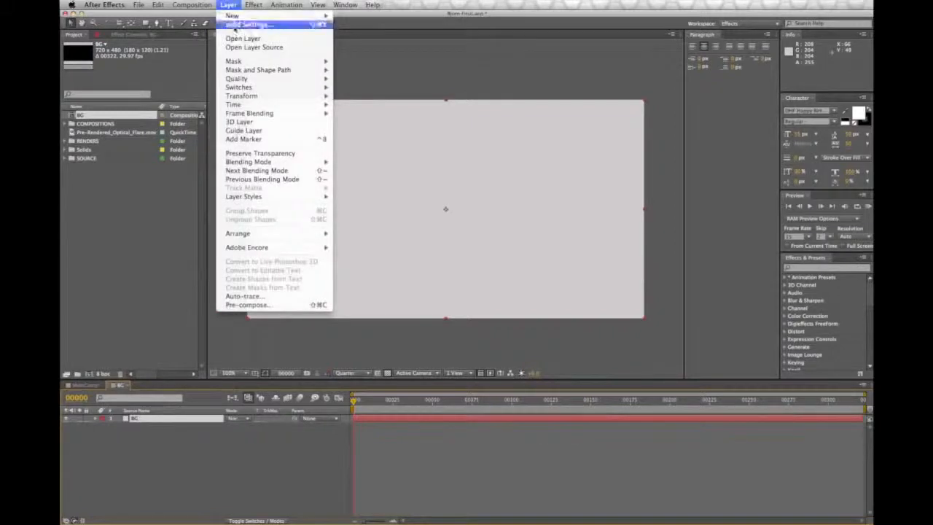
left_click(262, 26)
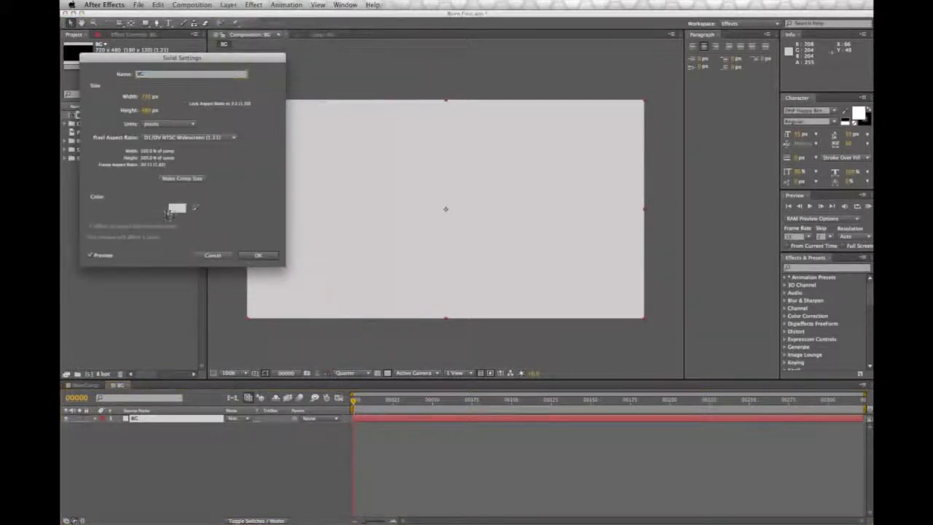
left_click(178, 207)
left_click(211, 151)
left_click_drag(211, 151, 212, 156)
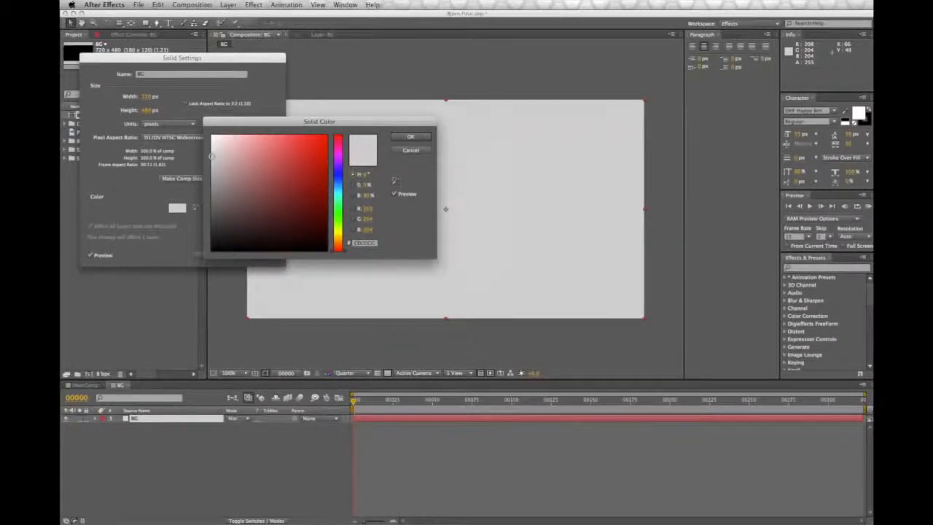
left_click(410, 136)
left_click(266, 256)
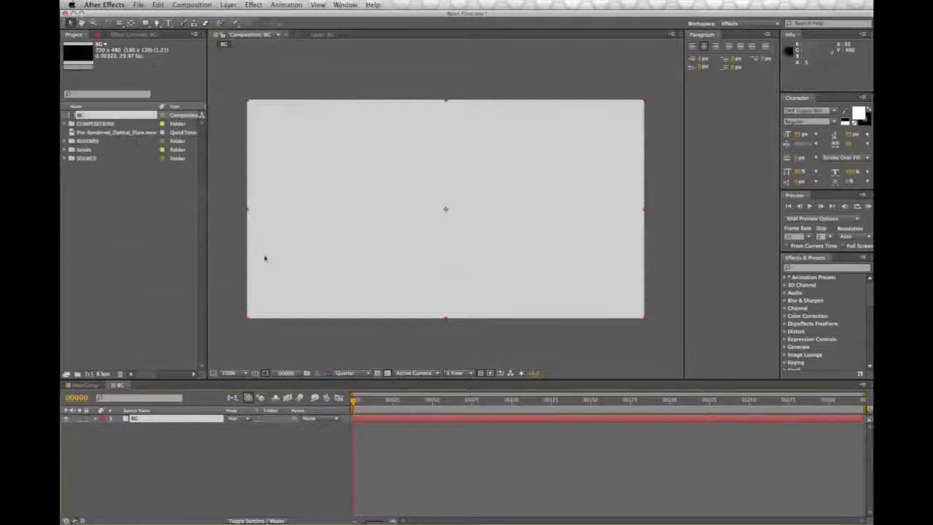
Add a second composition-sized solid named V in black above the BG layer.
left_click(226, 503)
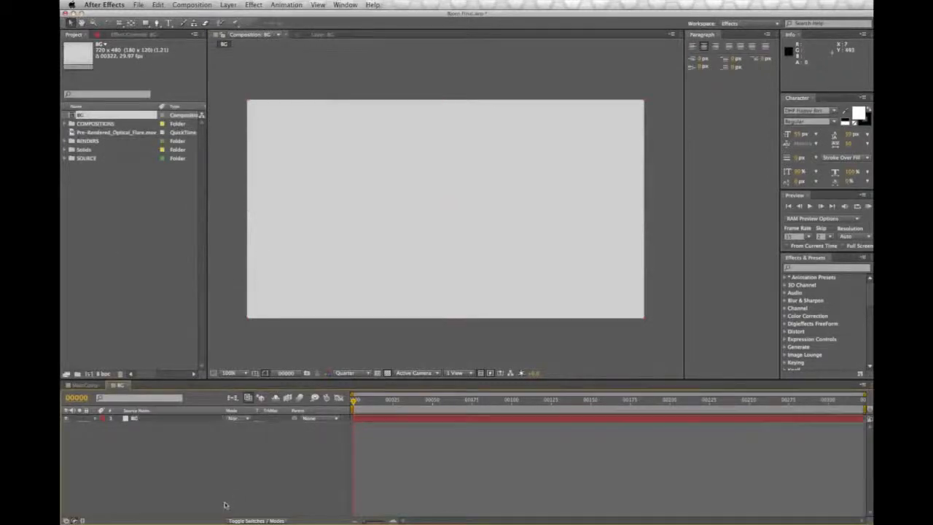
left_click(185, 5)
mouse_move(228, 5)
mouse_move(259, 16)
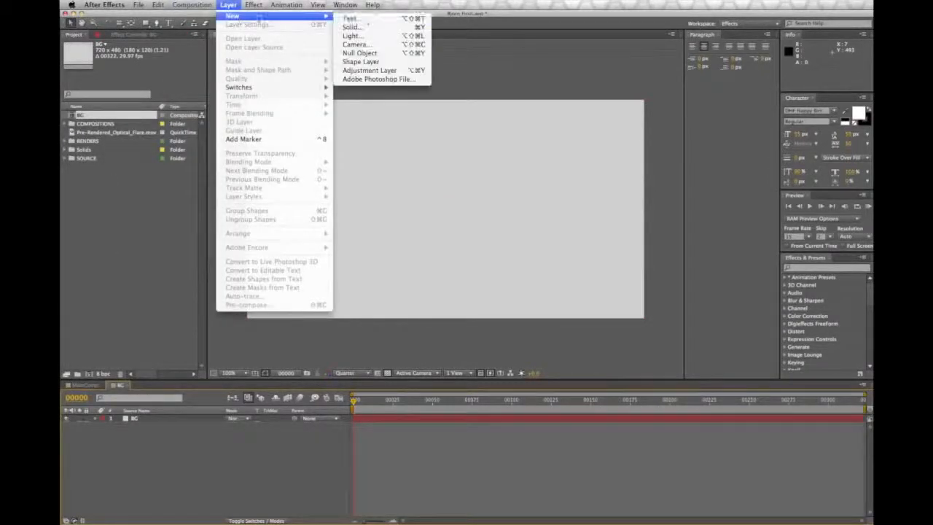
left_click(391, 27)
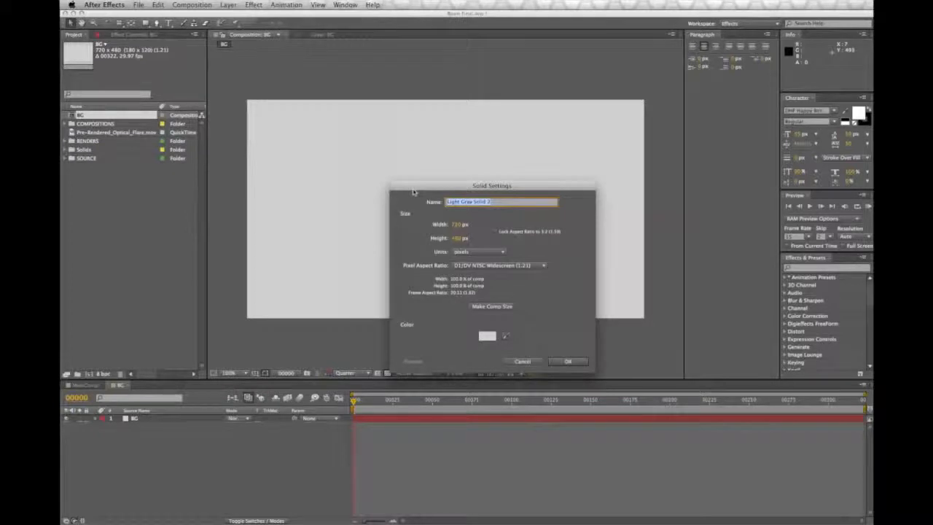
type("B")
left_click(478, 334)
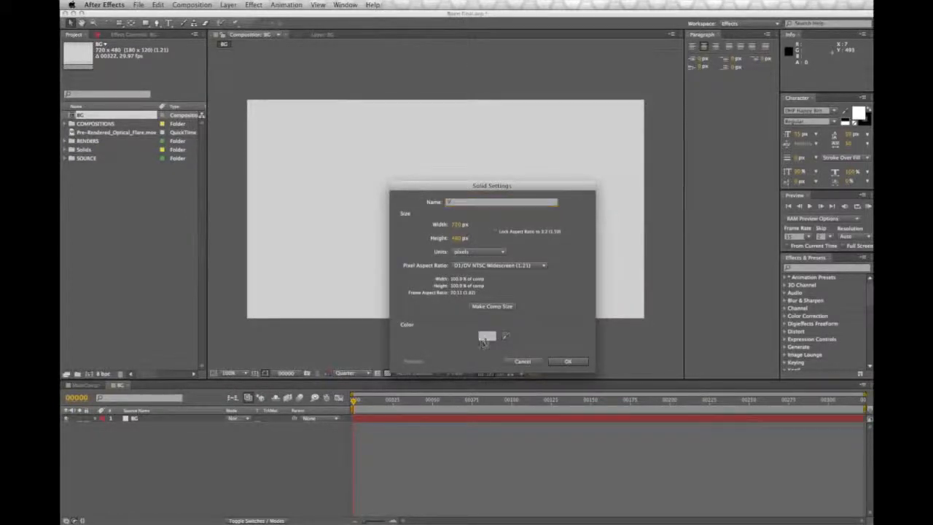
left_click(265, 172)
left_click_drag(264, 173, 363, 280)
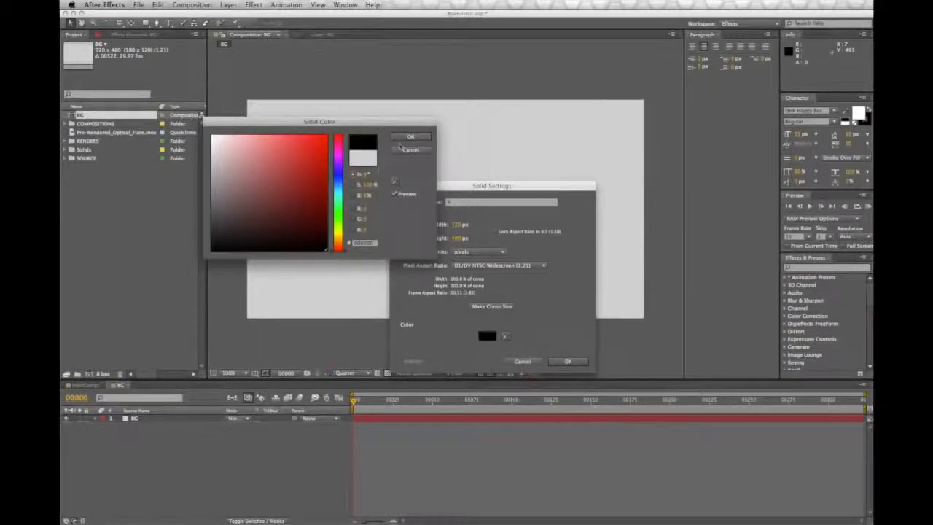
left_click(410, 136)
left_click(568, 362)
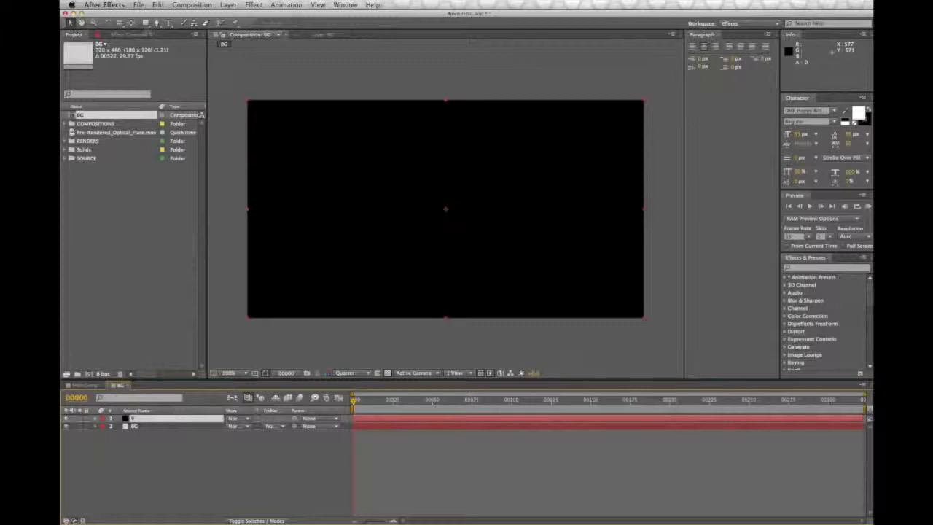
Add an elliptical mask filling the whole V layer and set its mask mode to Subtract.
left_click(146, 25)
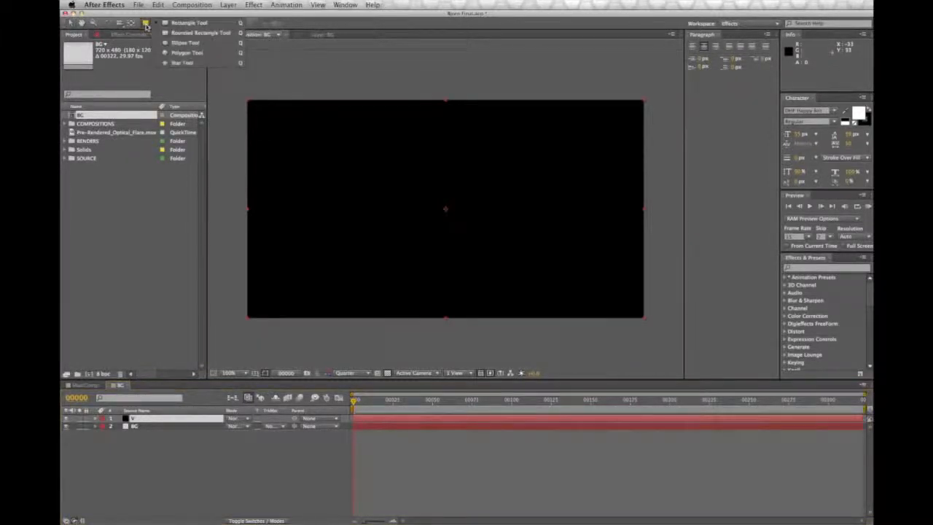
left_click(185, 43)
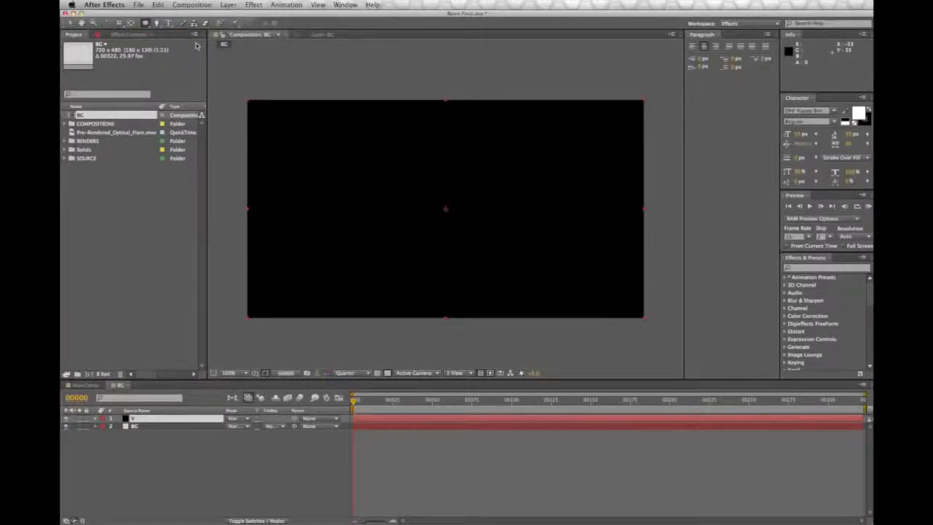
double_click(146, 23)
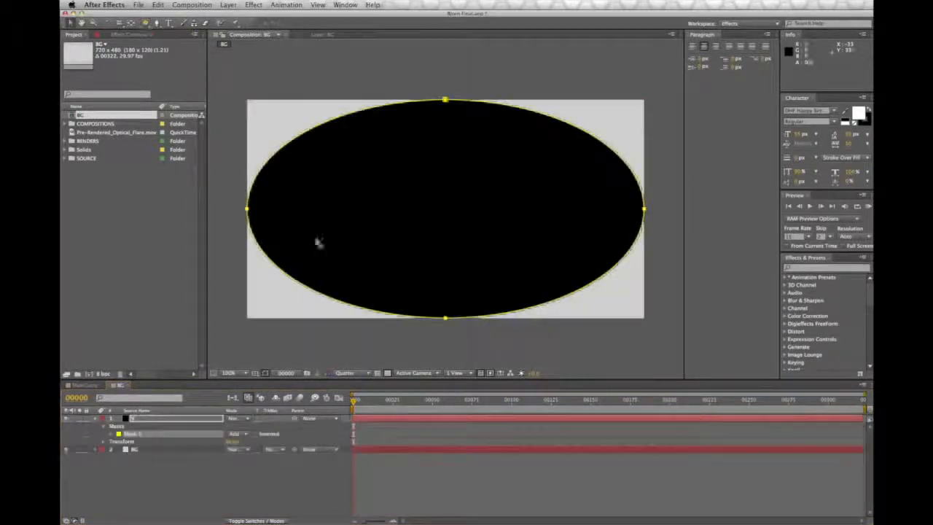
left_click(239, 433)
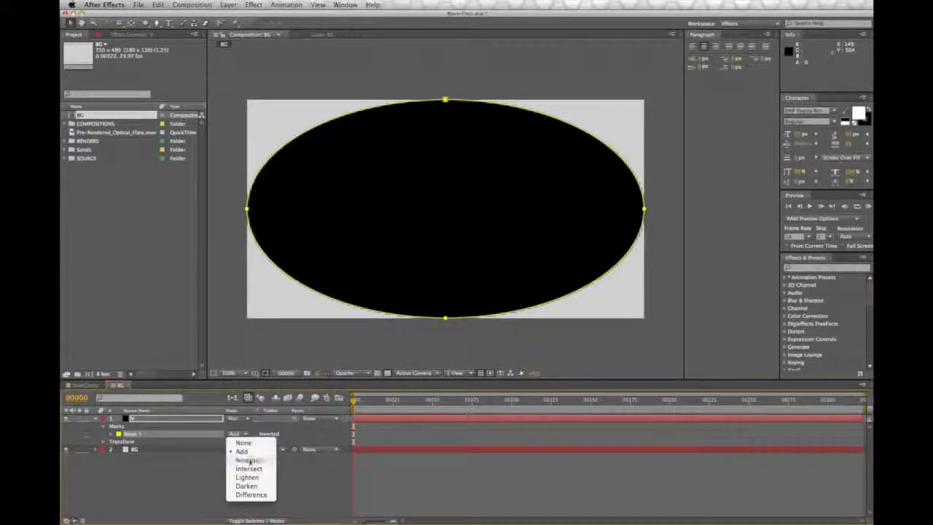
left_click(247, 460)
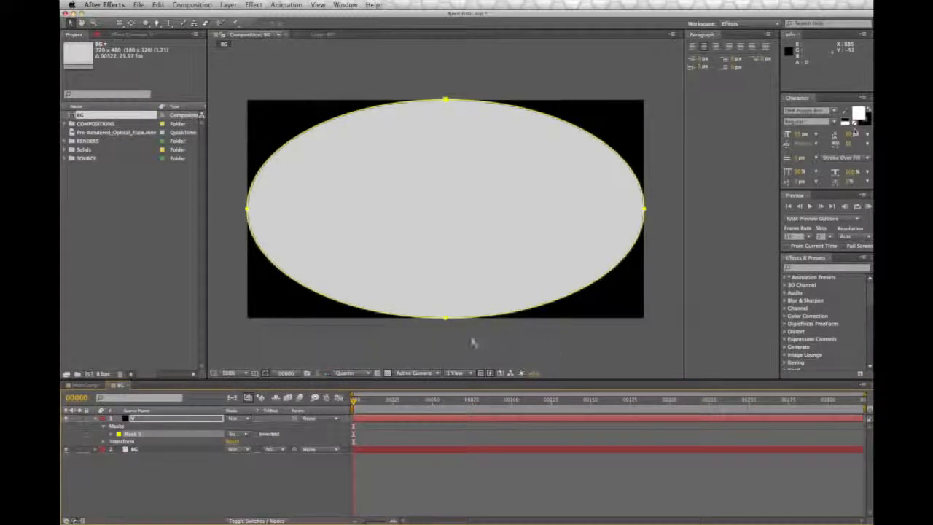
Feather the V layer's mask widely and lower its mask opacity to make a soft, semi-transparent vignette over the grey background.
left_click(113, 433)
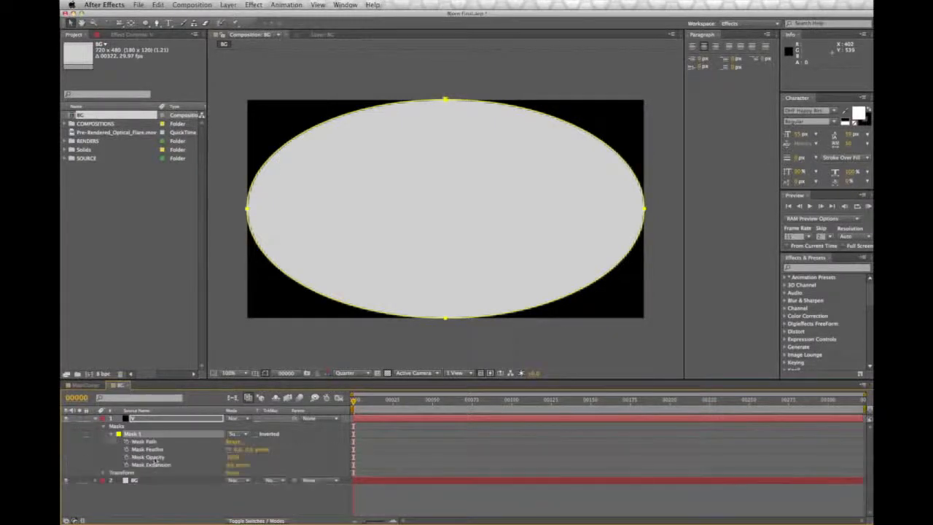
left_click_drag(248, 450, 300, 450)
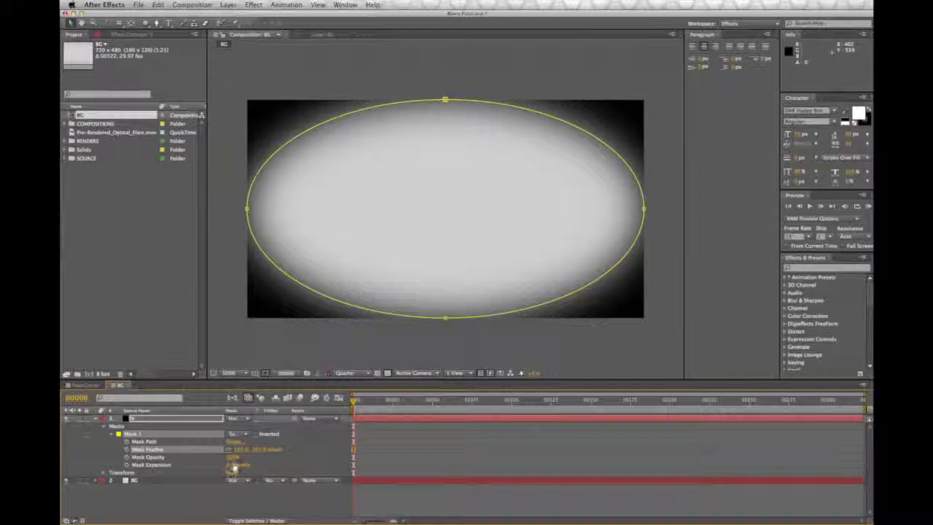
left_click_drag(235, 458, 215, 460)
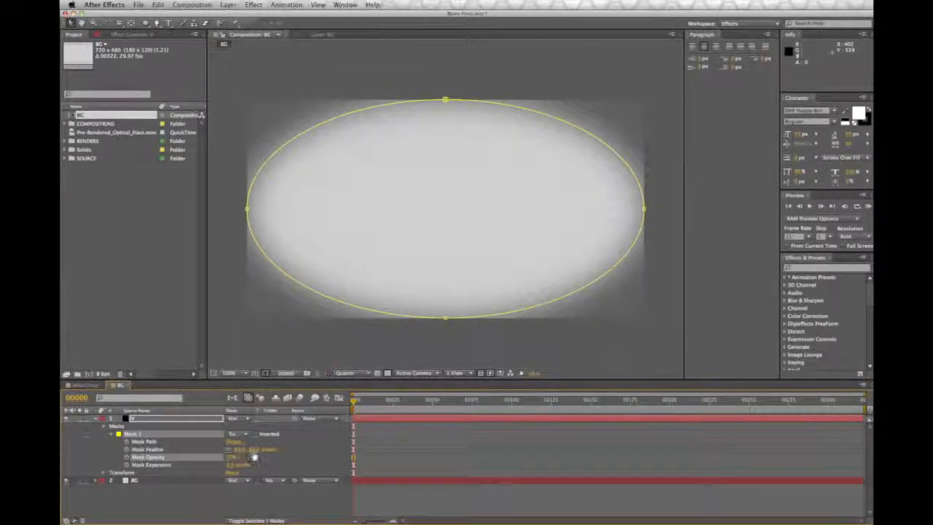
left_click_drag(248, 452, 309, 449)
mouse_move(233, 459)
left_mouse_down()
mouse_move(223, 457)
mouse_move(235, 457)
left_mouse_up()
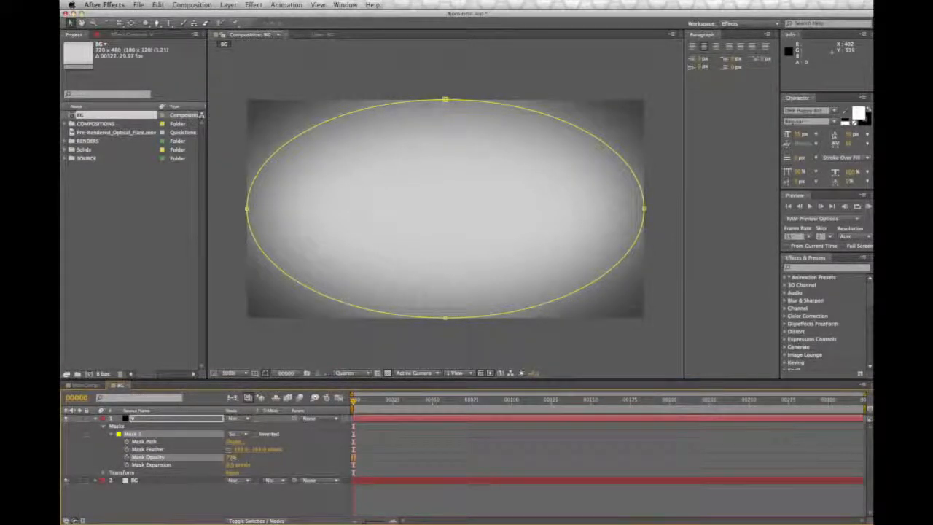
left_click(287, 356)
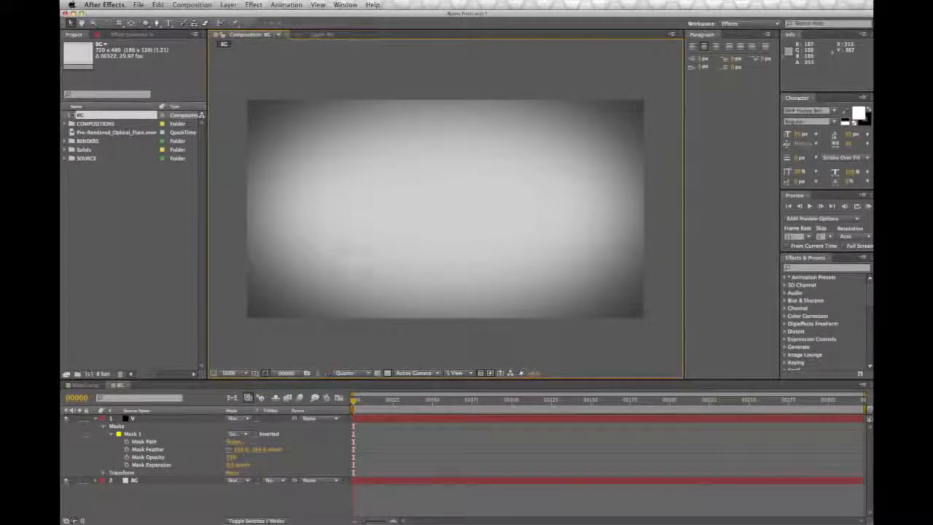
left_click(95, 419)
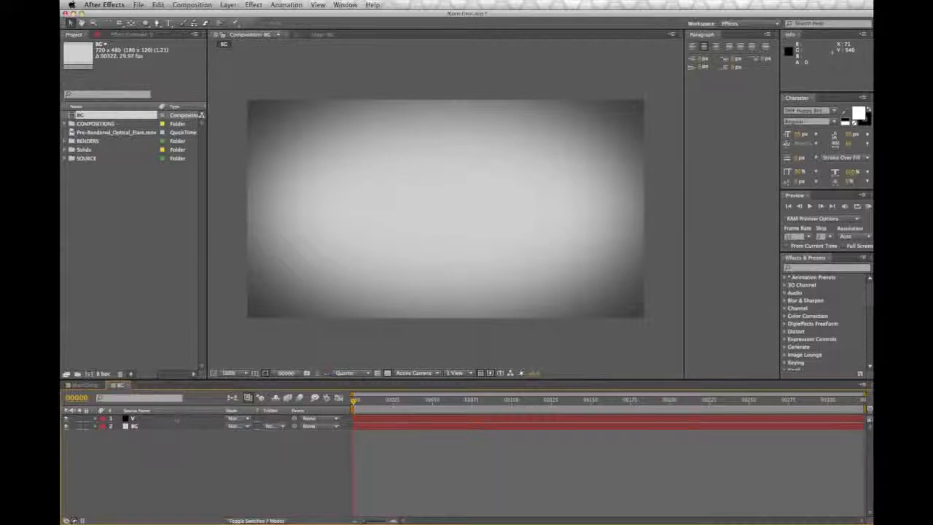
Create a new NTSC DV Widescreen composition named LOGO.
left_click(192, 5)
left_click(197, 17)
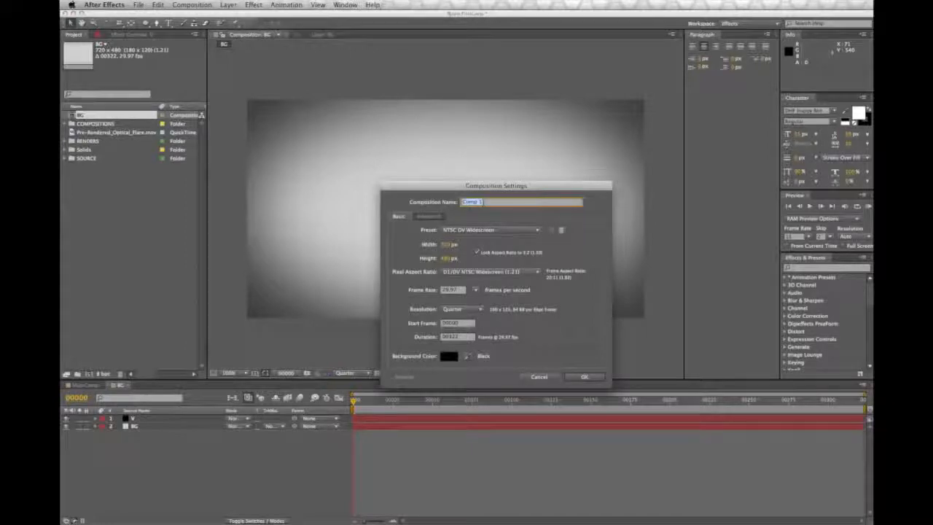
type("LOGO")
key("Return")
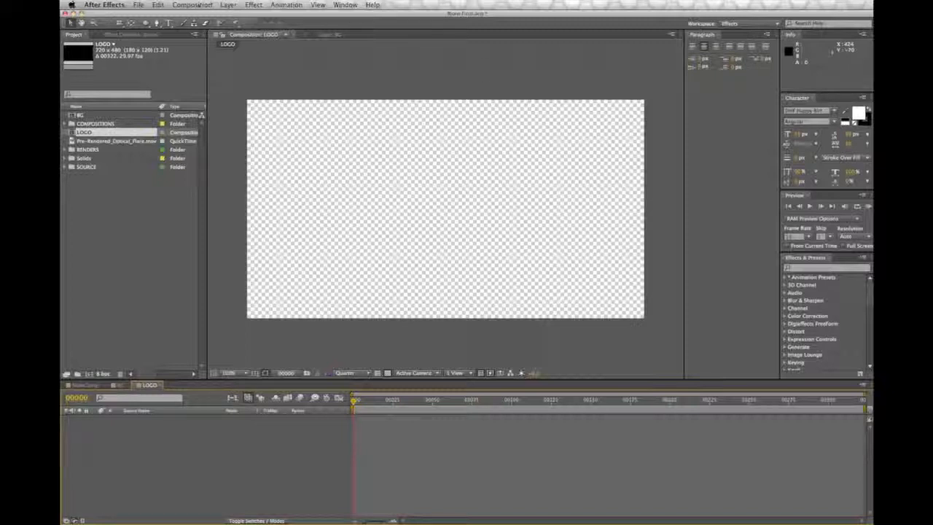
Add a text layer reading STUDIO 4 in the upper-left part of the LOGO composition.
left_click(168, 23)
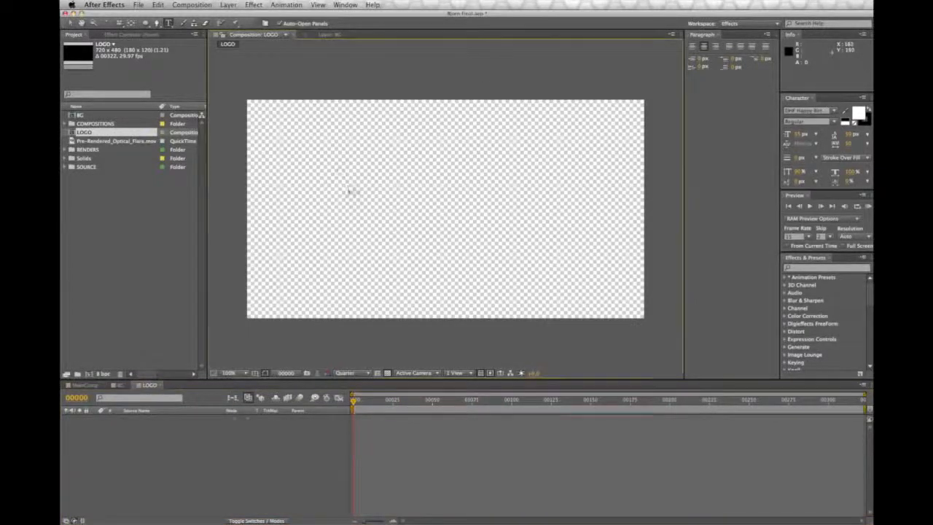
left_click(349, 188)
type("BJOR")
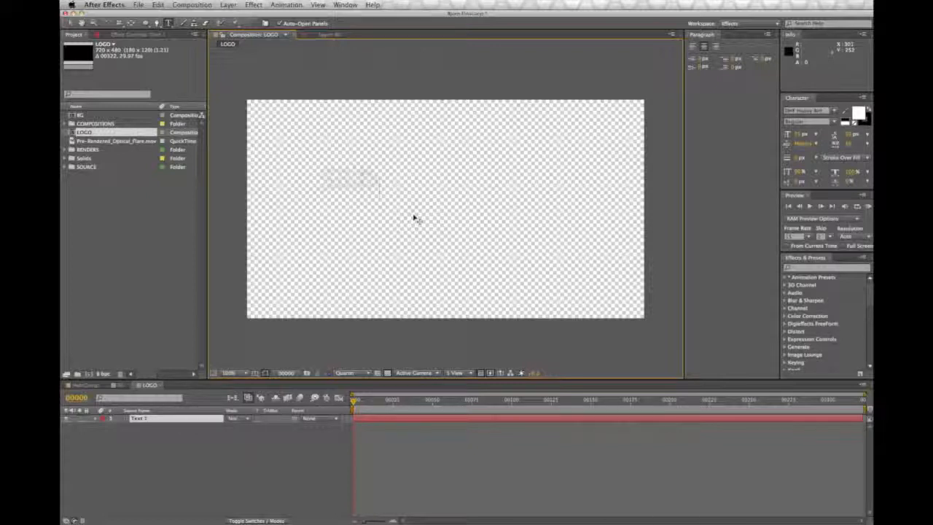
type("N")
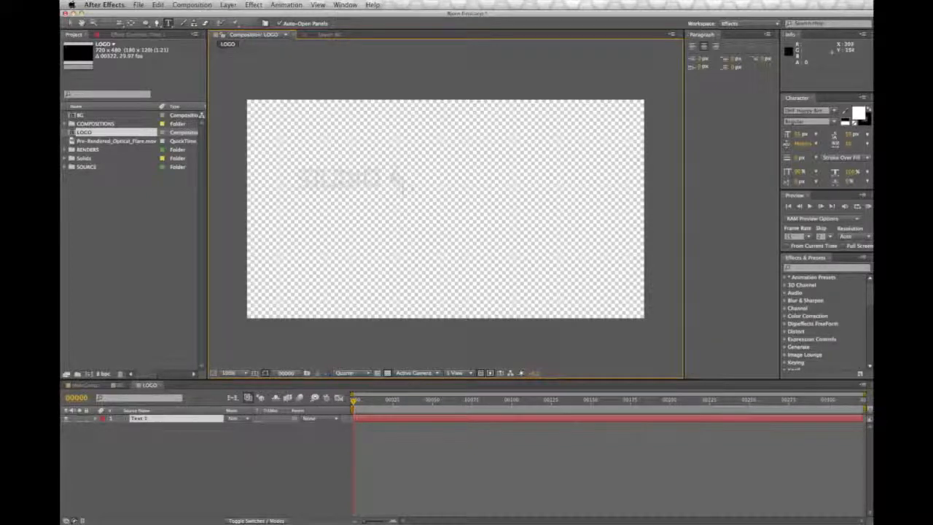
Set the fill colour of the STUDIO 4 text to black and the preview resolution to Half.
left_click_drag(406, 186, 291, 188)
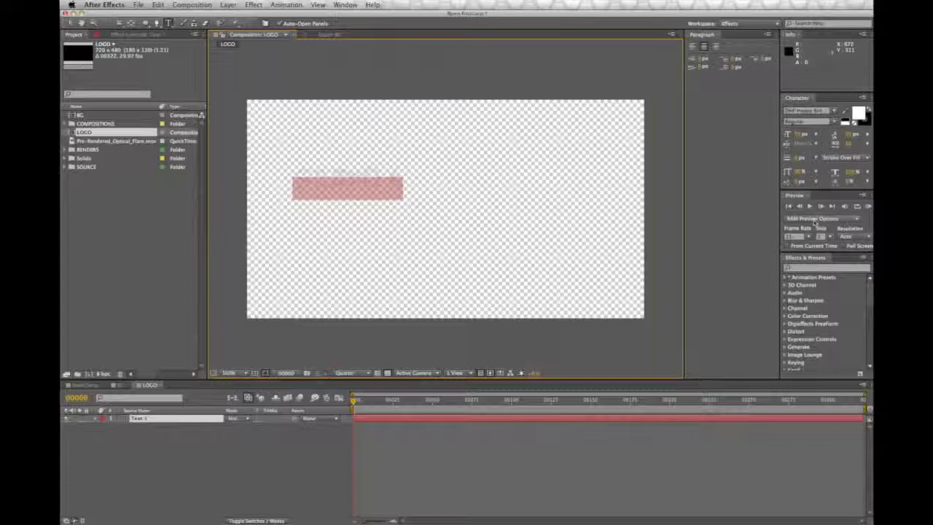
left_click(845, 120)
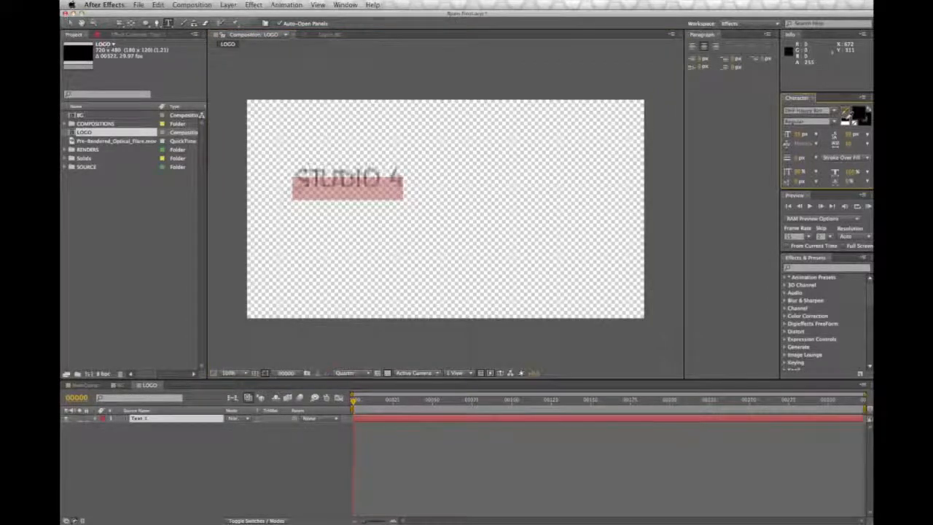
left_click(351, 373)
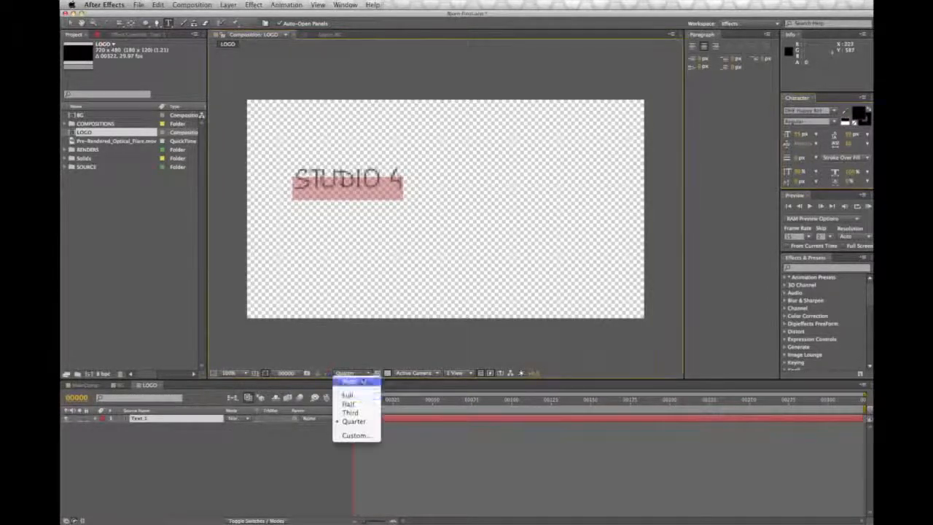
left_click(350, 404)
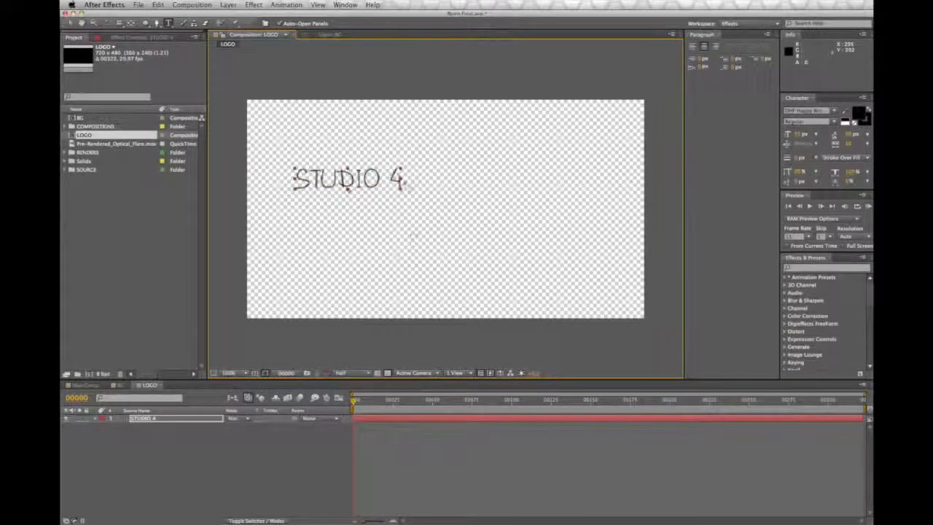
Move the STUDIO 4 text near the middle of the frame and enlarge it to about 113 px.
left_click(70, 23)
left_click_drag(378, 177, 468, 195)
left_click_drag(798, 135, 827, 134)
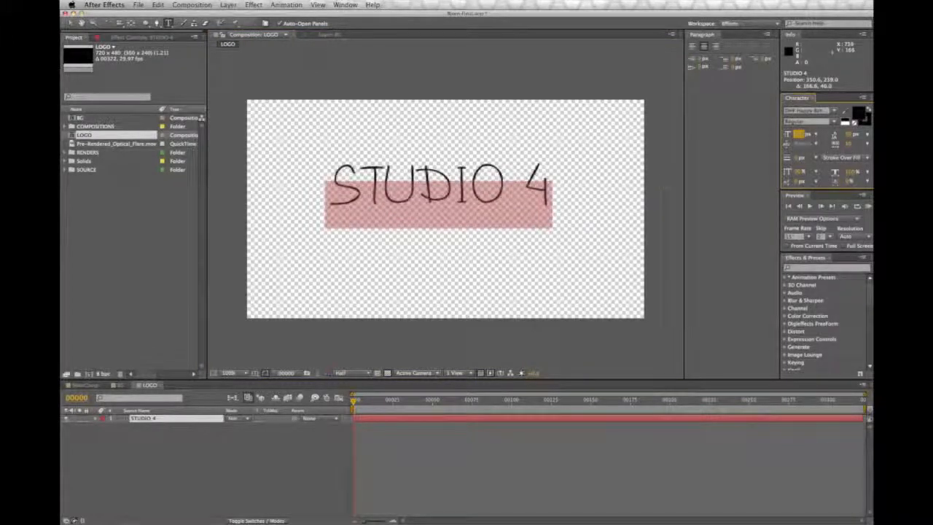
left_click(625, 190)
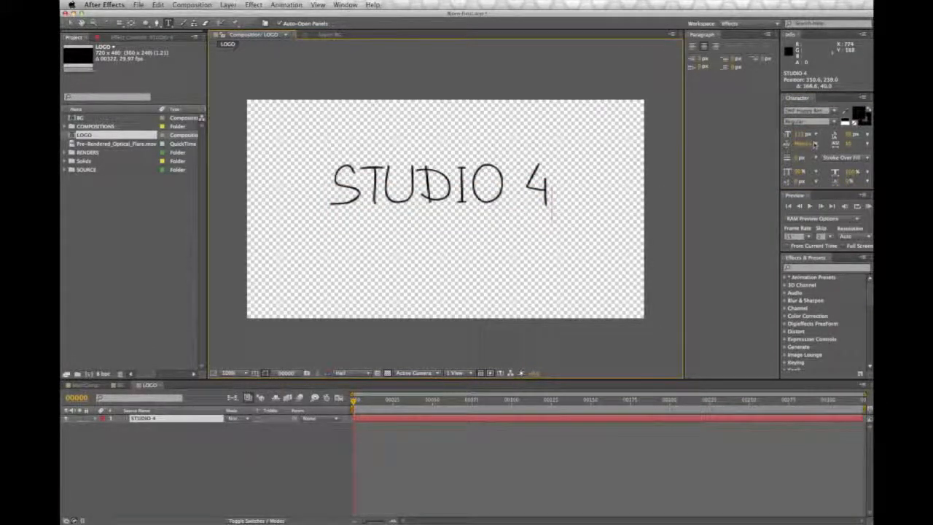
Change the font of the whole STUDIO 4 text to Helvetica, trying Arial Black first.
left_click_drag(553, 193, 326, 195)
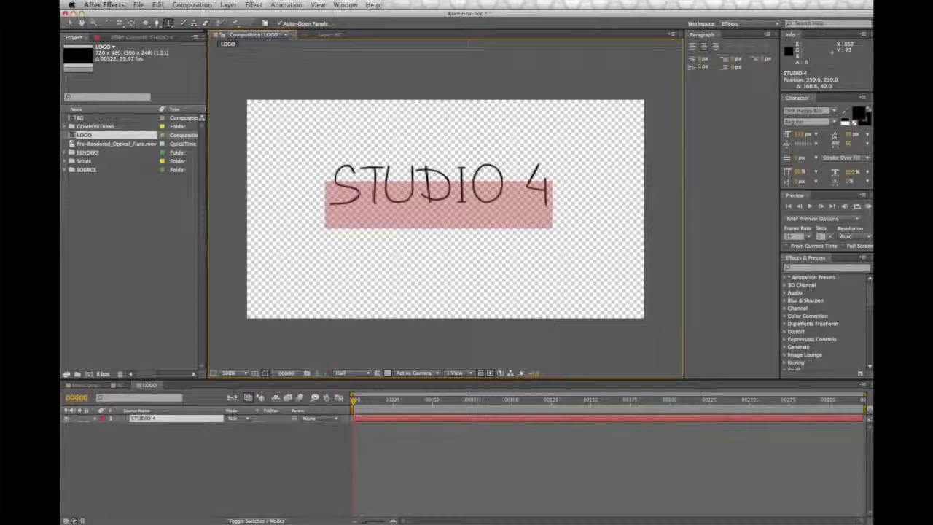
left_click(835, 112)
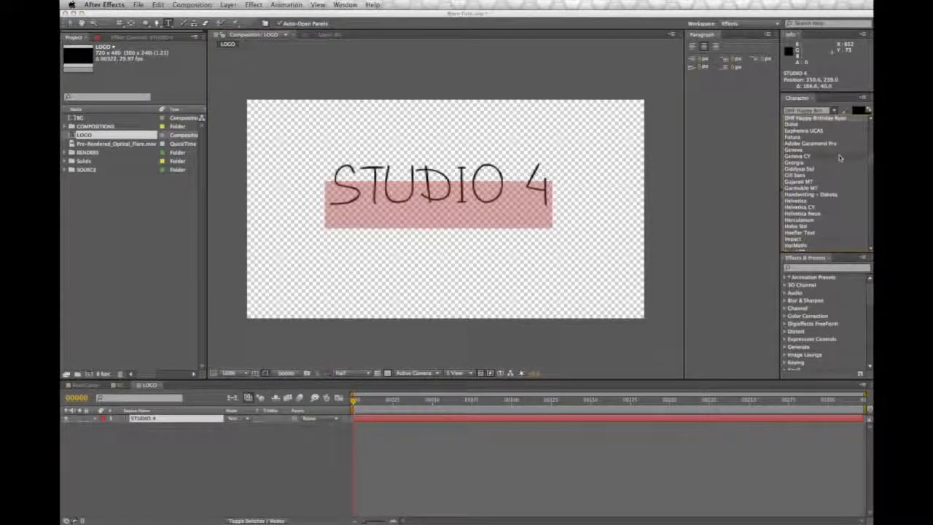
scroll(836, 160, "up", 6)
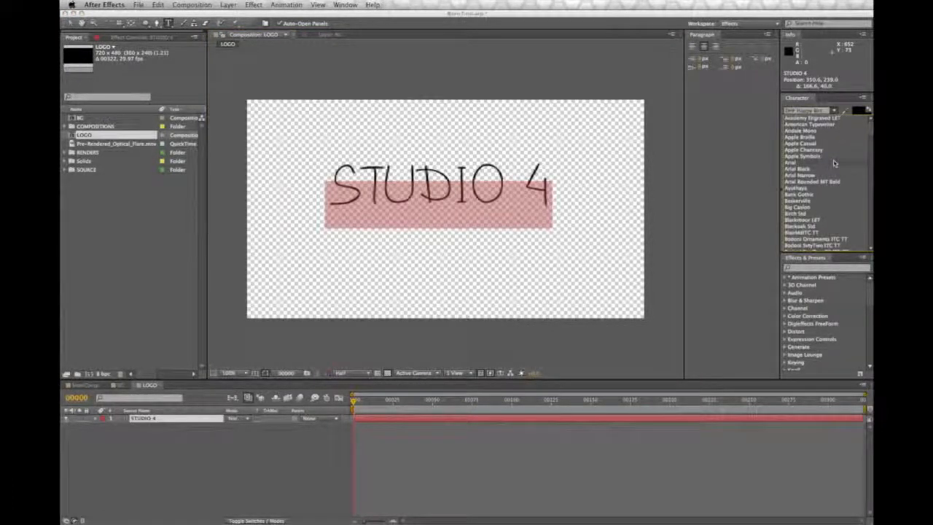
left_click(833, 157)
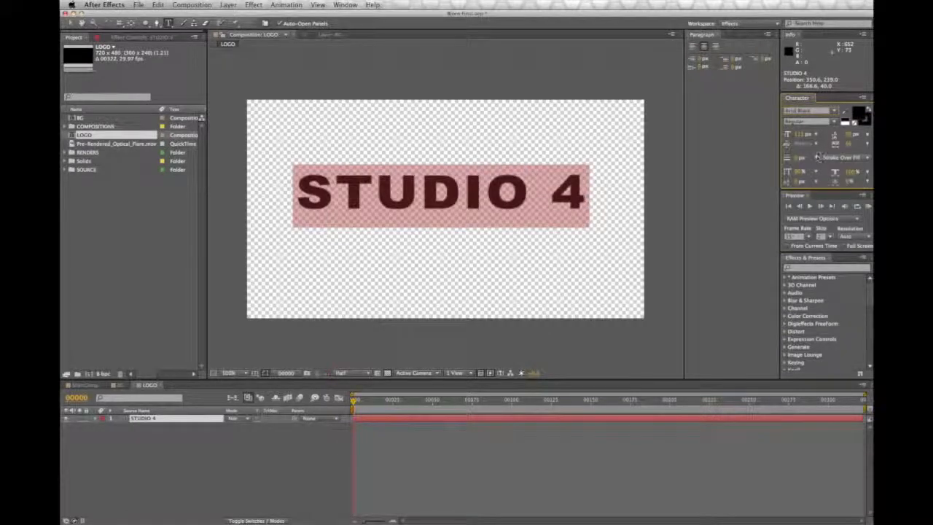
left_click(833, 110)
scroll(813, 211, "down", 5)
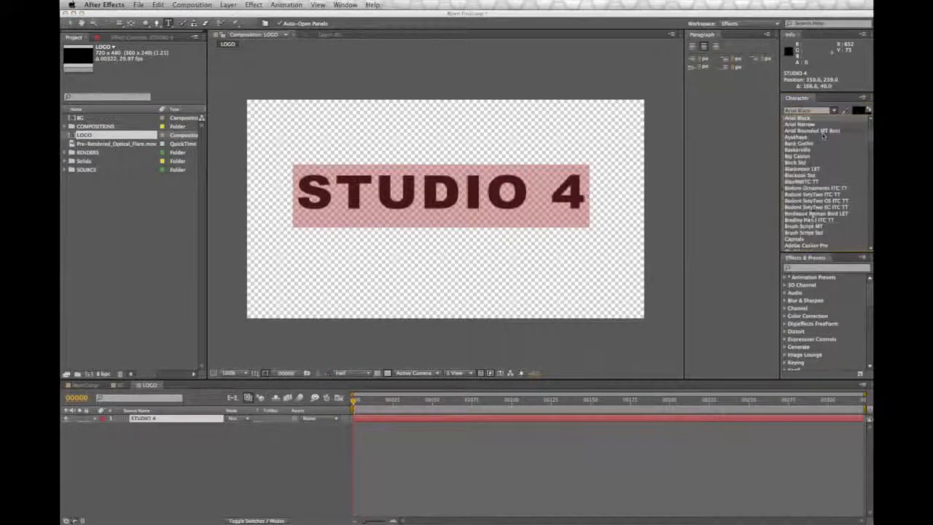
left_click(801, 239)
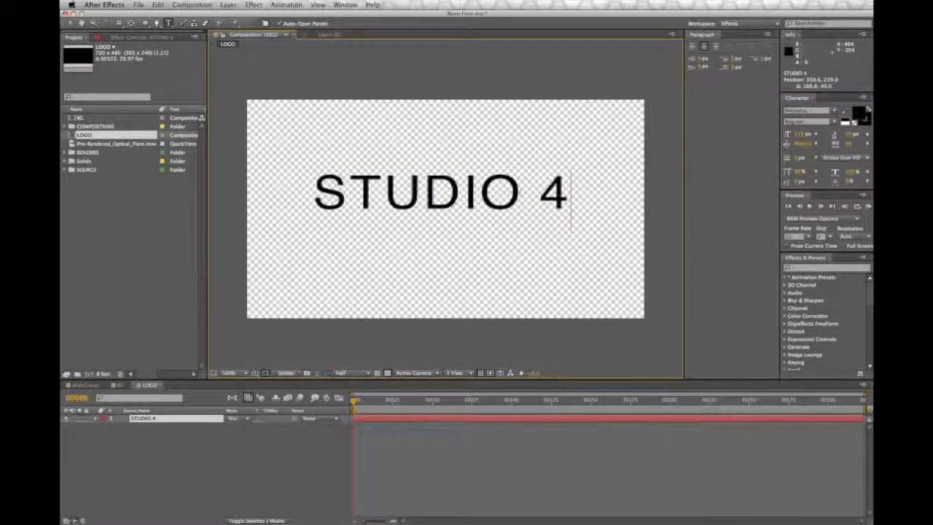
Tighten the tracking and leading of the whole STUDIO 4 text and enlarge its font slightly.
double_click(516, 192)
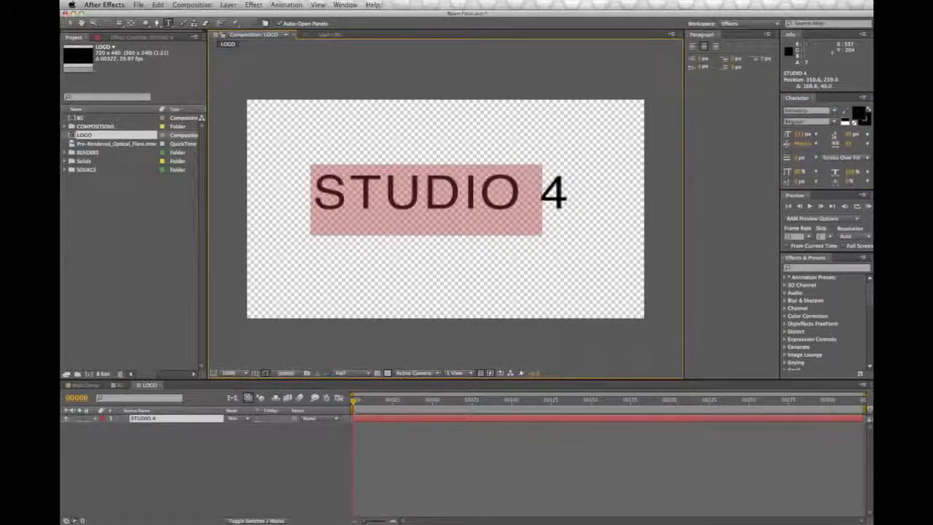
left_click(598, 196)
left_click_drag(596, 195, 314, 194)
left_click_drag(848, 143, 841, 145)
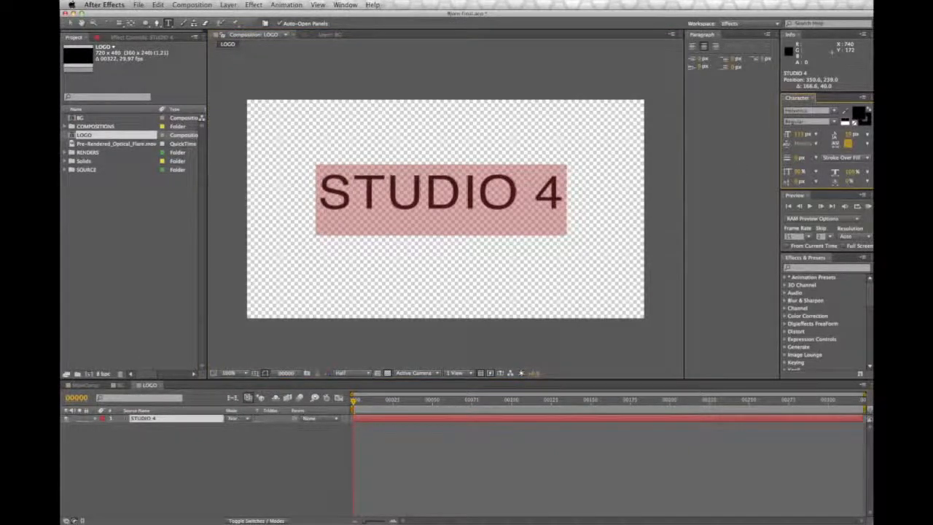
key("super+shift+2")
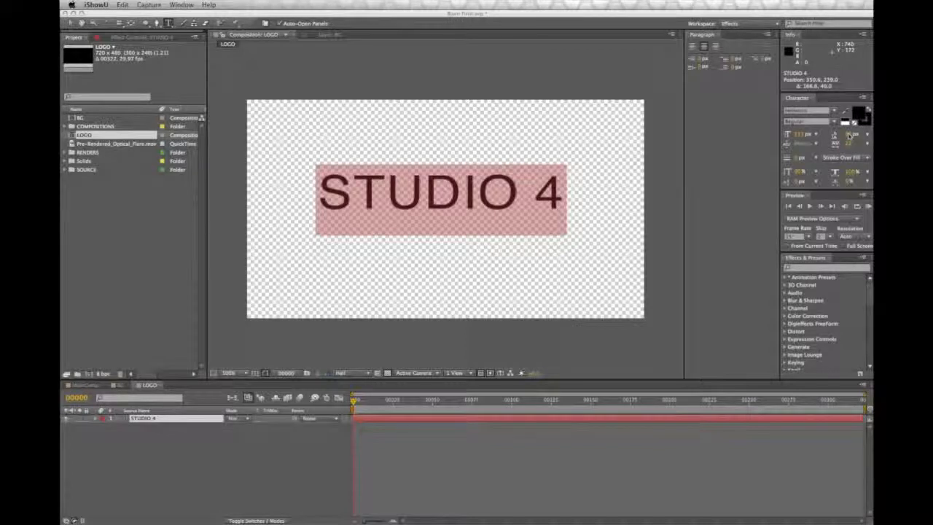
left_click(848, 136)
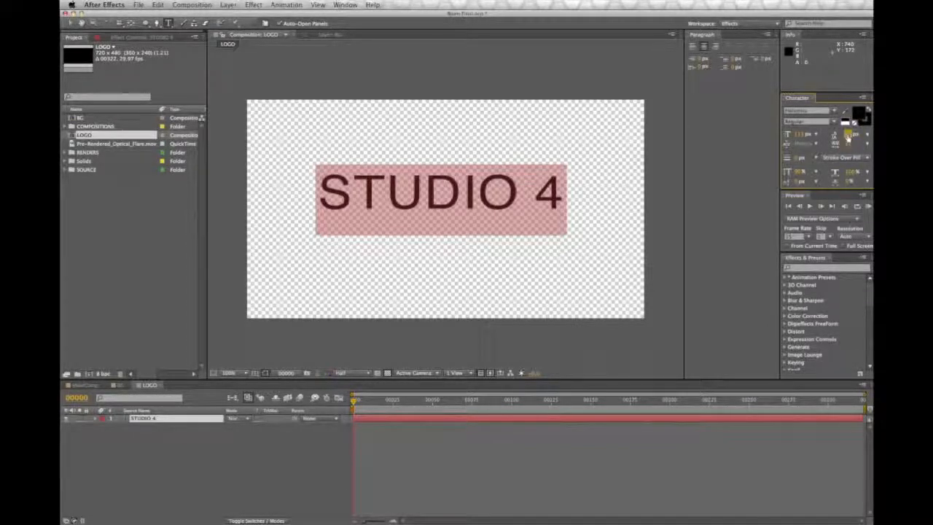
left_click_drag(847, 136, 818, 135)
Enlarge only the digit 4 so it stands taller than the word STUDIO, and colour it medium blue.
left_click_drag(575, 191, 540, 191)
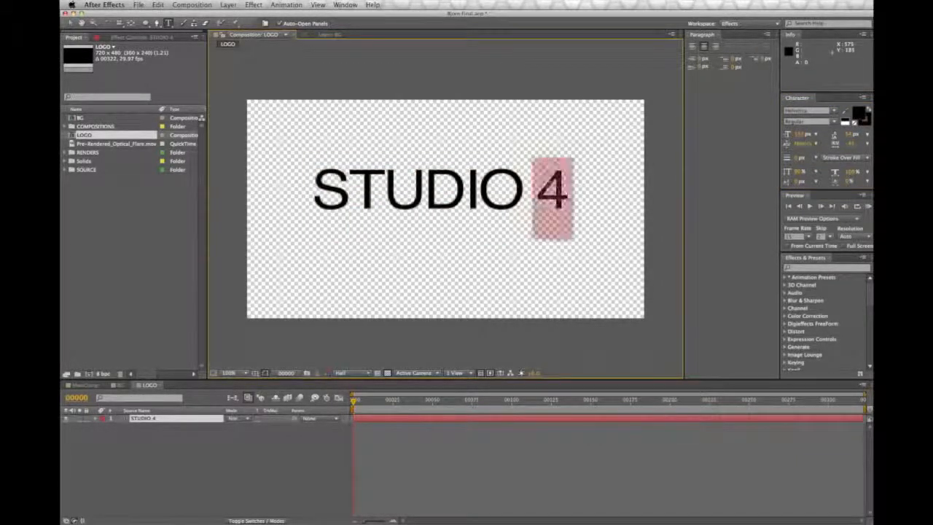
left_click_drag(800, 137, 816, 136)
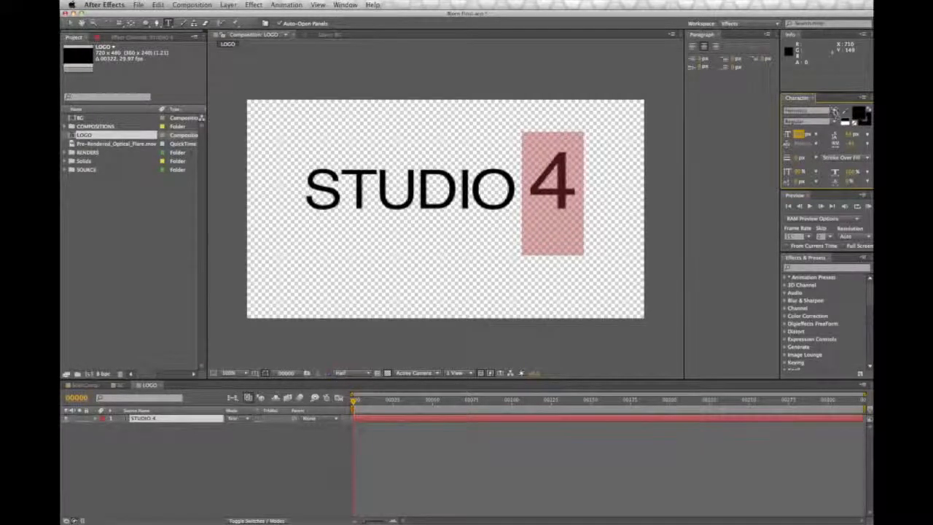
left_click(858, 115)
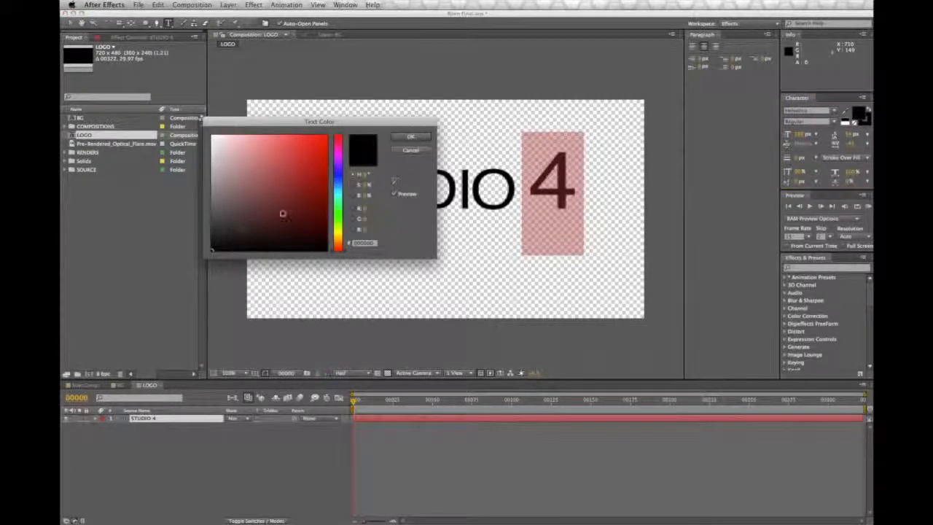
left_click(339, 176)
mouse_move(324, 138)
left_mouse_down()
mouse_move(319, 154)
mouse_move(298, 157)
left_mouse_up()
left_click_drag(342, 178, 343, 183)
left_click_drag(304, 155, 299, 156)
left_click(408, 136)
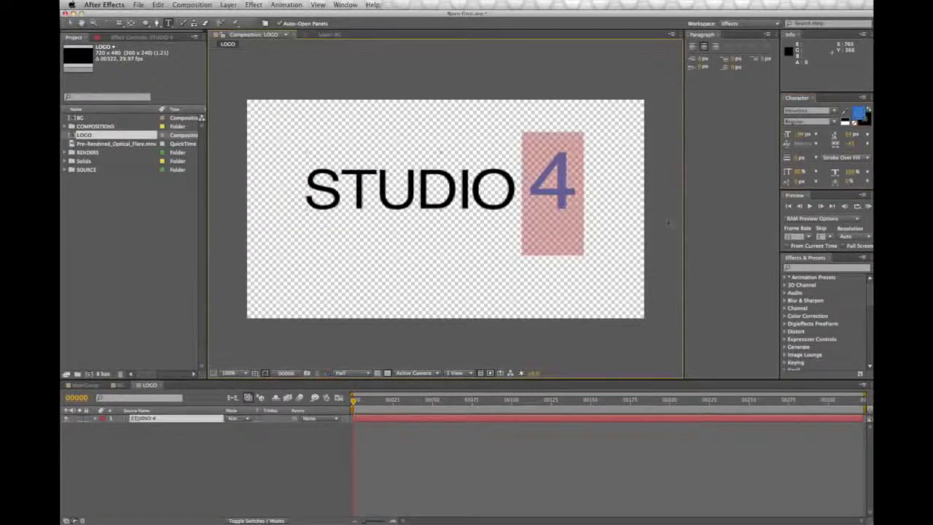
left_click(178, 470)
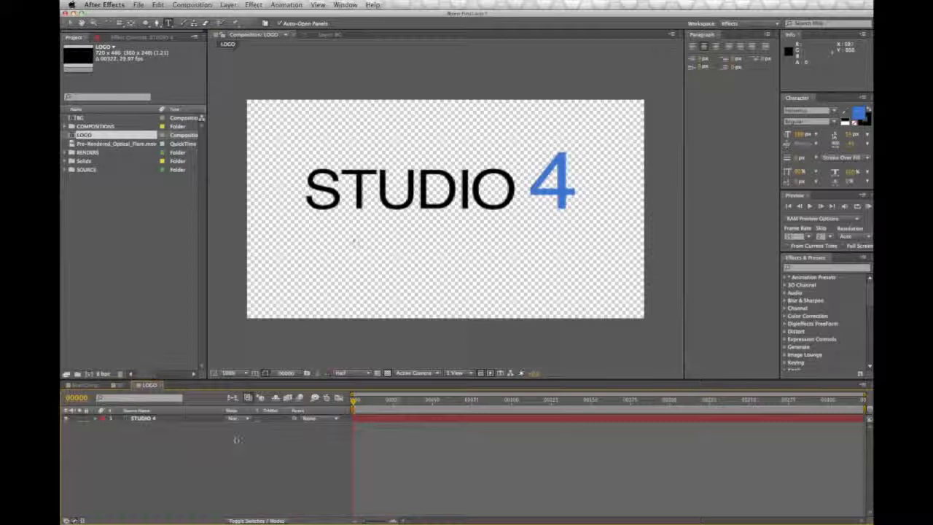
Display the Title/Action Safe guides and move the STUDIO 4 text down to the centre of the frame.
left_click(255, 372)
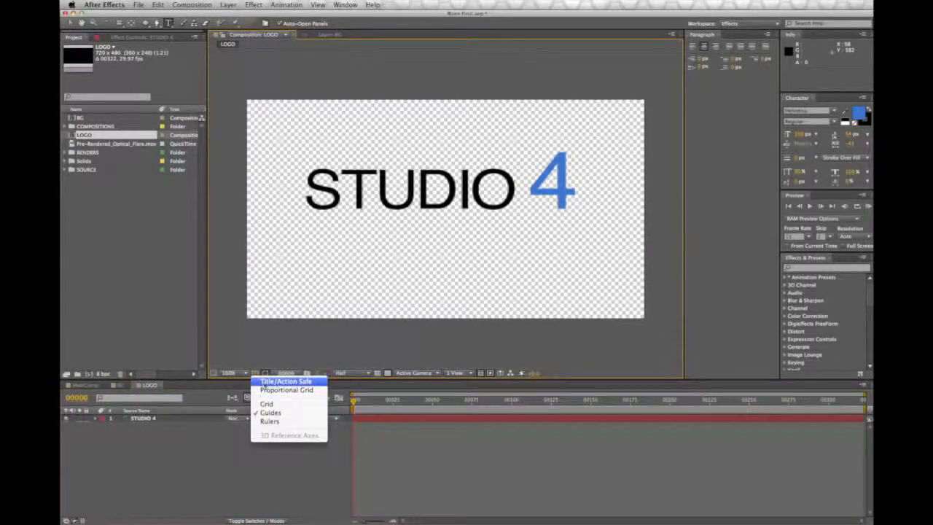
left_click(266, 381)
left_click(70, 23)
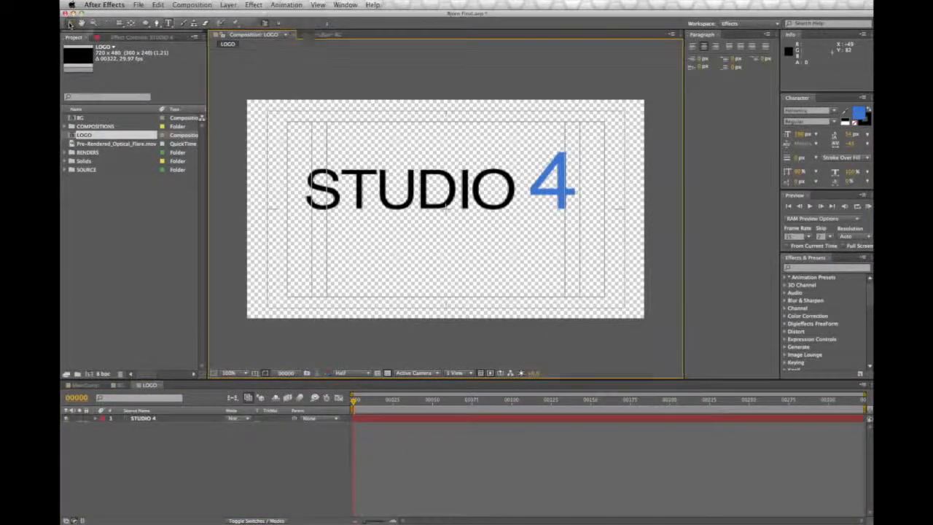
left_click_drag(497, 197, 506, 217)
key("Return")
key("Return")
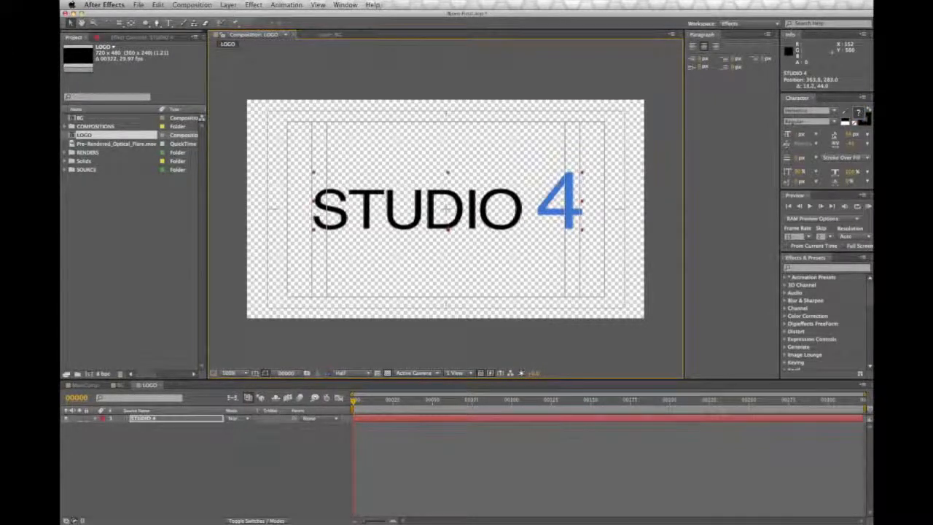
left_click(265, 372)
left_click(227, 481)
left_click(120, 385)
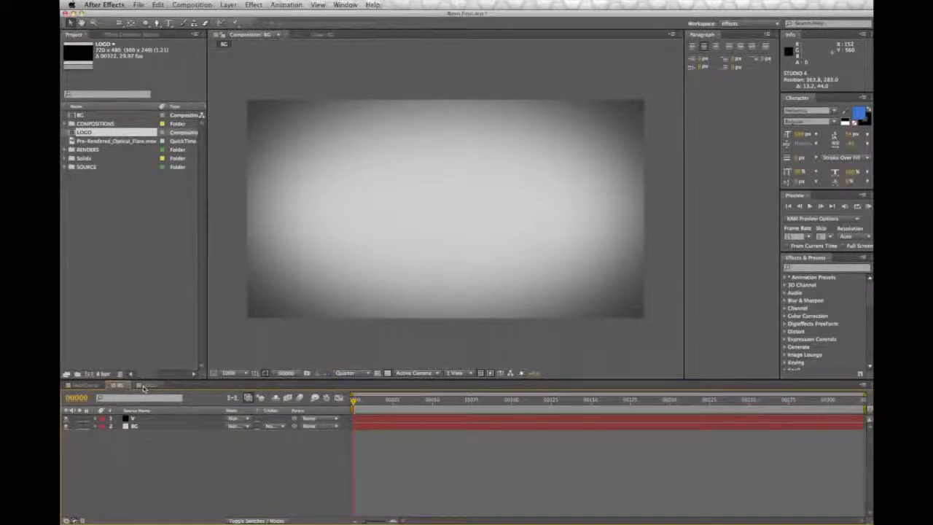
left_click(144, 385)
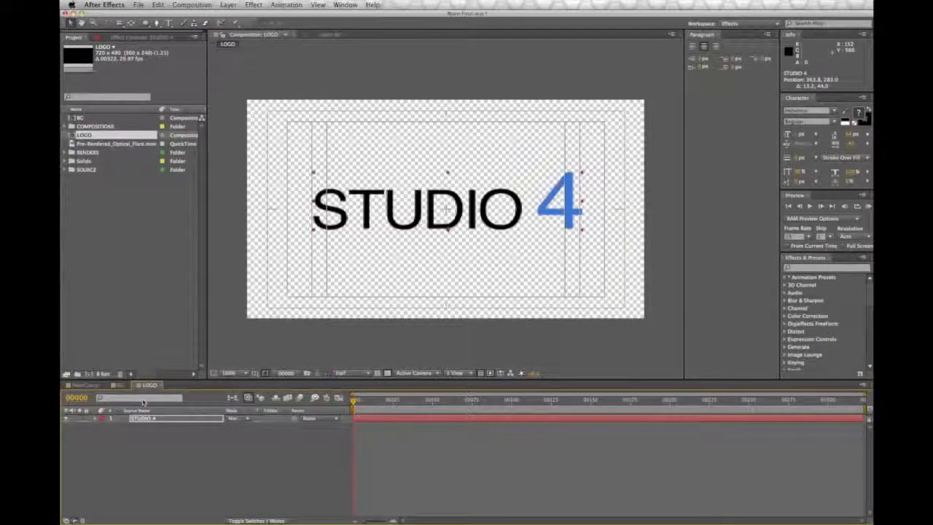
Create a new composition named SHATTER with the NTSC DV Widescreen preset.
left_click(209, 5)
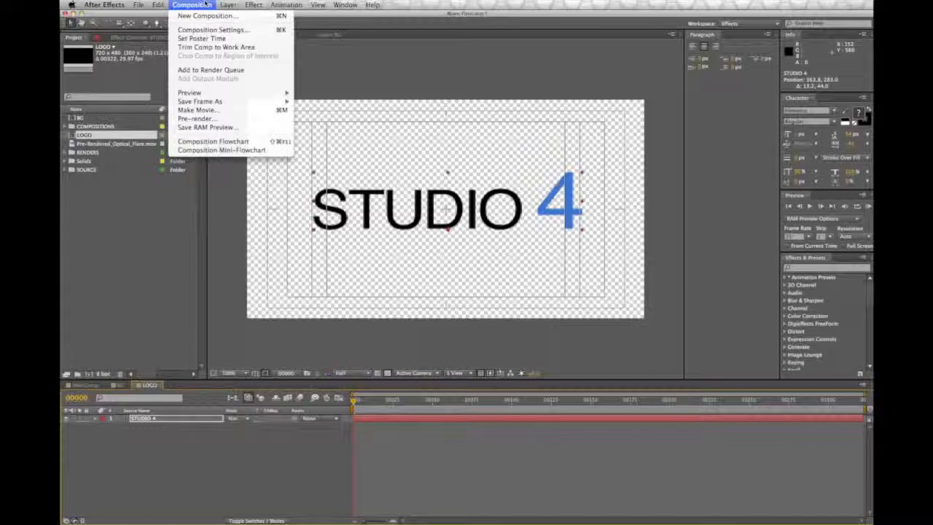
left_click(209, 17)
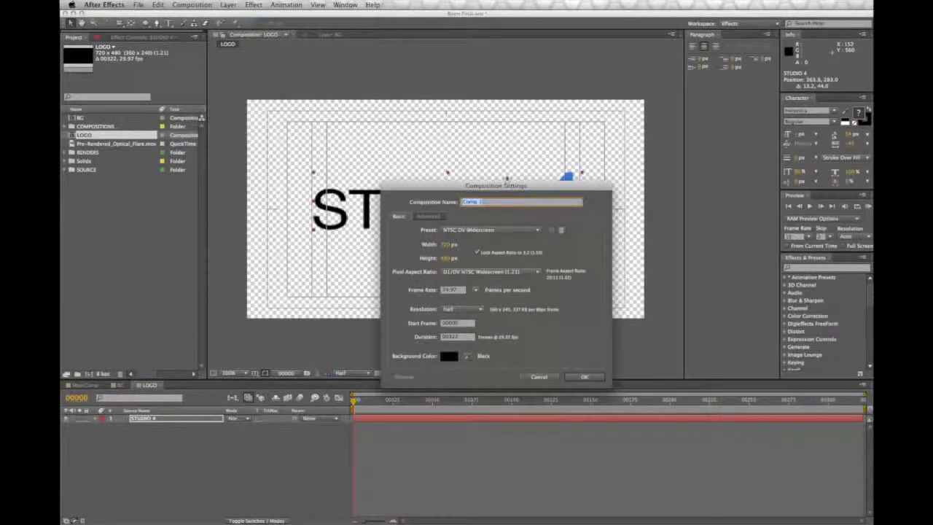
left_click_drag(496, 182, 487, 162)
type("SHATTER")
key("Return")
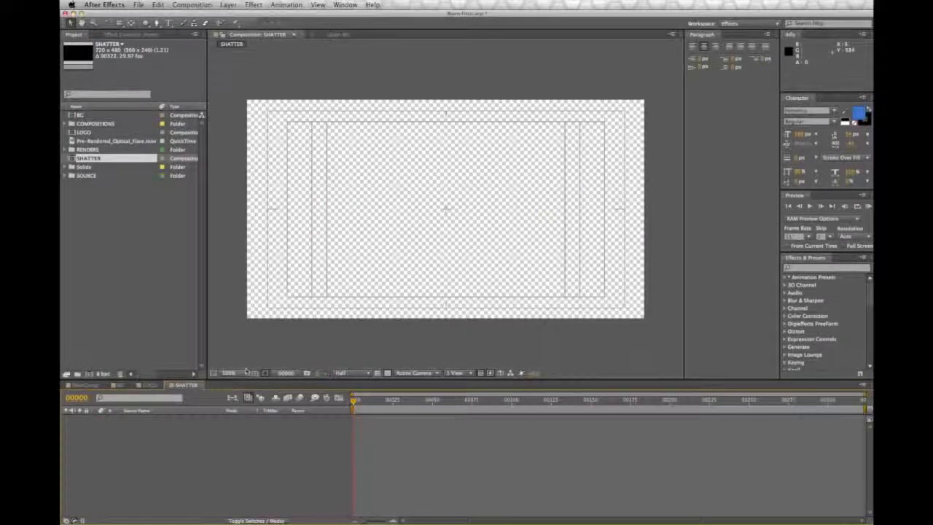
Hide the Title/Action Safe guides and add the LOGO composition as a layer in the SHATTER composition.
left_click(265, 373)
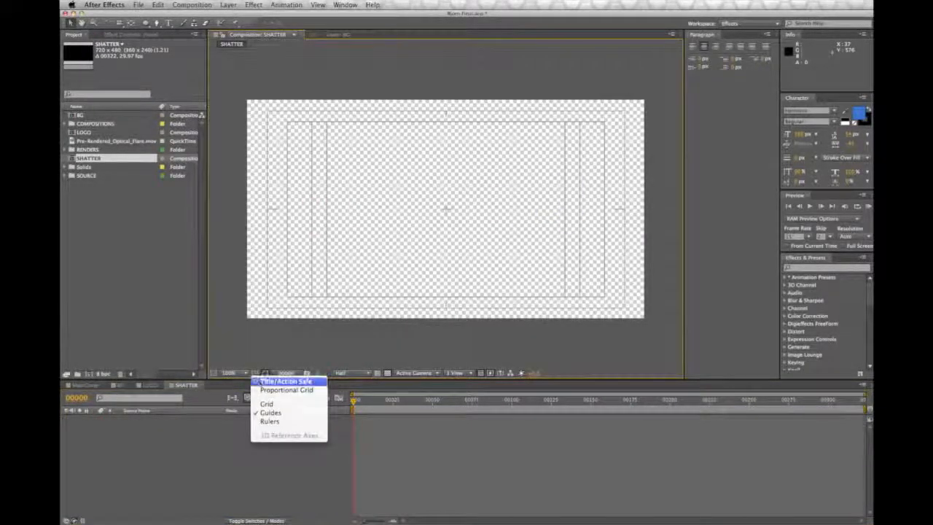
left_click(281, 381)
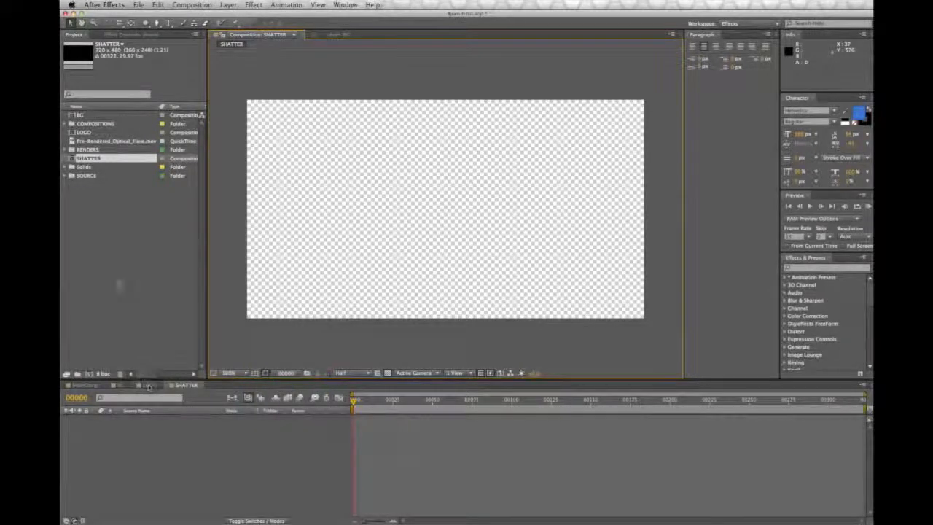
left_click_drag(84, 132, 150, 432)
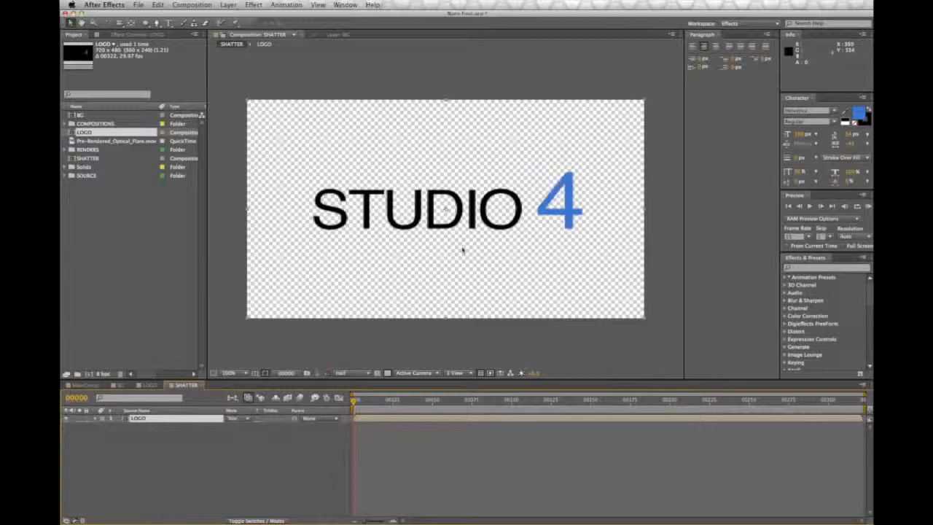
Add a two-node camera to the SHATTER composition and make the LOGO layer 3D.
left_click(228, 4)
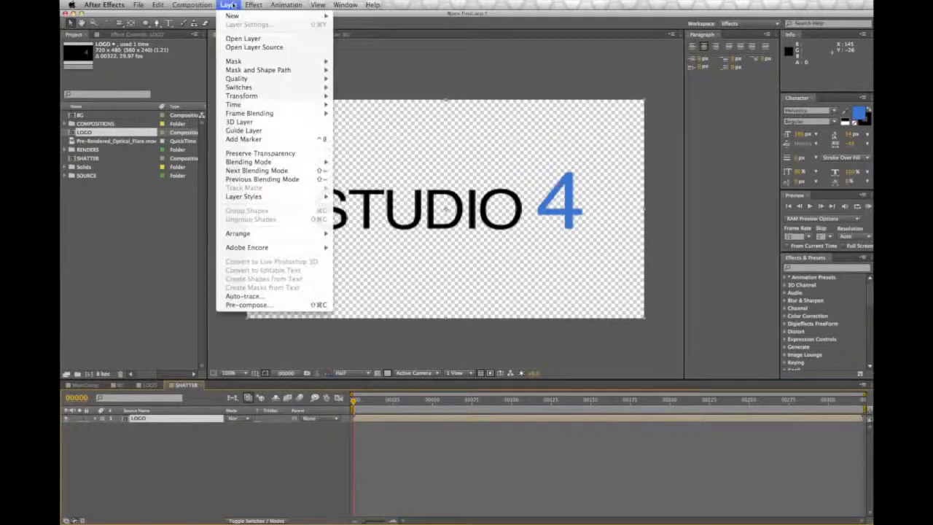
mouse_move(235, 16)
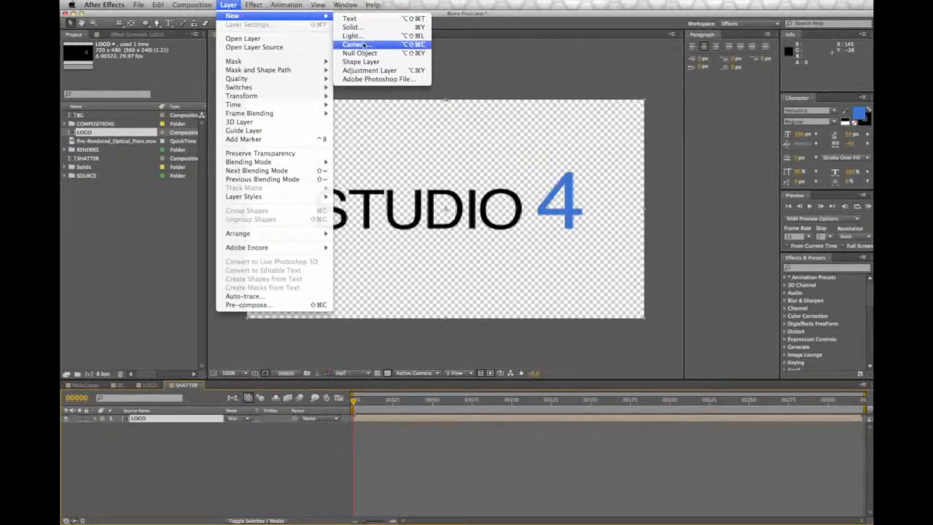
left_click(355, 44)
left_click(285, 102)
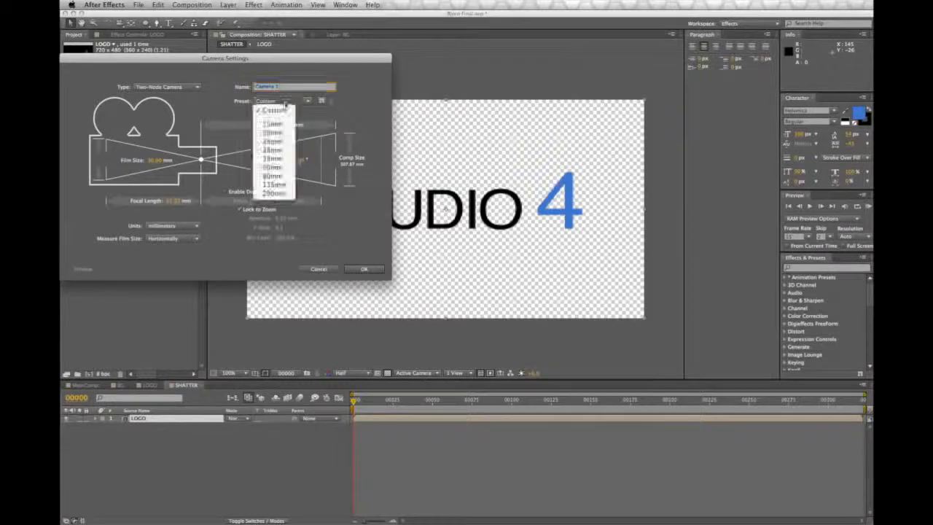
left_click(280, 160)
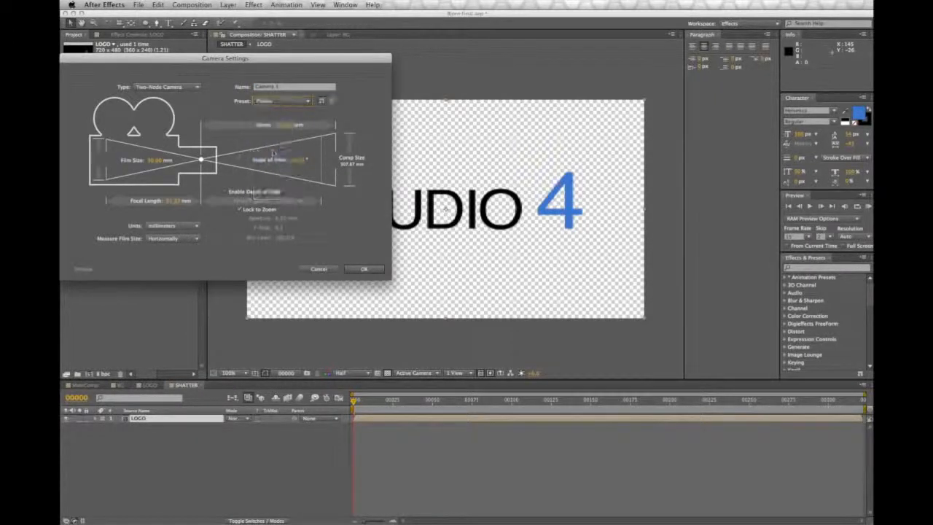
left_click(370, 269)
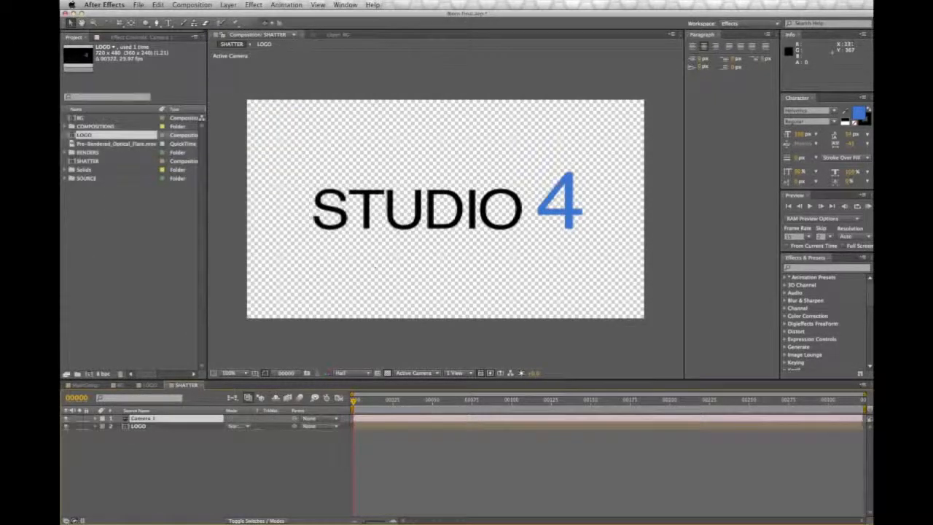
left_click(163, 439)
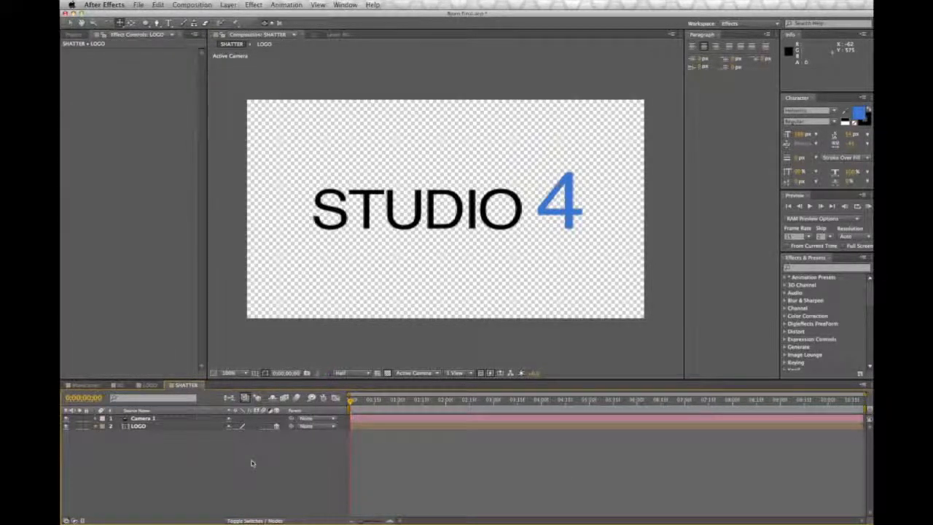
Apply the Shatter effect to the LOGO layer and preview its default wireframe break-up from the first frame.
left_click(138, 426)
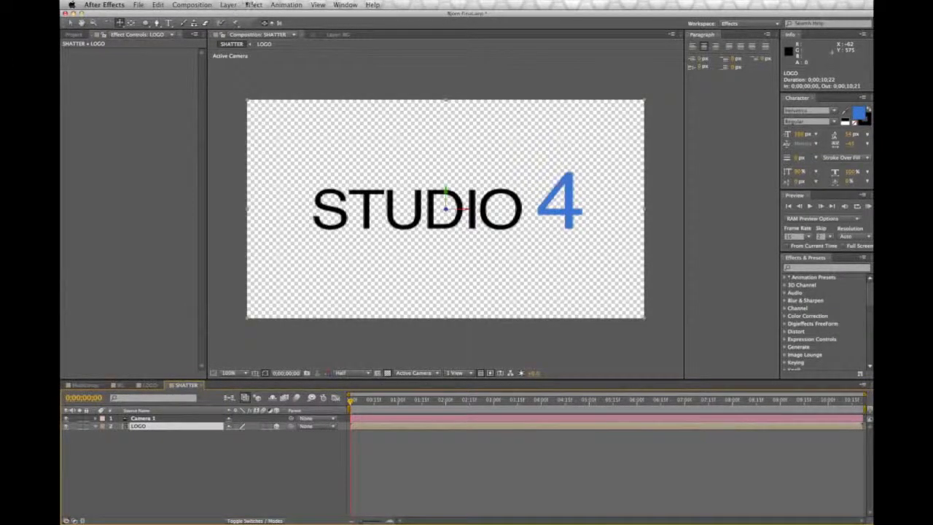
left_click(253, 4)
mouse_move(306, 317)
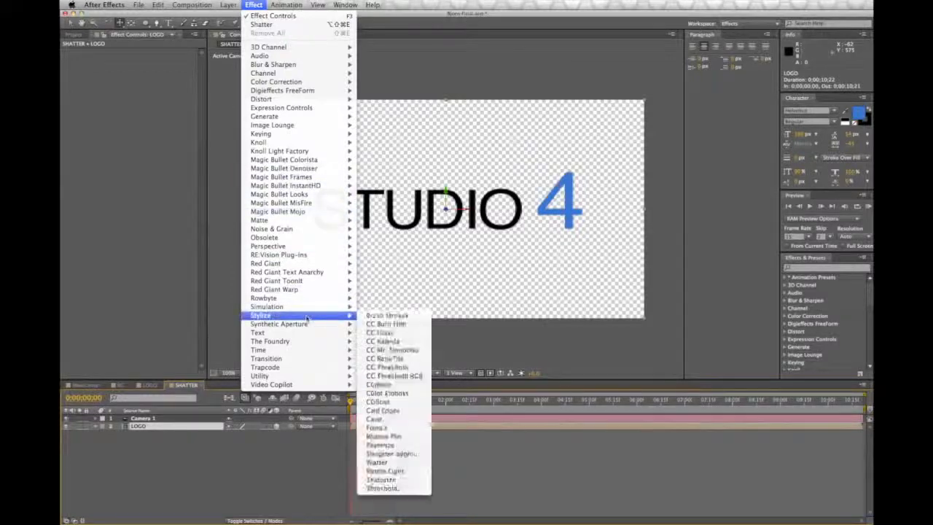
left_click(421, 445)
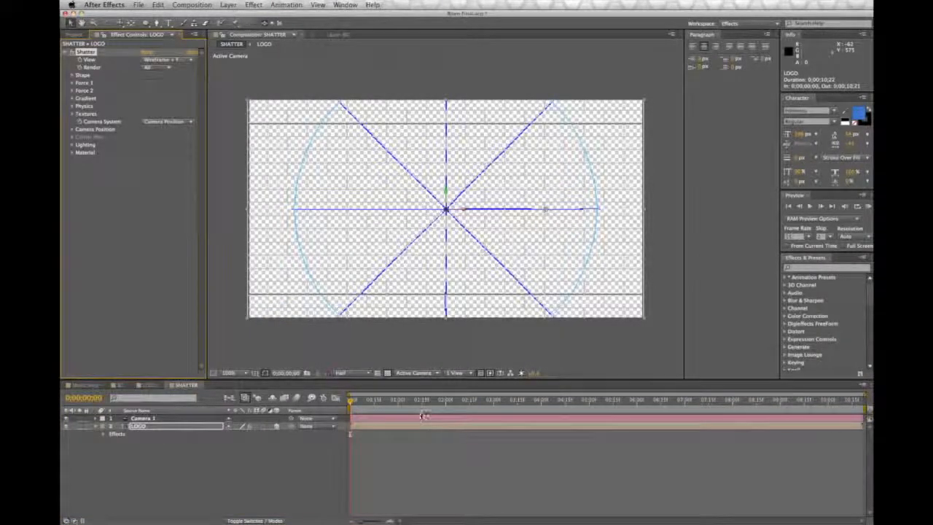
left_click(350, 400)
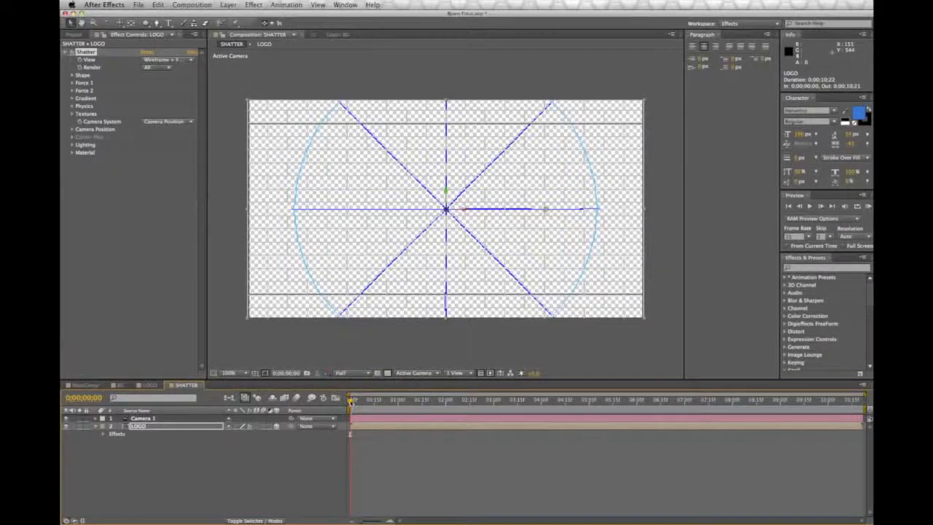
key("space")
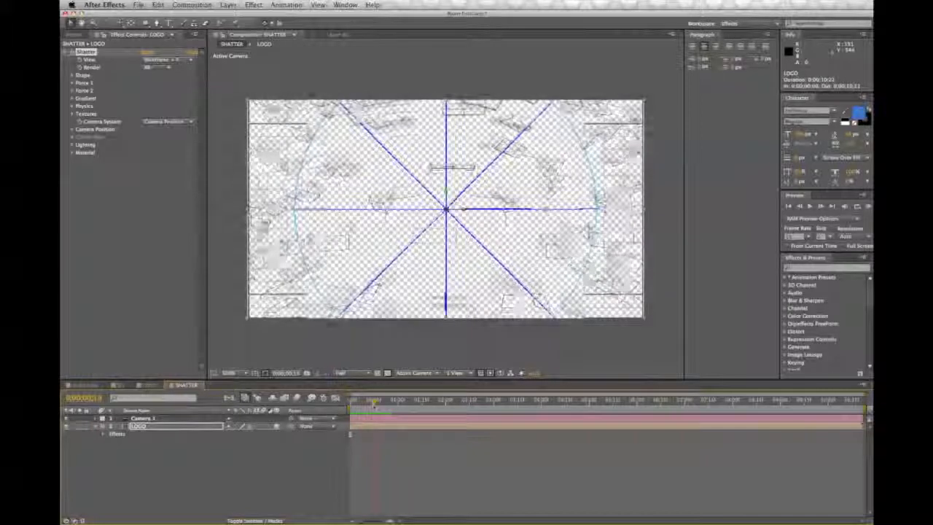
left_click_drag(375, 405, 349, 404)
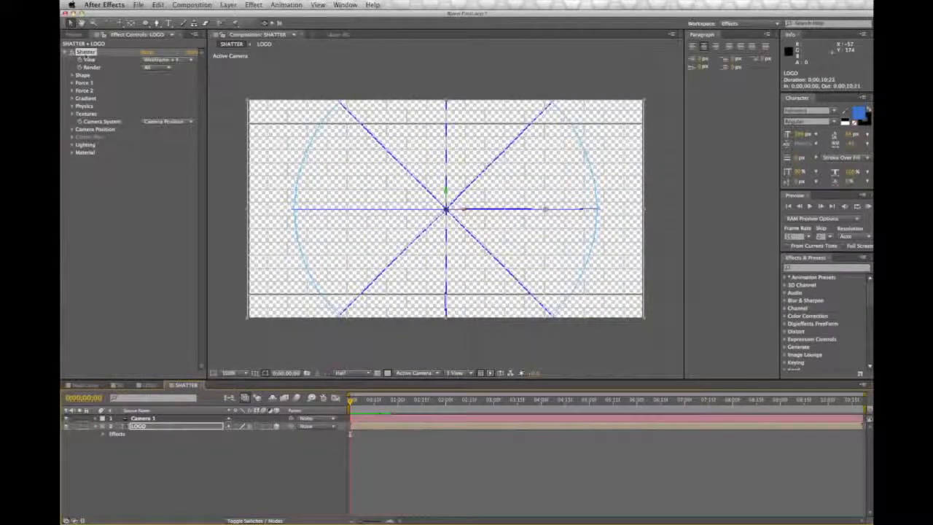
Set the Shatter effect's view to Rendered and preview the STUDIO 4 text breaking into bricks.
left_click(164, 59)
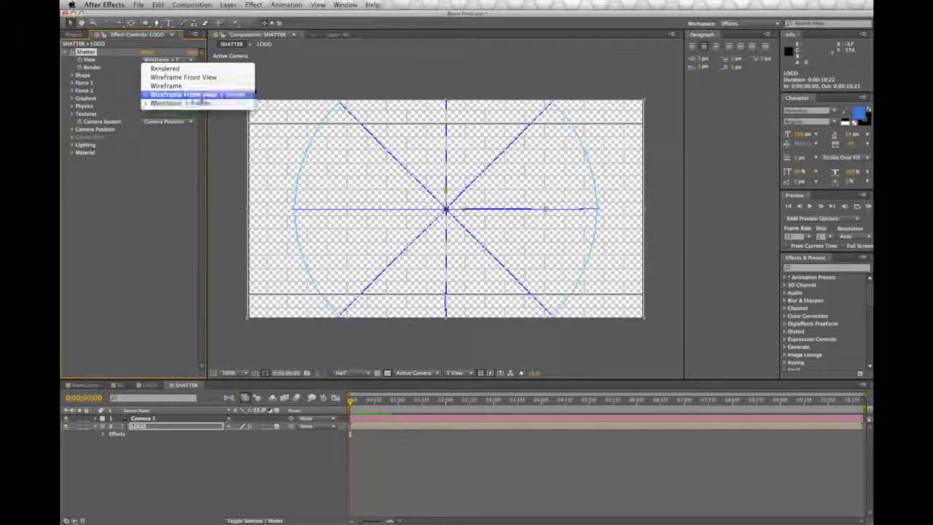
left_click(188, 69)
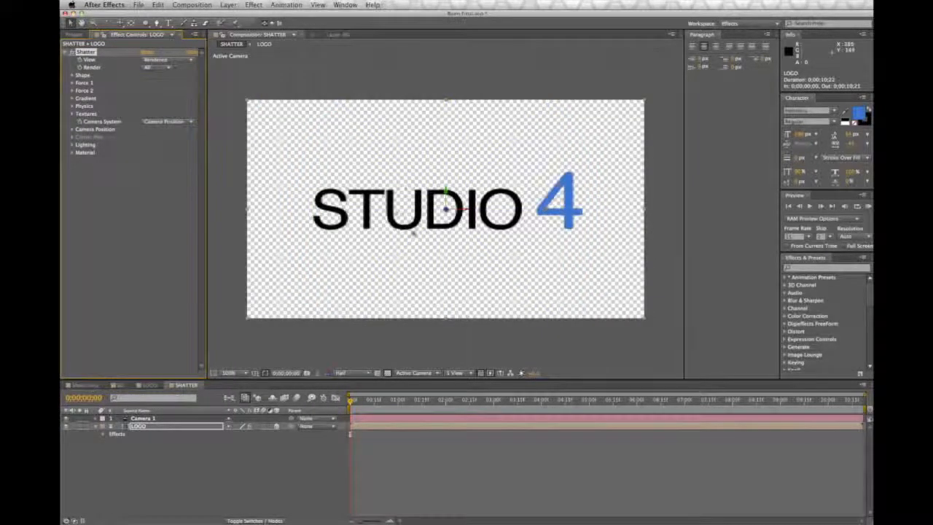
key("space")
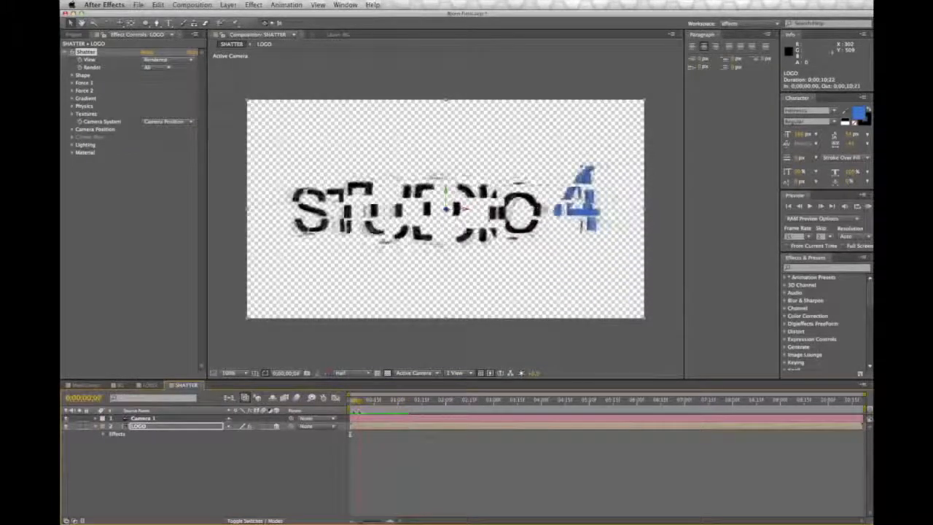
Change the shatter shape pattern to Glass and preview the break-up in the Wireframe + Forces view.
left_click(73, 76)
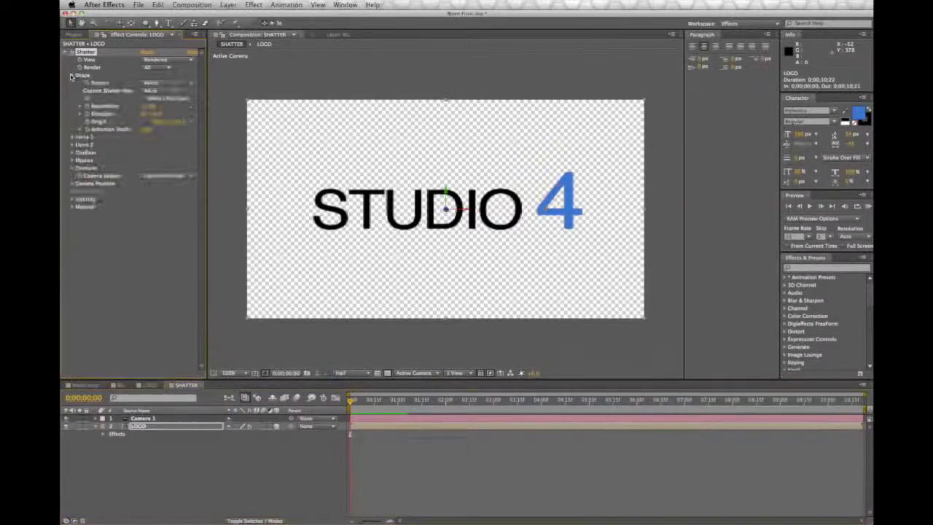
left_click(157, 82)
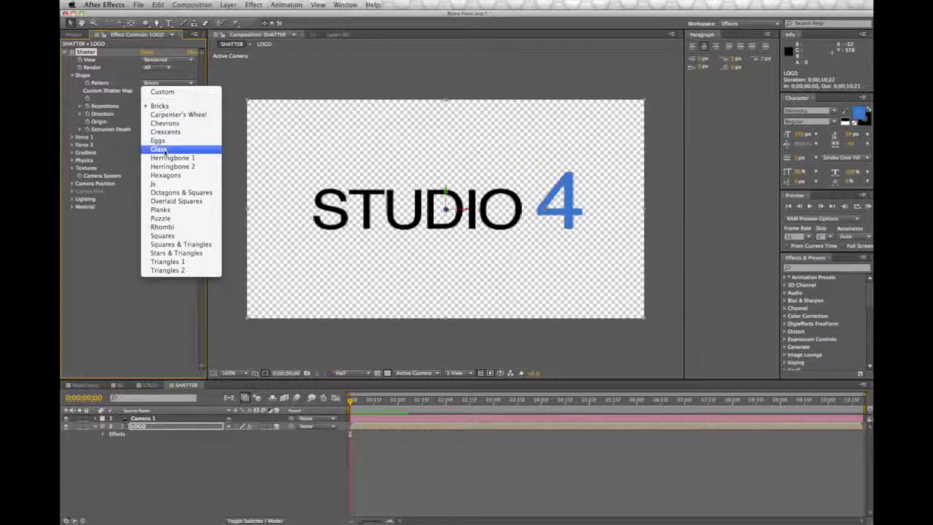
left_click(161, 148)
left_click(176, 59)
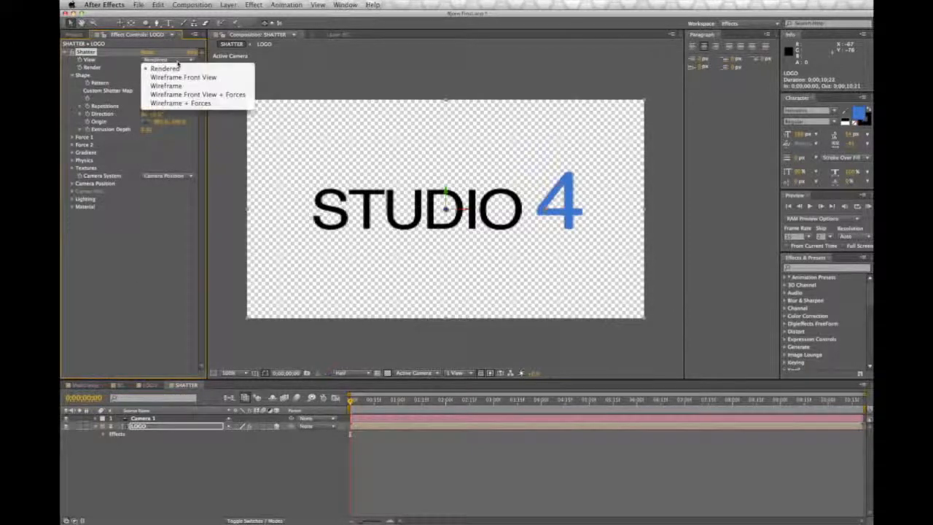
left_click(179, 103)
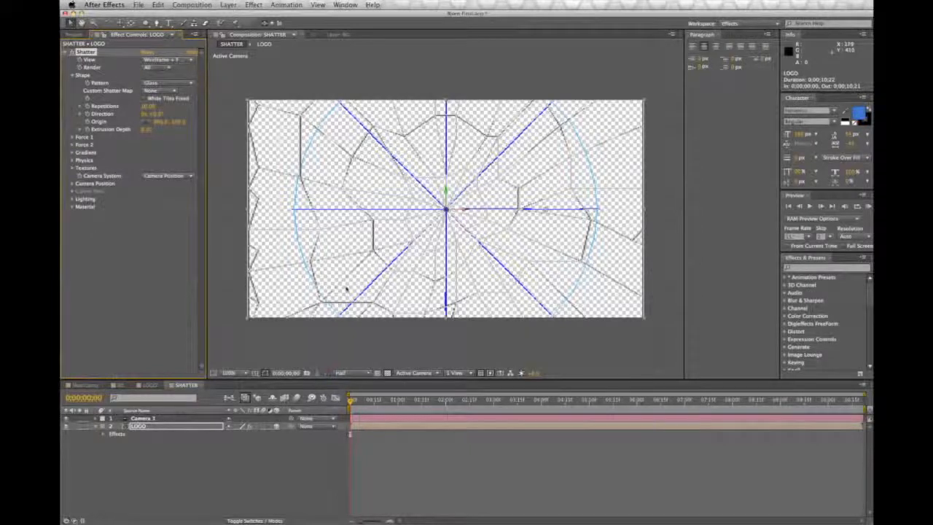
key("space")
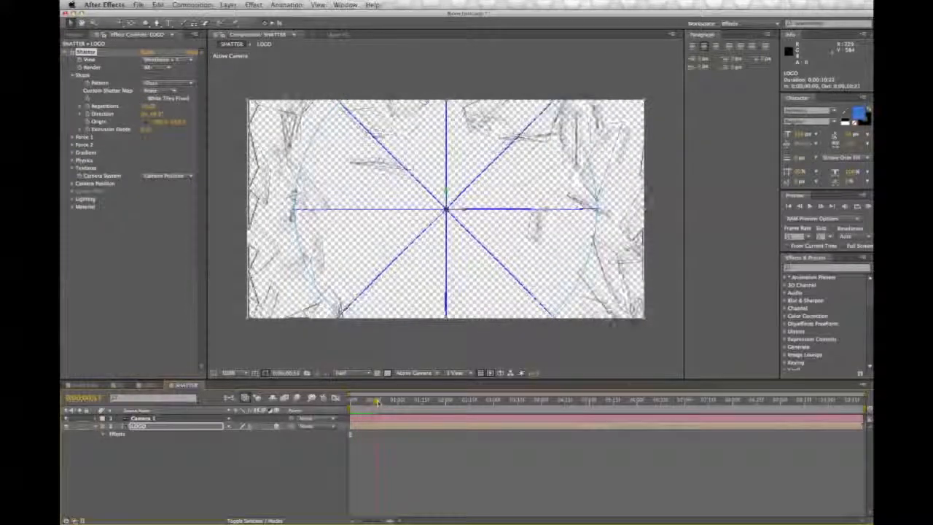
left_click_drag(378, 402, 350, 402)
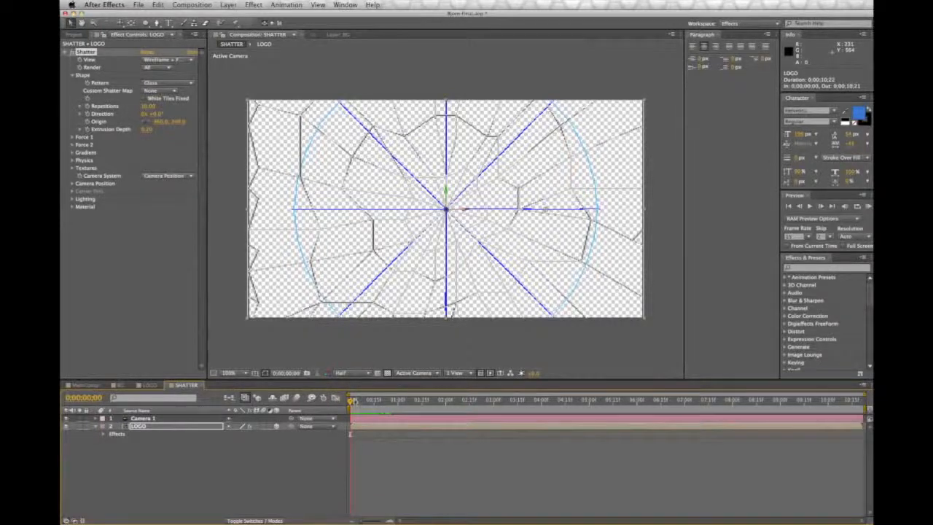
left_click_drag(376, 400, 353, 400)
Set the shatter shape's Repetitions to 55 and preview the smaller glass pieces.
left_click_drag(147, 108, 218, 113)
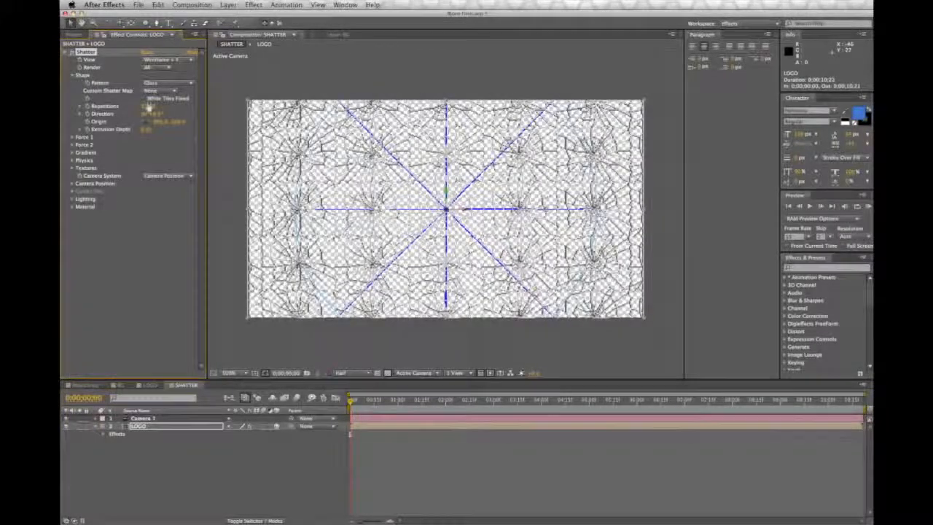
left_click(147, 106)
type("55")
key("Return")
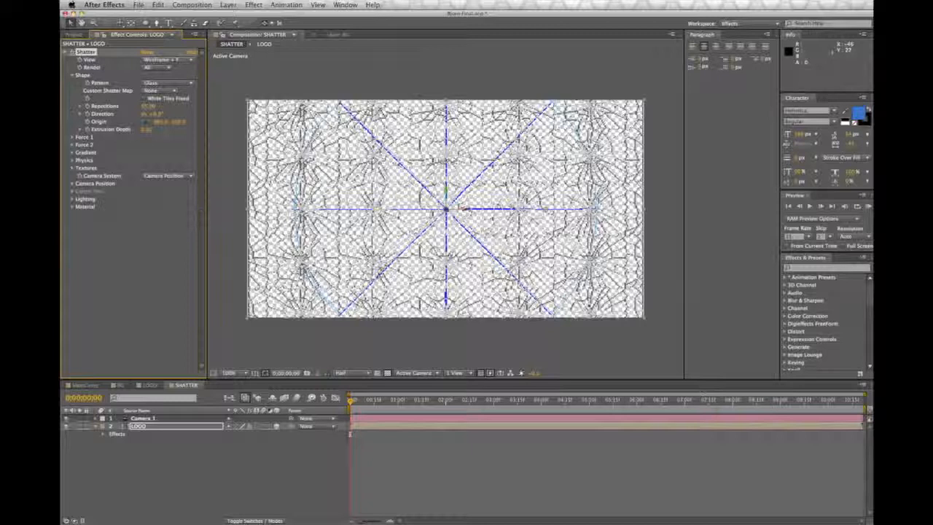
left_click_drag(353, 403, 413, 410)
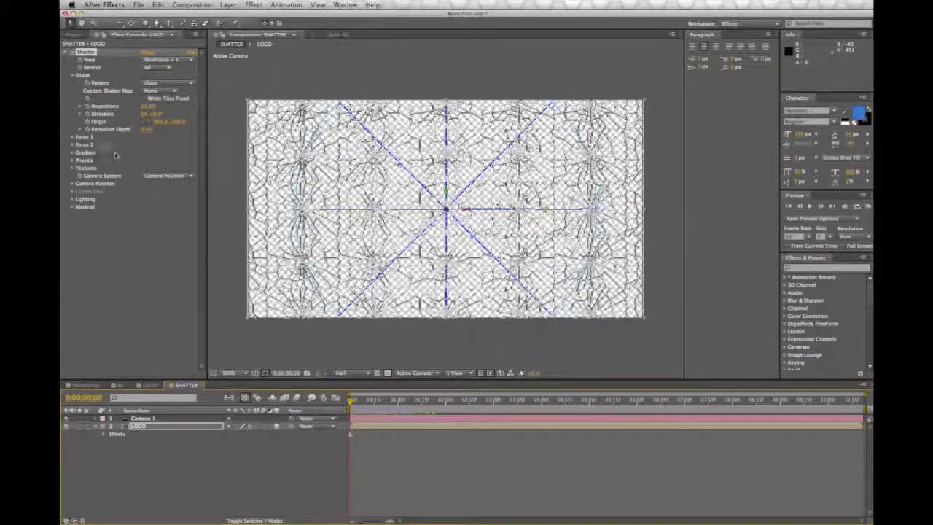
Set Gravity to 0 in the Shatter effect's physics and preview the motion of the pieces.
left_click(73, 160)
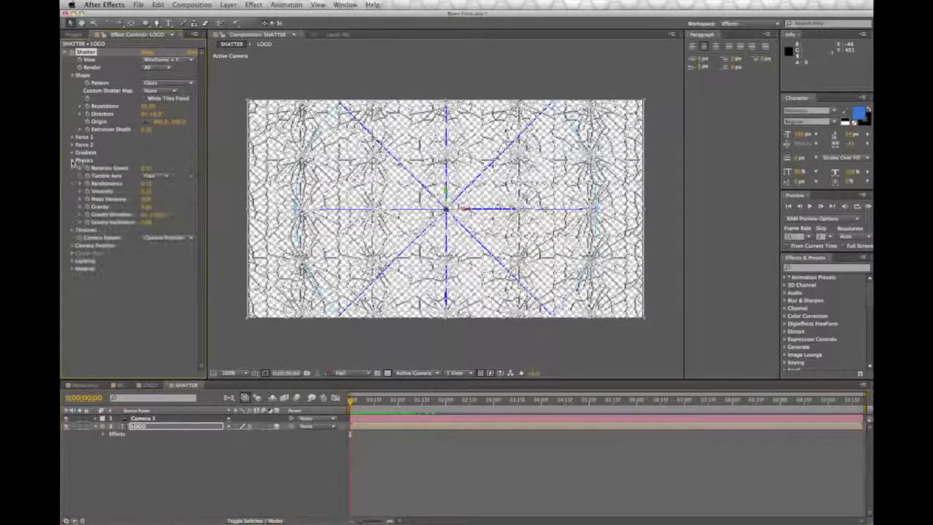
left_click(146, 207)
type("0")
key("Return")
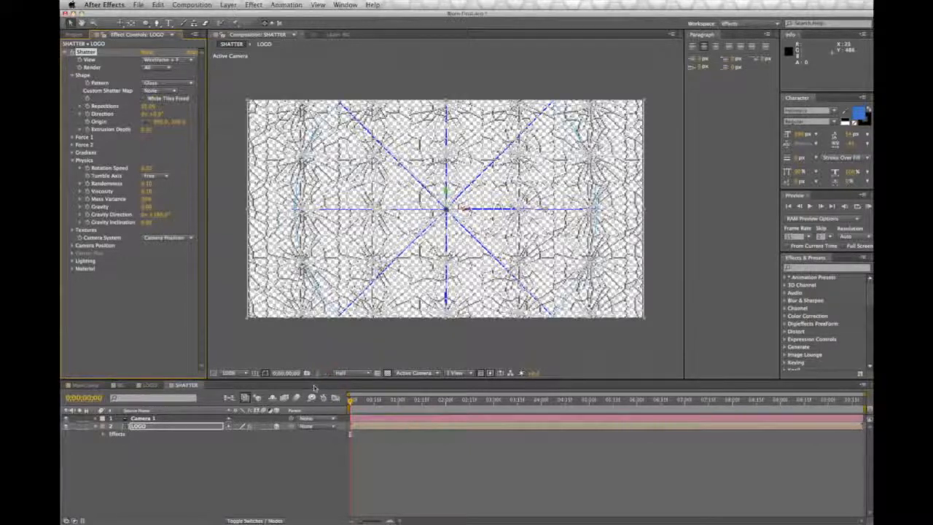
left_click_drag(352, 402, 332, 410)
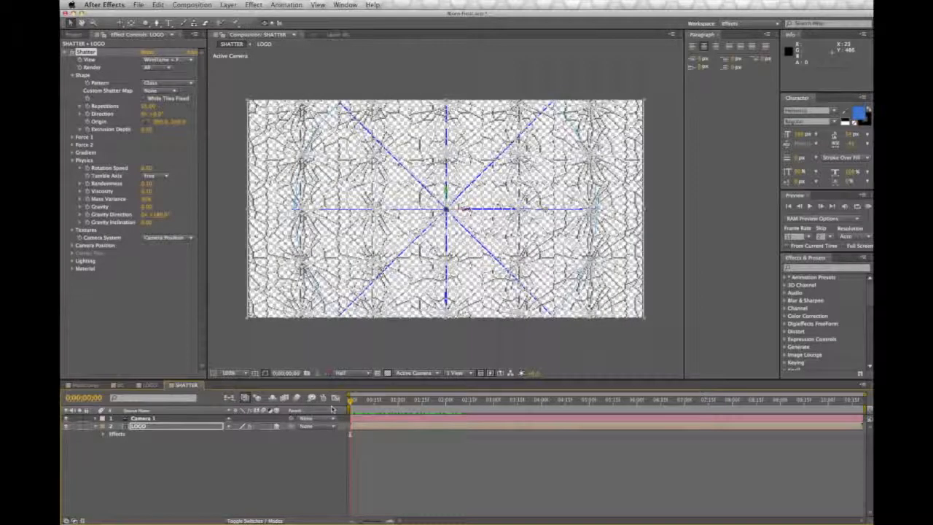
Set the Shatter effect's view to Rendered and preview the gravity-free break-up from the start of the composition.
left_click(161, 59)
left_click(164, 63)
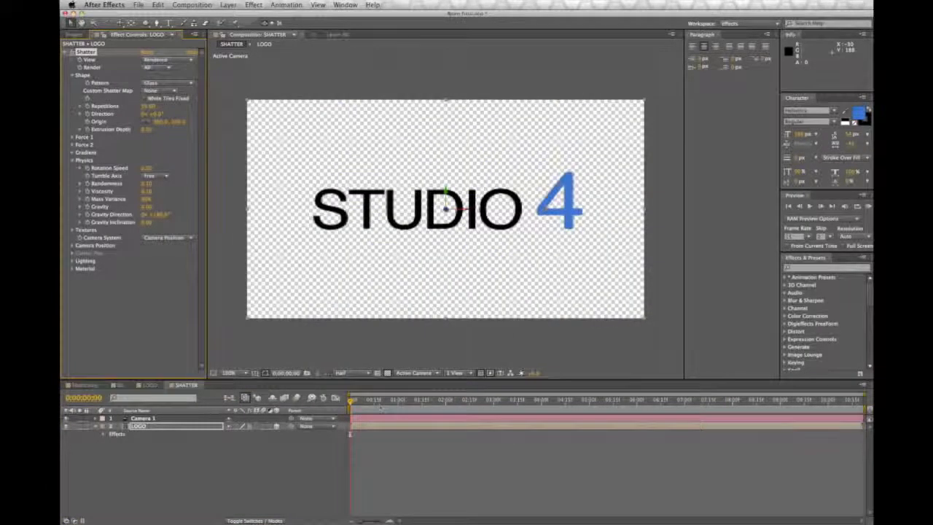
mouse_move(349, 403)
left_mouse_down()
mouse_move(441, 406)
mouse_move(351, 402)
left_mouse_up()
key("space")
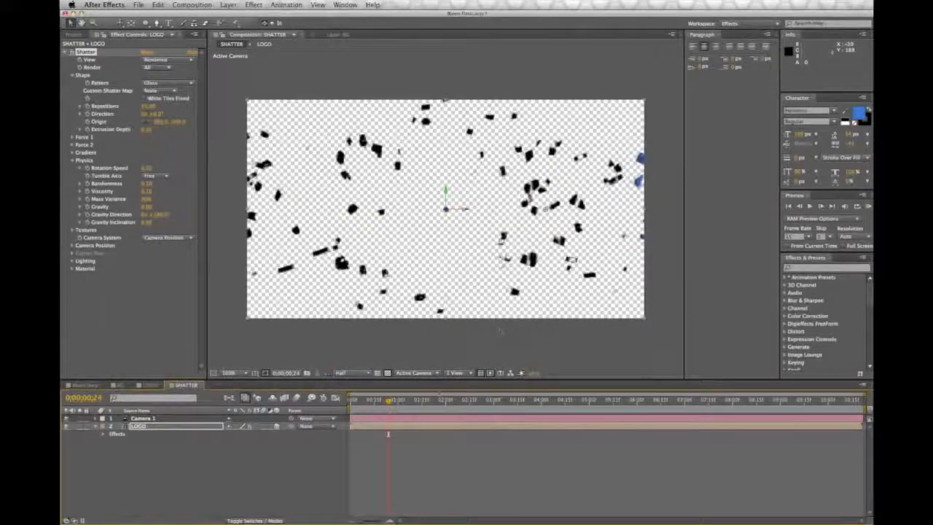
Preview the glass pieces at Full resolution and return the composition's preview resolution to Half.
left_click(354, 373)
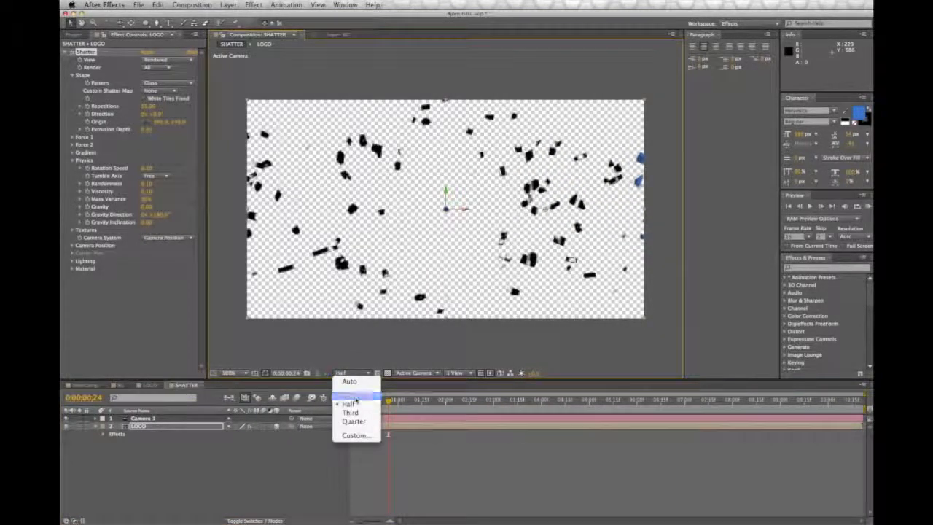
left_click(359, 397)
key("space")
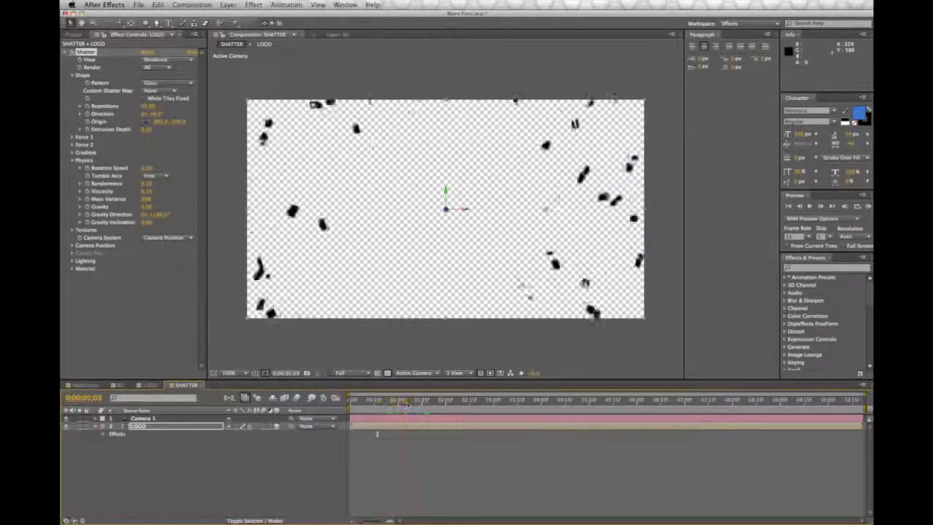
left_click(375, 404)
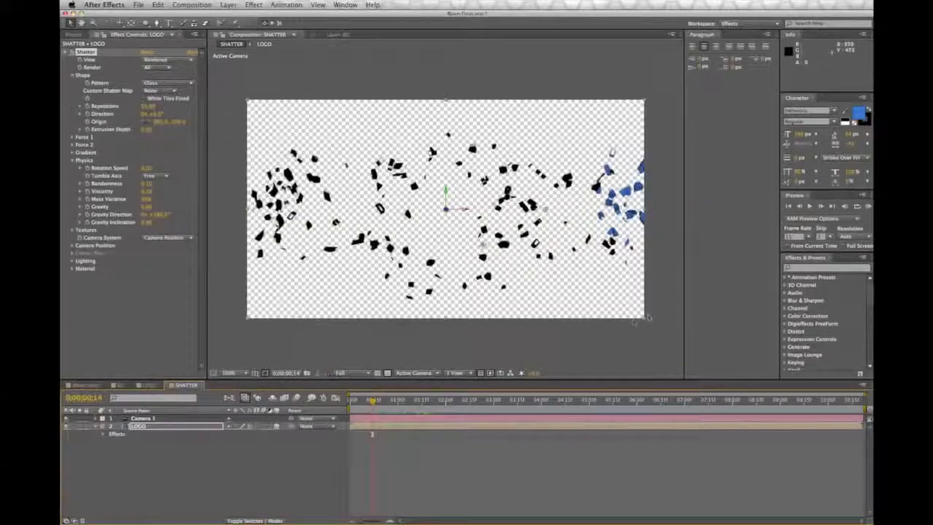
left_click(340, 373)
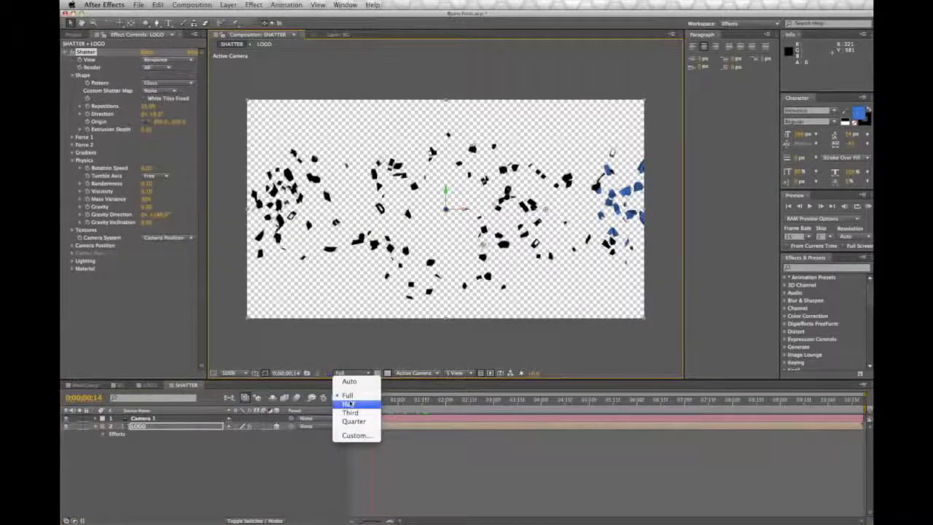
left_click(348, 398)
mouse_move(377, 405)
left_mouse_down()
mouse_move(341, 406)
mouse_move(371, 403)
left_mouse_up()
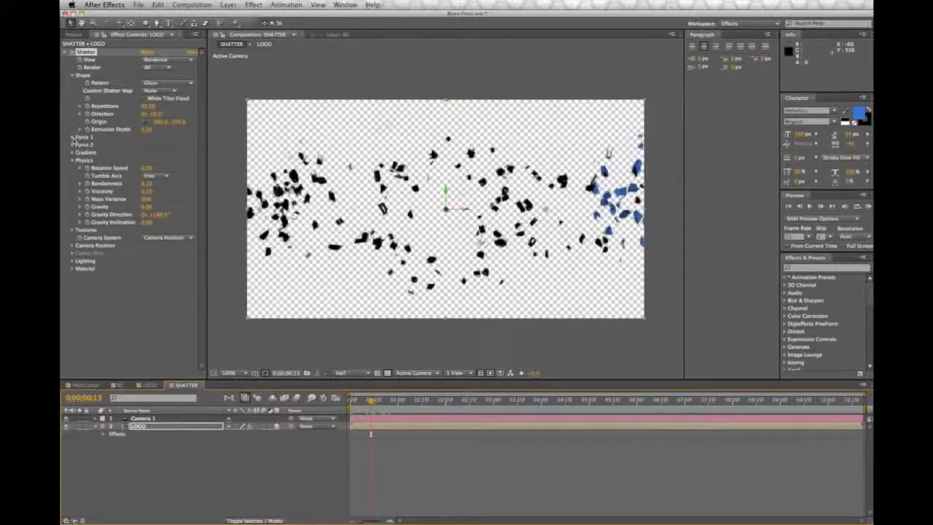
Slightly increase the Depth of the Shatter effect's Force 1 and preview the changed scattering of the pieces.
left_click(73, 137)
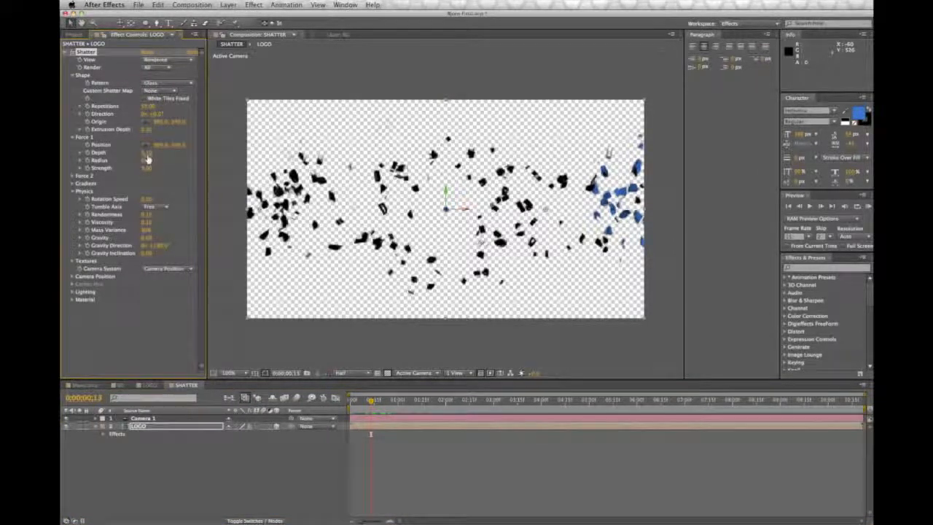
mouse_move(148, 153)
left_mouse_down()
mouse_move(170, 153)
mouse_move(153, 156)
left_mouse_up()
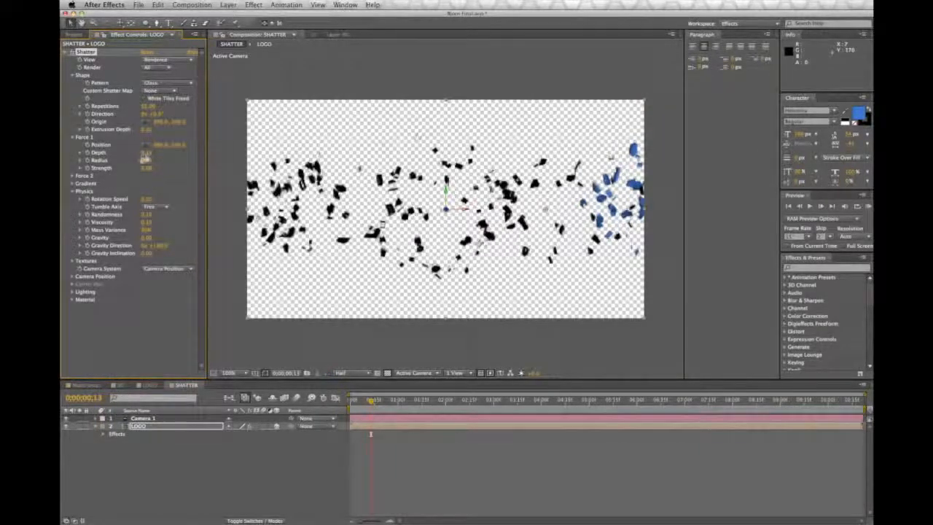
mouse_move(148, 153)
left_mouse_down()
mouse_move(140, 153)
mouse_move(148, 153)
left_mouse_up()
left_click(149, 153)
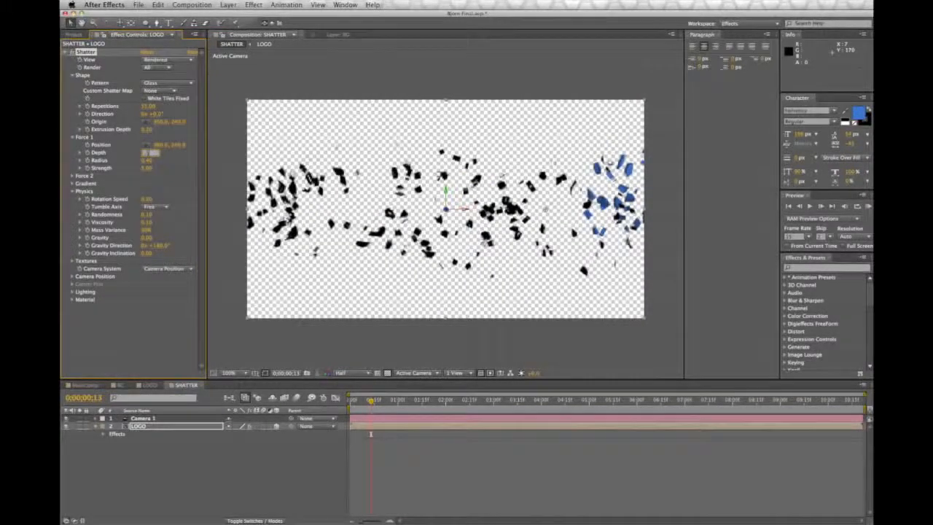
key("Return")
mouse_move(371, 401)
left_mouse_down()
mouse_move(440, 401)
mouse_move(342, 410)
mouse_move(358, 410)
left_mouse_up()
key("space")
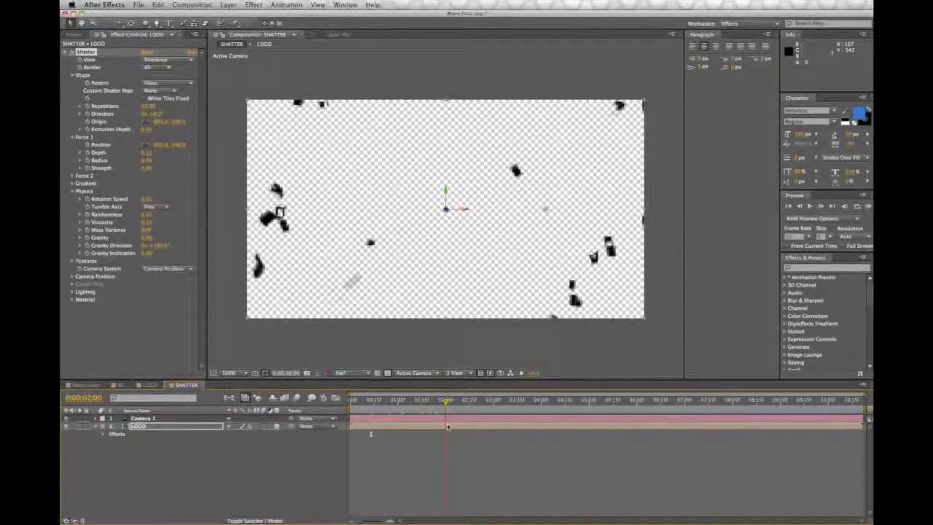
Adjust the Strength of Force 1 at the start of the composition and preview the break-up.
left_click_drag(448, 427, 346, 427)
left_click_drag(147, 170, 151, 169)
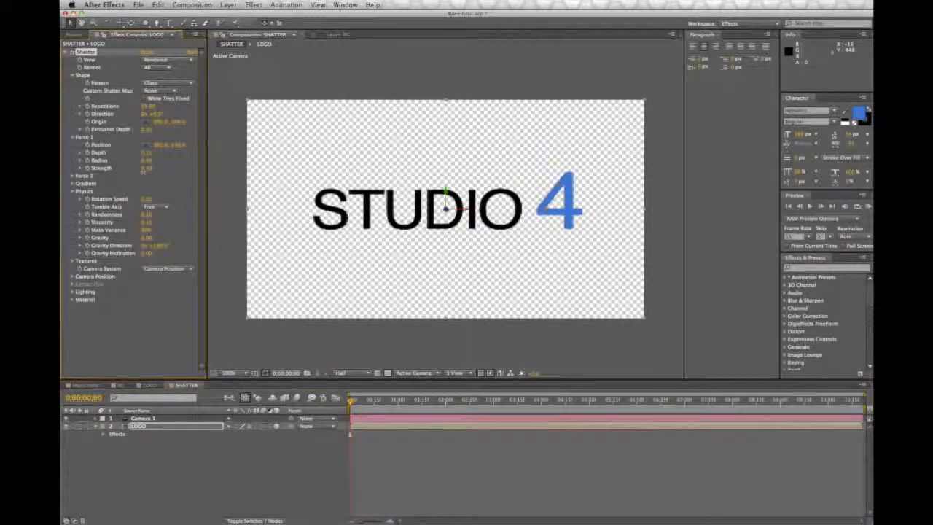
key("space")
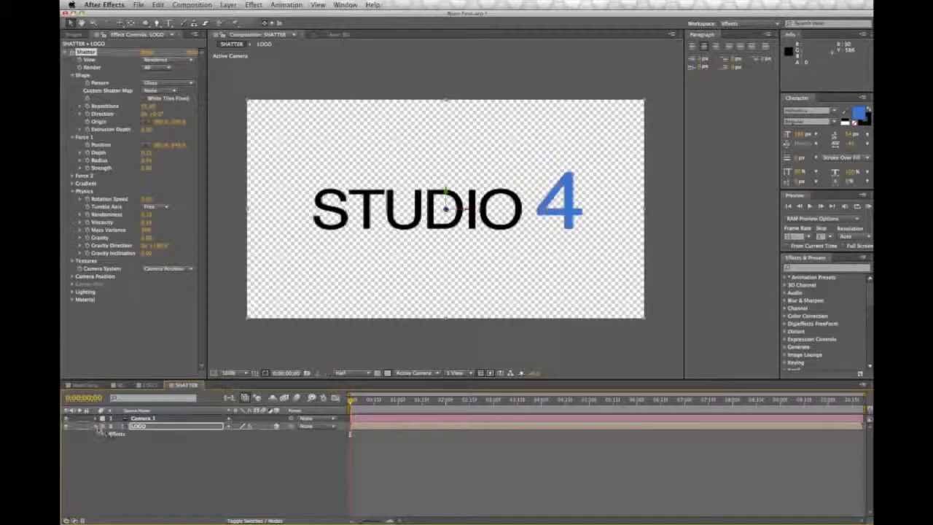
Enable keyframing for Camera 1's Point of Interest, Position and Orientation at 0;00;00;00.
left_click(165, 441)
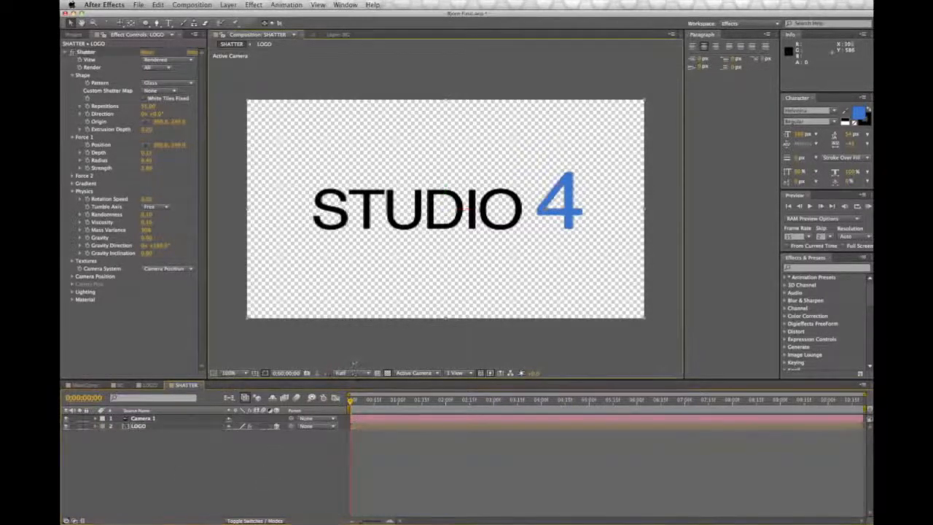
left_click(149, 419)
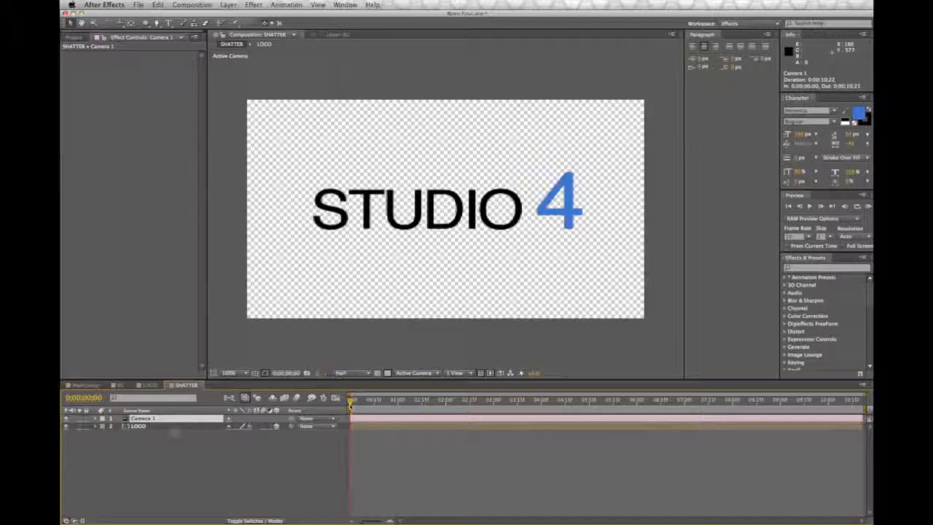
left_click(95, 419)
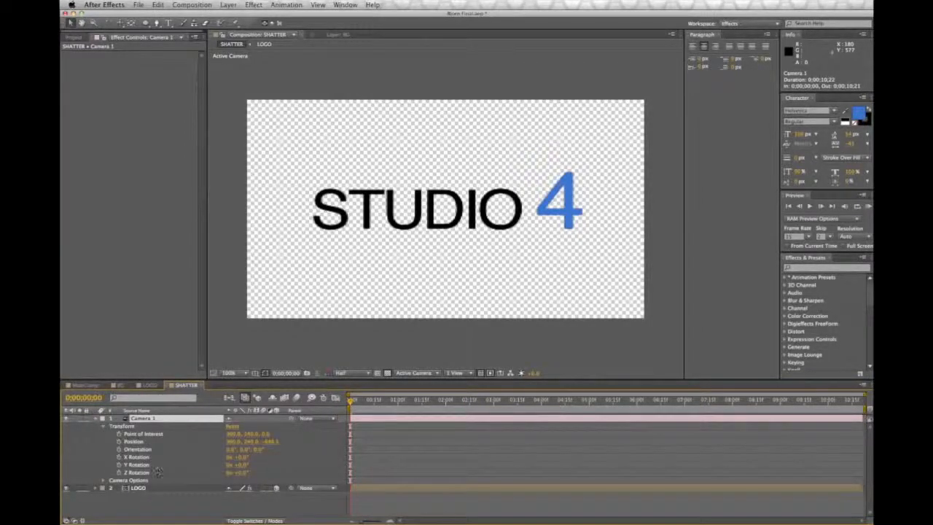
left_click(119, 433)
left_click(118, 441)
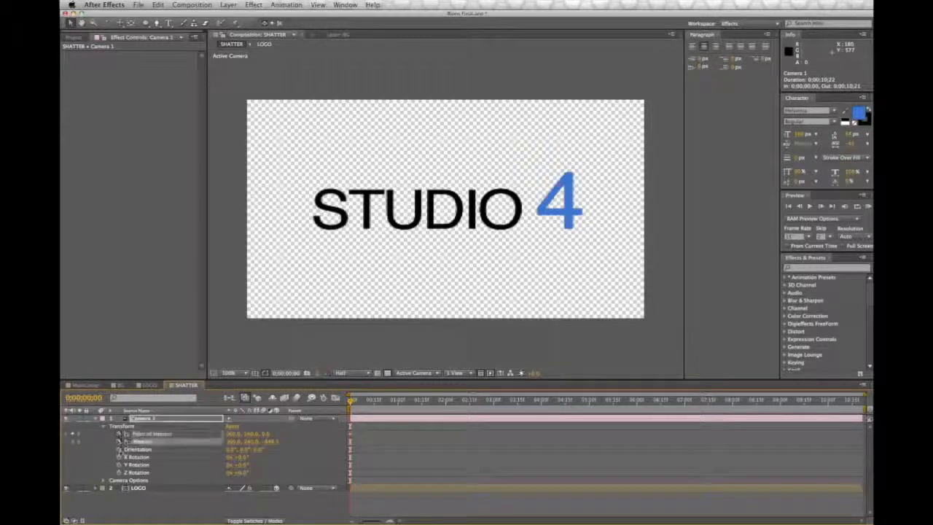
left_click(118, 449)
At 0;00;03;09, move Camera 1 closer to about -465.5 in Z and roll its Z orientation.
key("space")
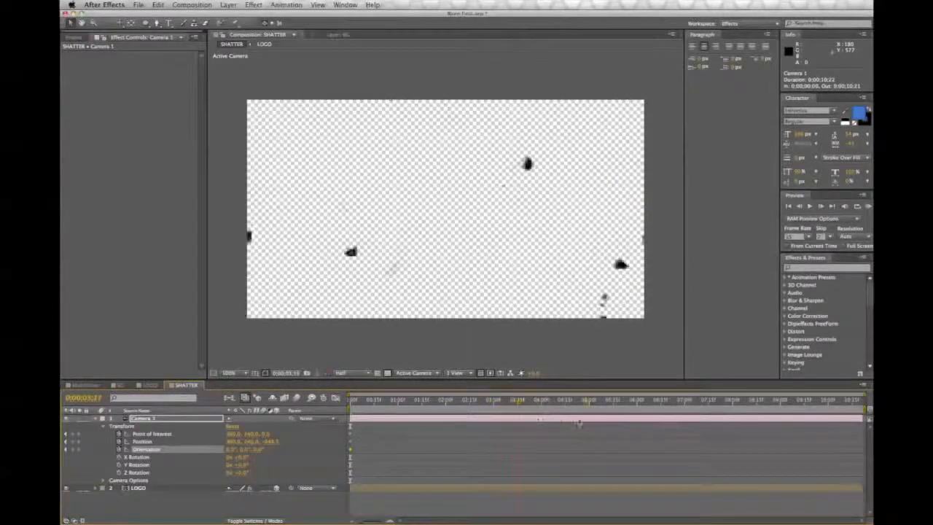
left_click_drag(506, 423, 508, 422)
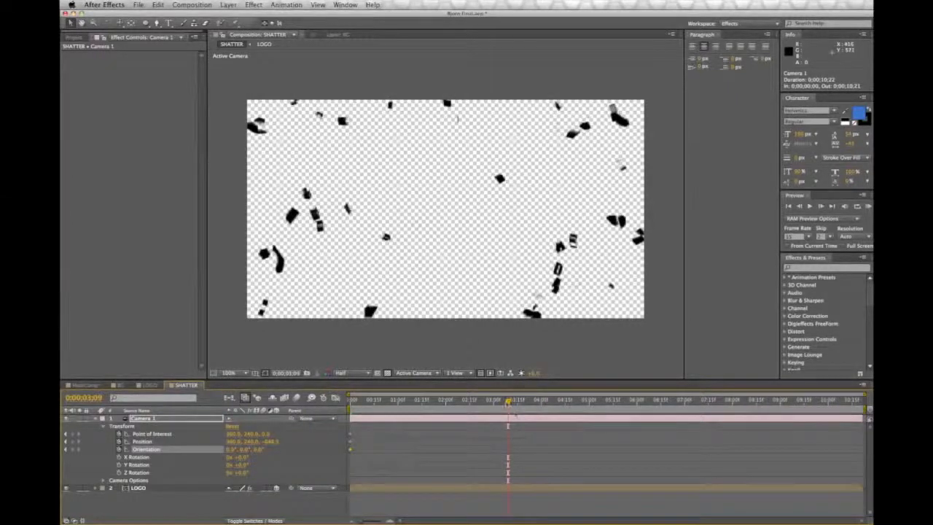
left_click_drag(269, 447, 461, 465)
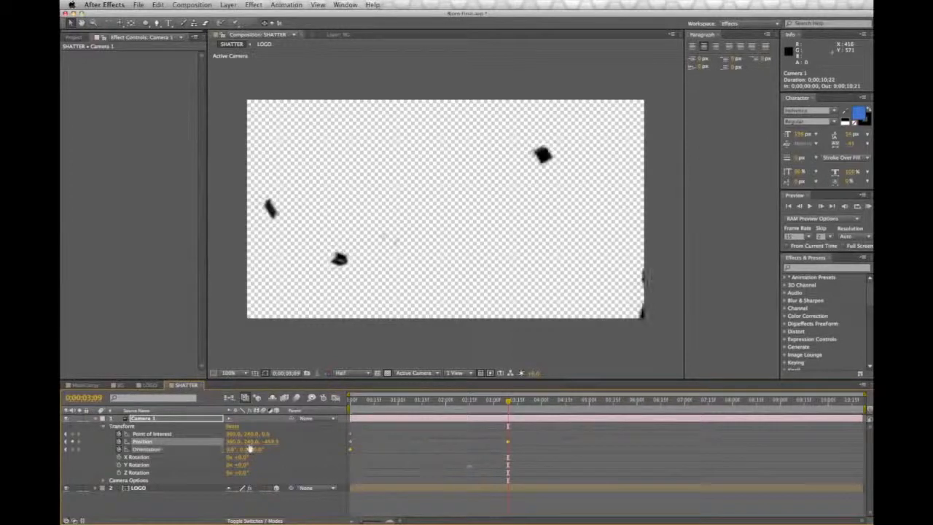
left_click_drag(258, 450, 281, 441)
Pan the camera with the Track XY Camera Tool to reframe the flying pieces at 0;00;03;09.
left_click(120, 24)
left_click_drag(556, 193, 472, 233)
left_click(120, 23)
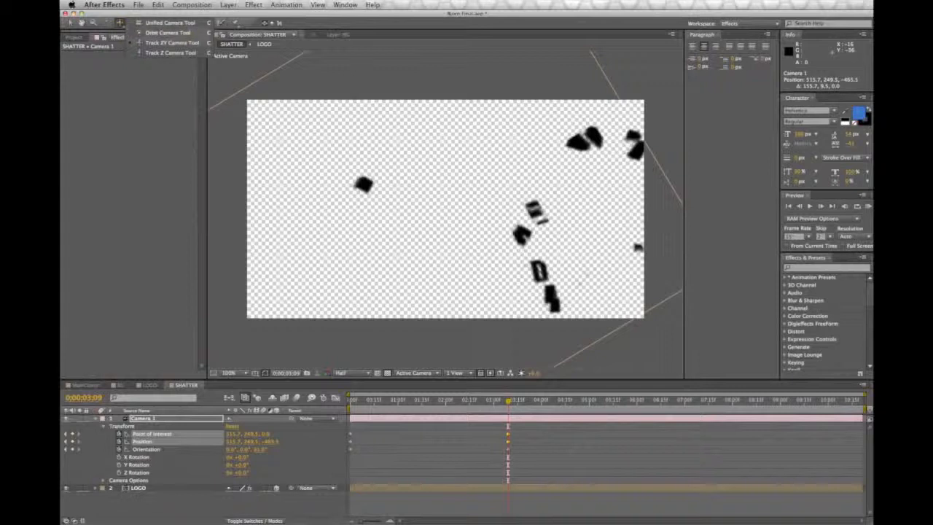
left_click(169, 44)
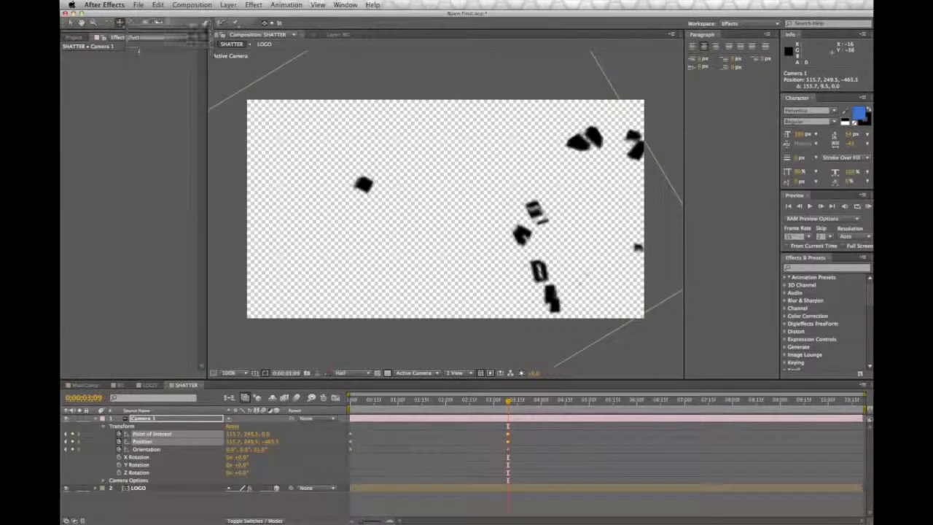
mouse_move(554, 236)
left_mouse_down()
mouse_move(562, 231)
mouse_move(554, 224)
left_mouse_up()
left_click_drag(432, 231, 459, 212)
Push Camera 1 further forward along Z at 0;00;03;09 and collapse its layer properties.
left_click_drag(260, 449, 401, 450)
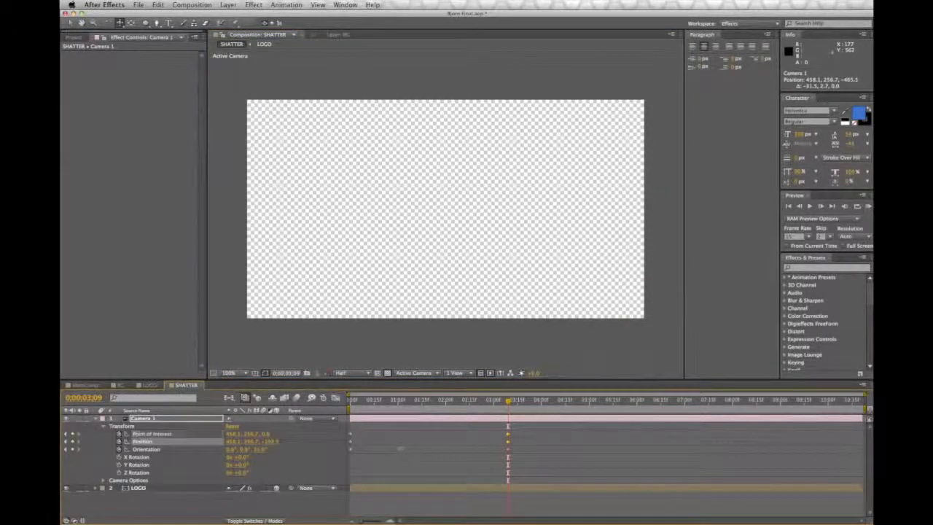
left_click(101, 419)
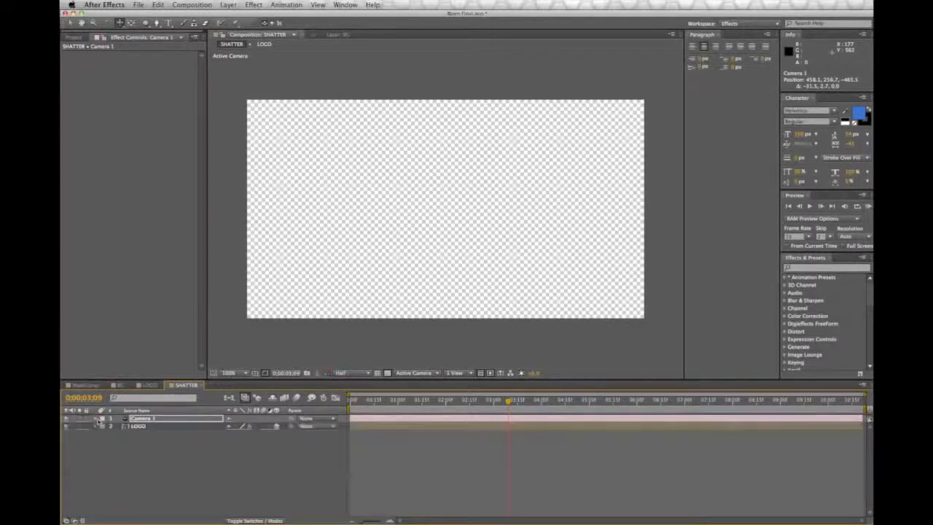
left_click(203, 486)
Scrub and repeatedly play back the SHATTER composition to examine the camera move through the breaking logo.
left_click_drag(508, 400, 446, 401)
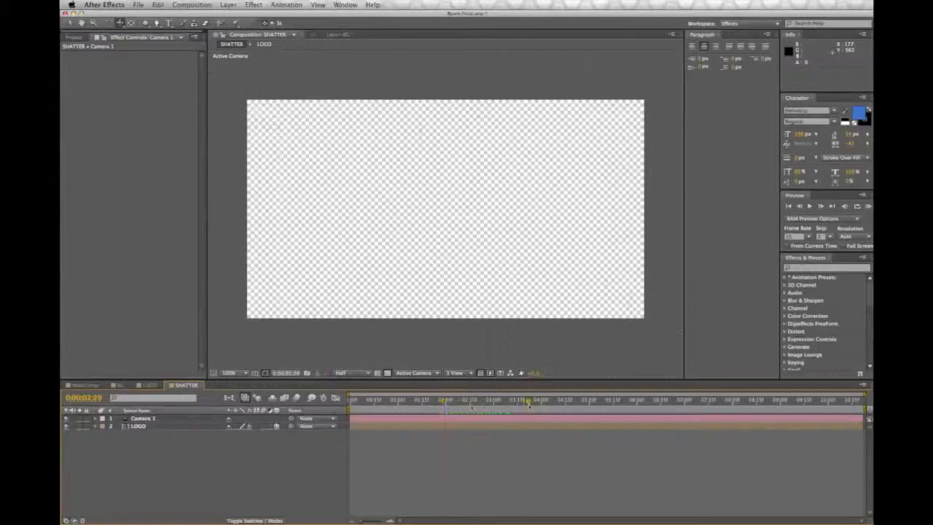
left_click_drag(526, 406, 514, 405)
left_click_drag(471, 409, 329, 405)
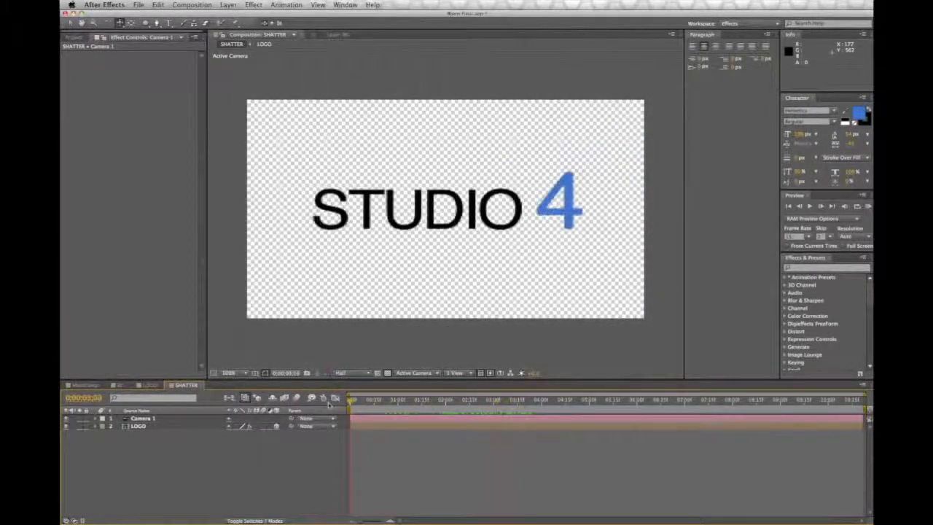
left_click(810, 208)
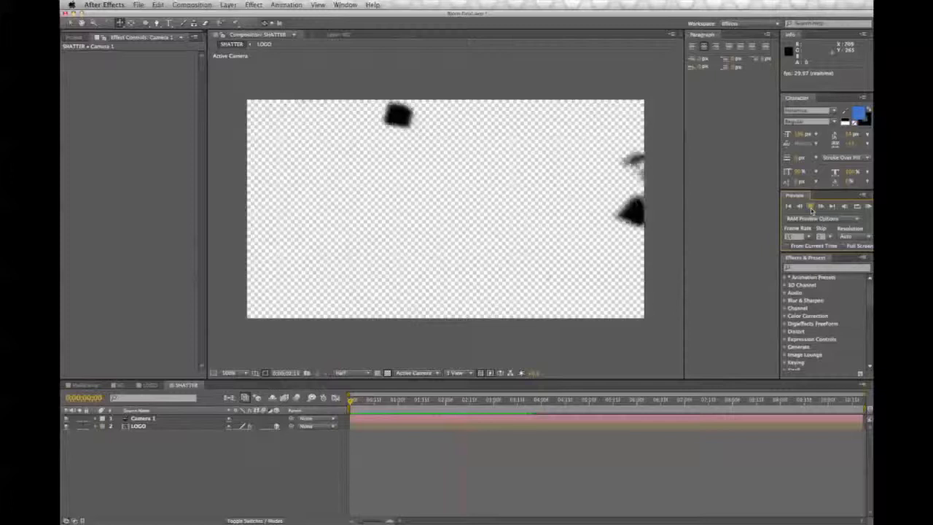
left_click_drag(500, 403, 345, 410)
left_click(810, 207)
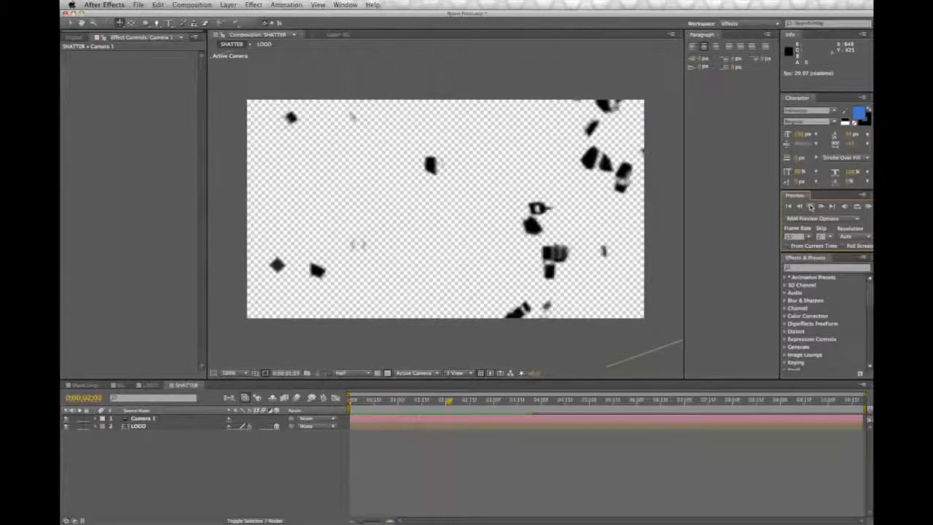
left_click_drag(380, 401, 352, 404)
left_click(809, 206)
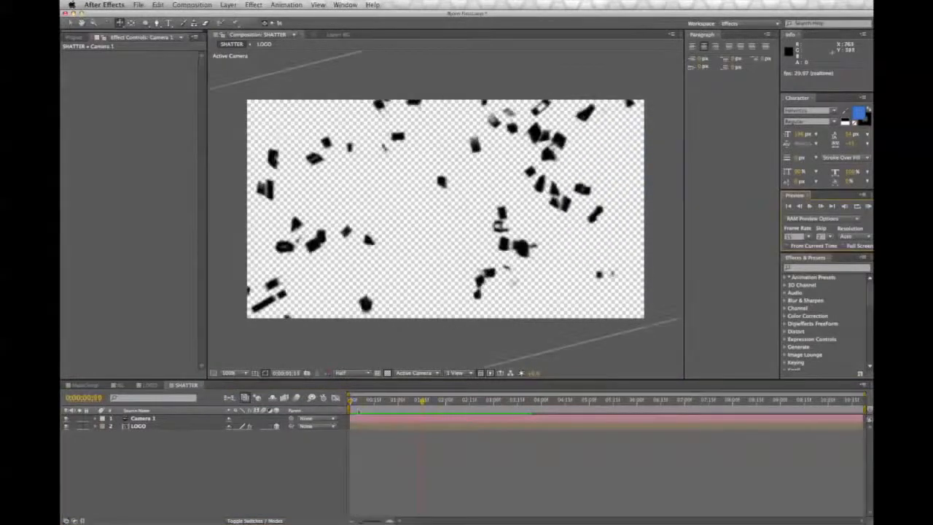
Return to the first frame and add the BG composition beneath the LOGO layer in SHATTER.
left_click_drag(355, 407, 278, 412)
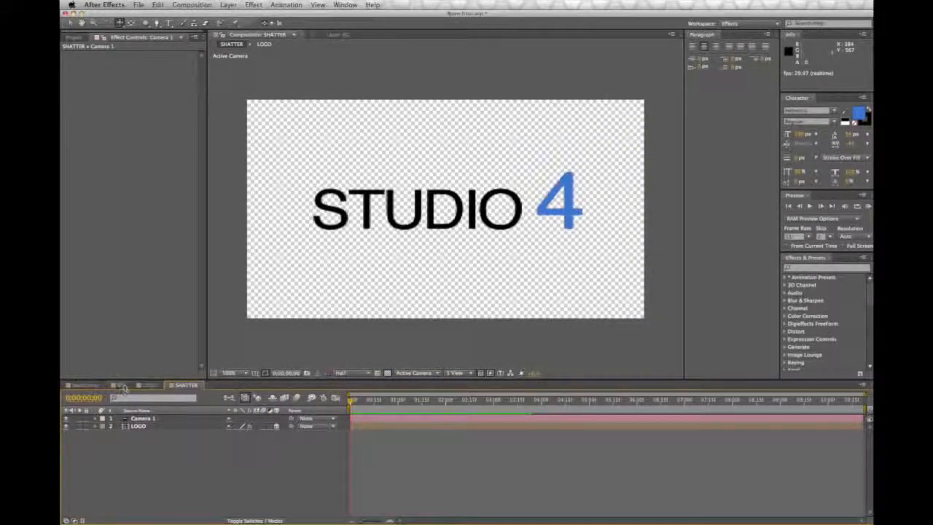
left_click(73, 36)
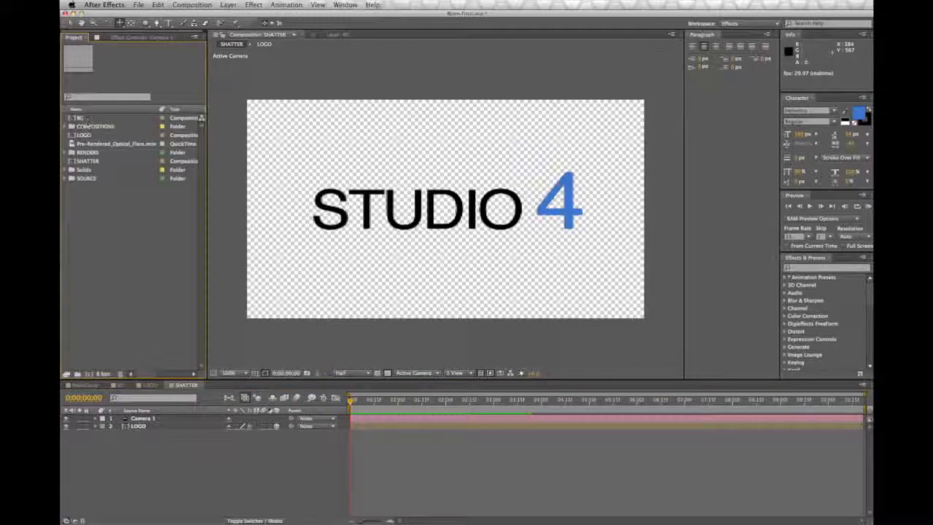
left_click_drag(88, 119, 188, 475)
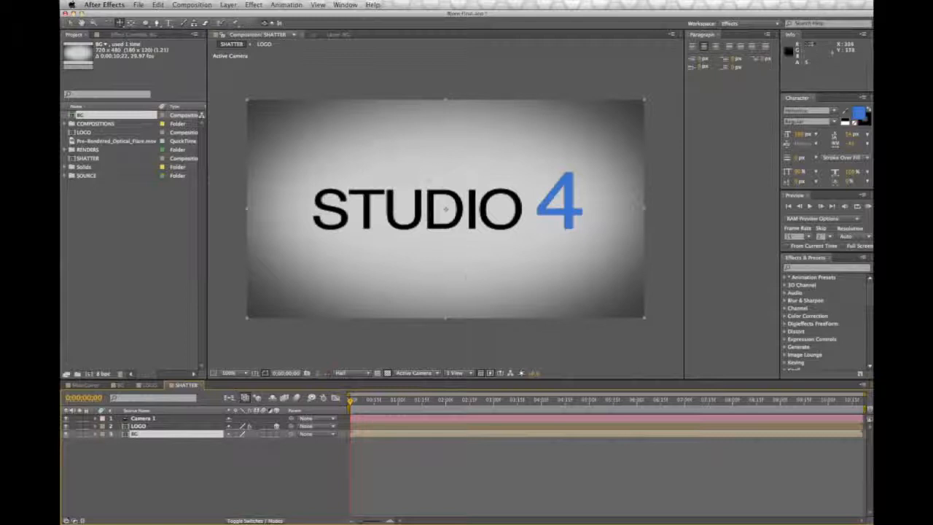
Create a new NTSC DV Widescreen composition named MAIN.
left_click(204, 4)
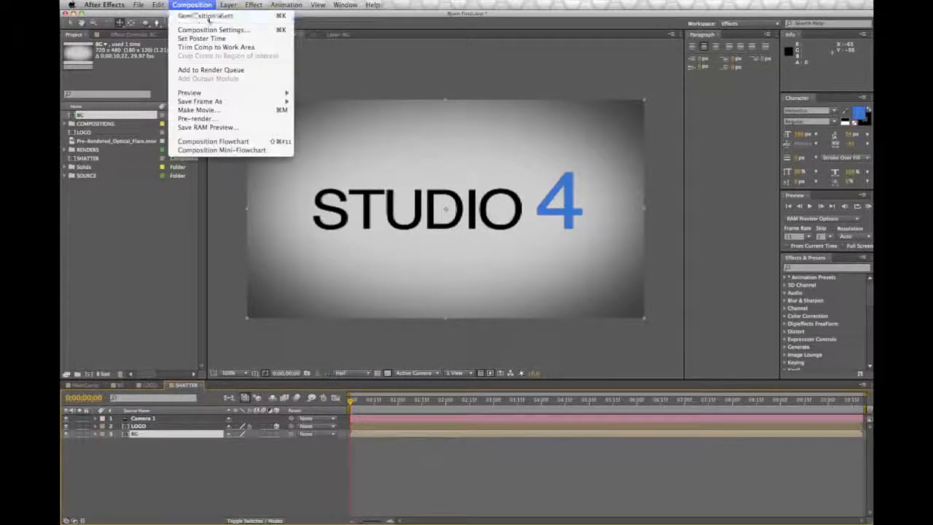
left_click(208, 16)
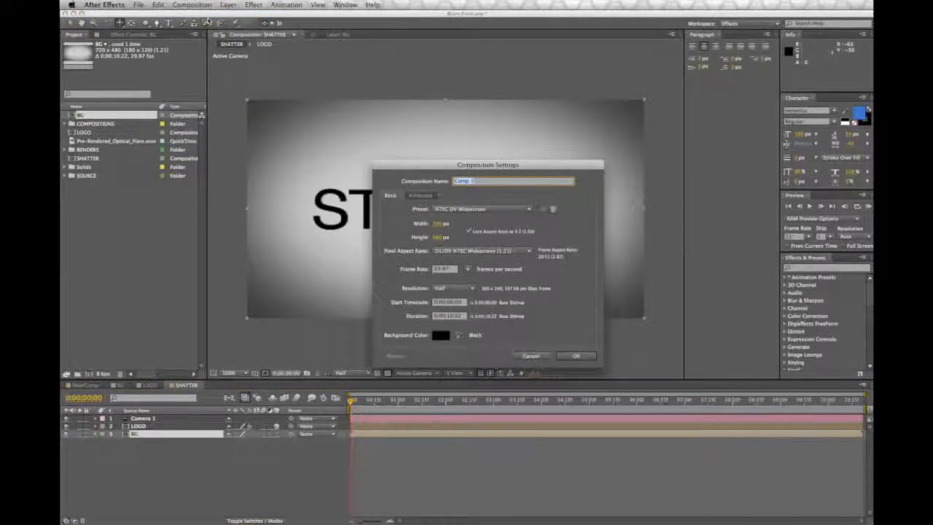
key("Return")
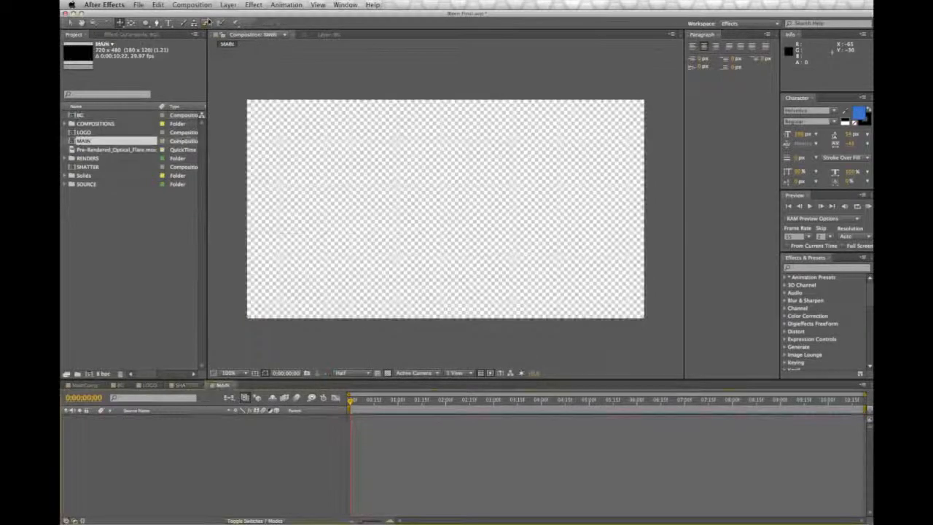
Add the SHATTER composition to the MAIN timeline and play it back from the first frame.
left_click(94, 168)
left_click_drag(193, 426, 194, 428)
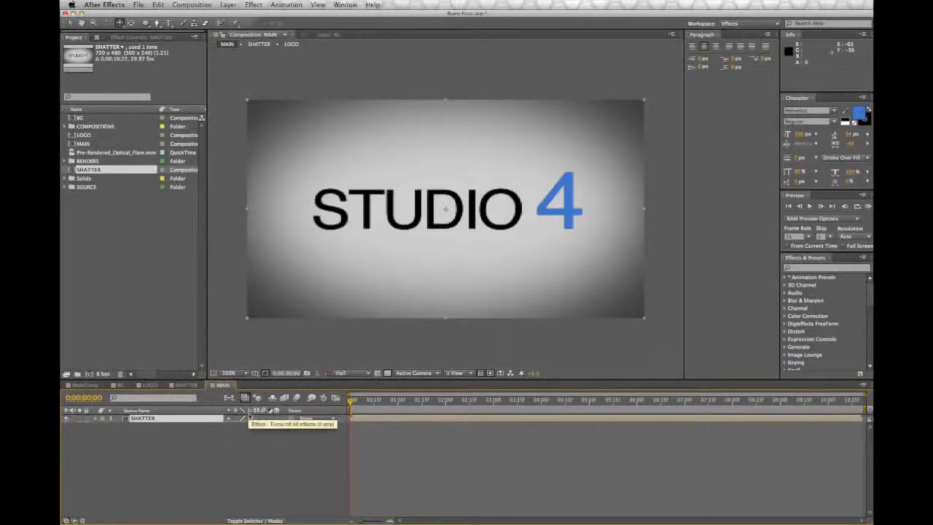
key("space")
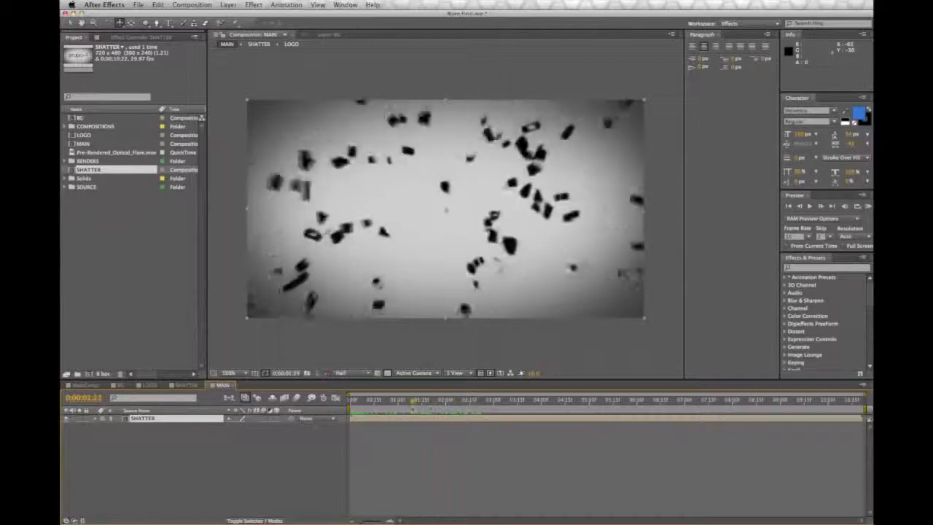
left_click(390, 402)
left_click_drag(389, 402, 425, 407)
left_click_drag(519, 407, 342, 406)
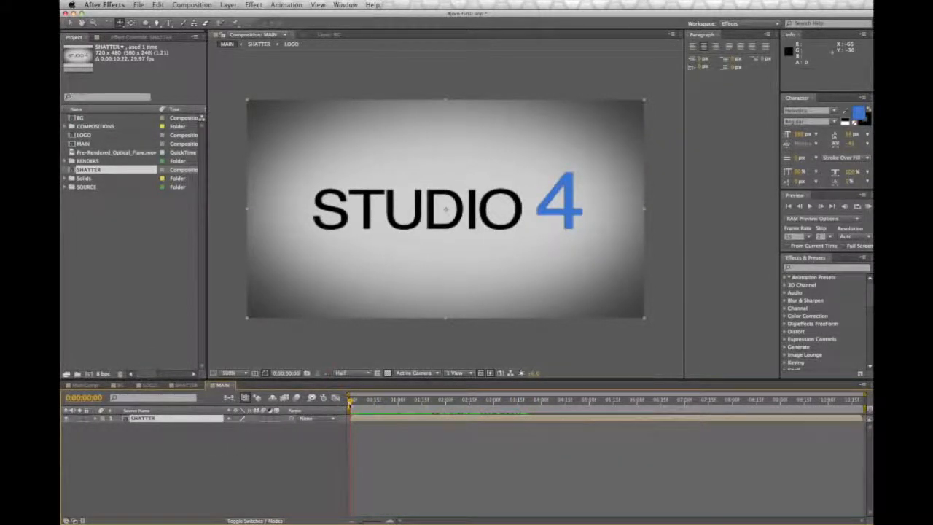
key("space")
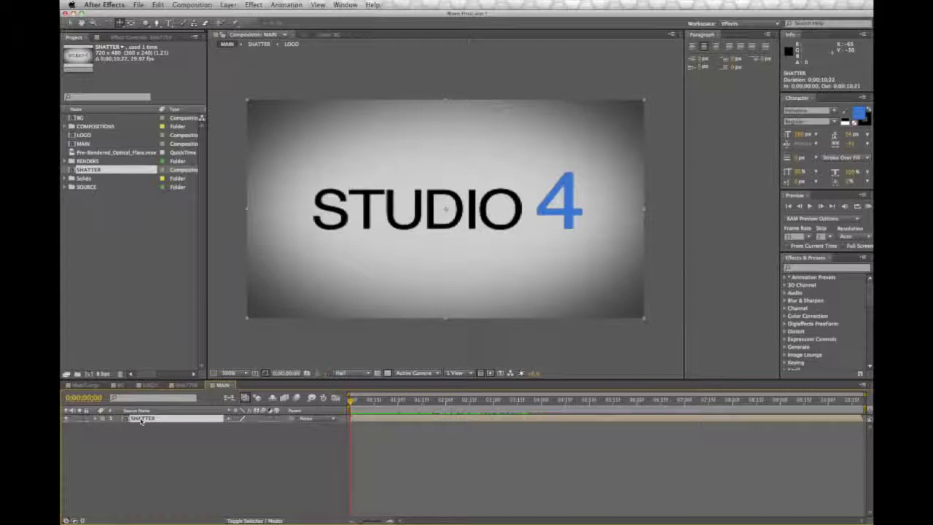
Enable time remapping on the SHATTER layer and add a Time Remap keyframe at 0;00;03;08.
right_click(141, 421)
mouse_move(167, 400)
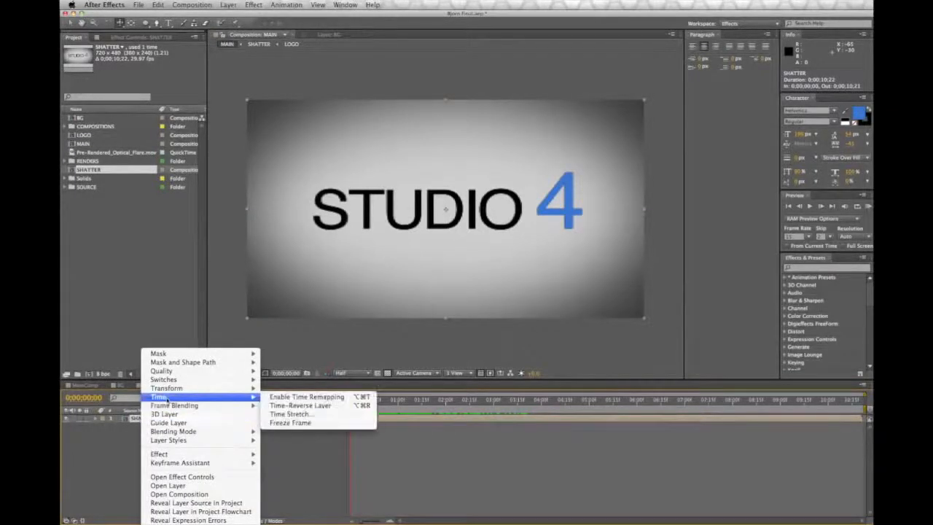
left_click(298, 398)
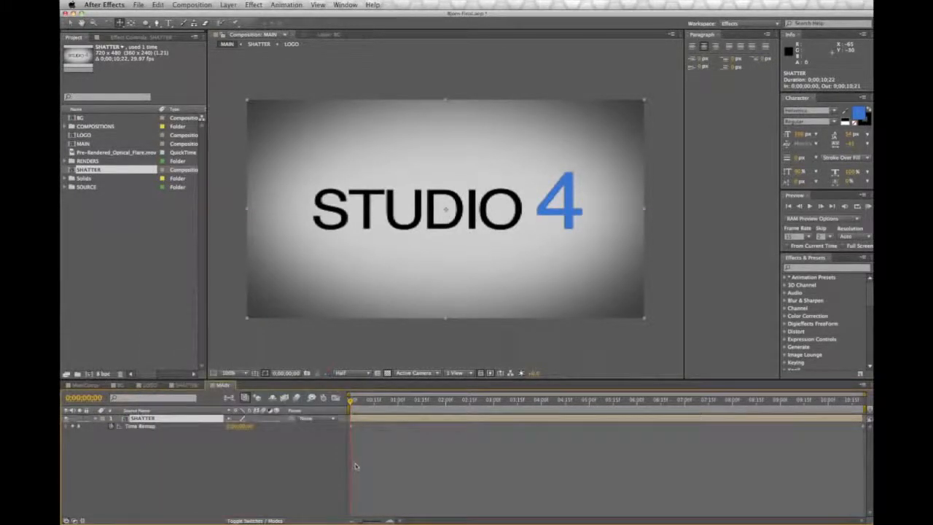
key("space")
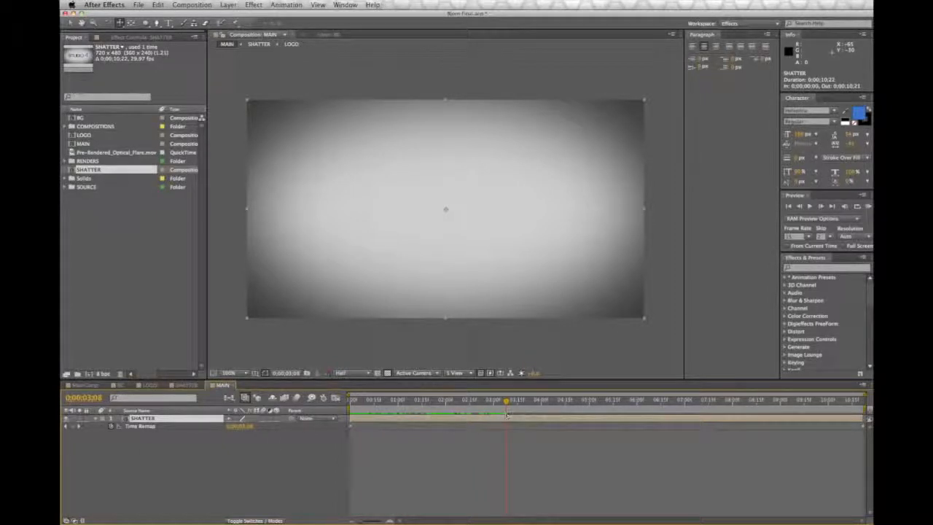
left_click(75, 427)
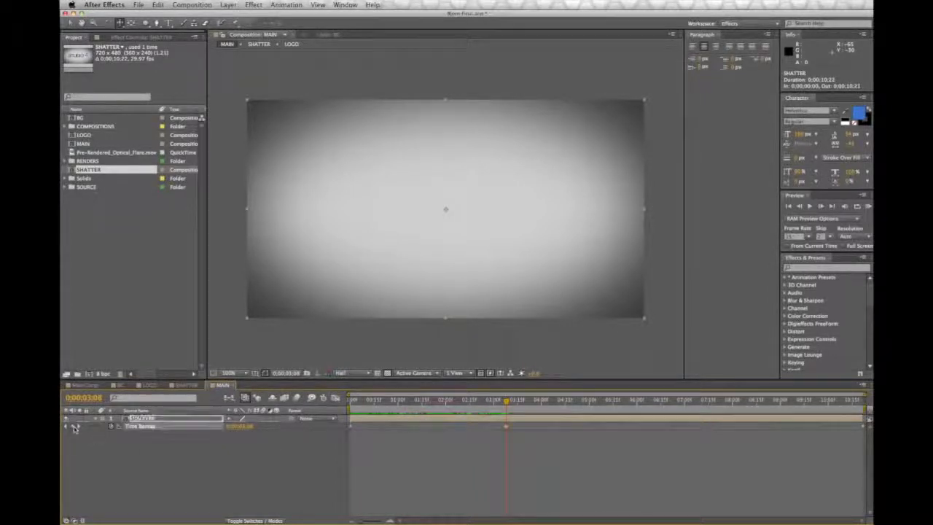
Swap the first and middle Time Remap keyframes so the shatter plays in reverse, and preview the logo assembling.
left_click(506, 427)
left_click_drag(411, 432, 507, 435)
left_click_drag(361, 429, 350, 400)
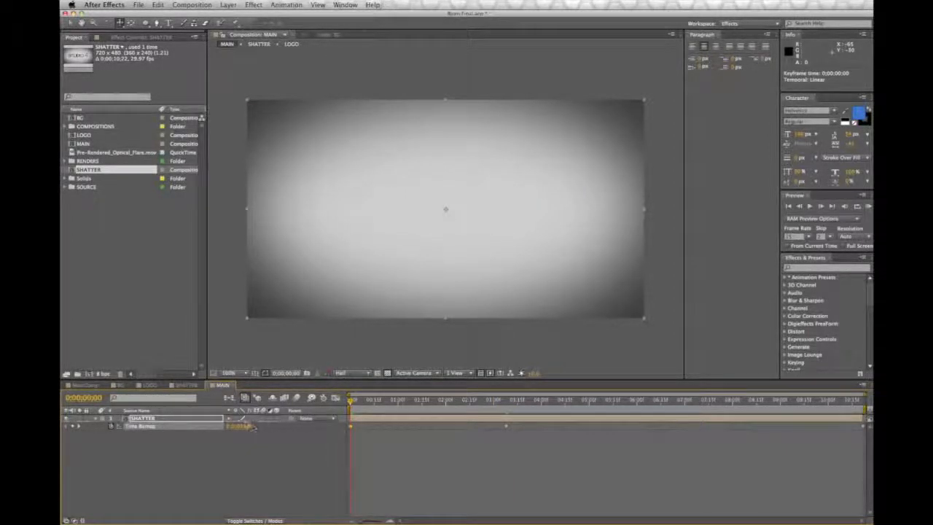
key("space")
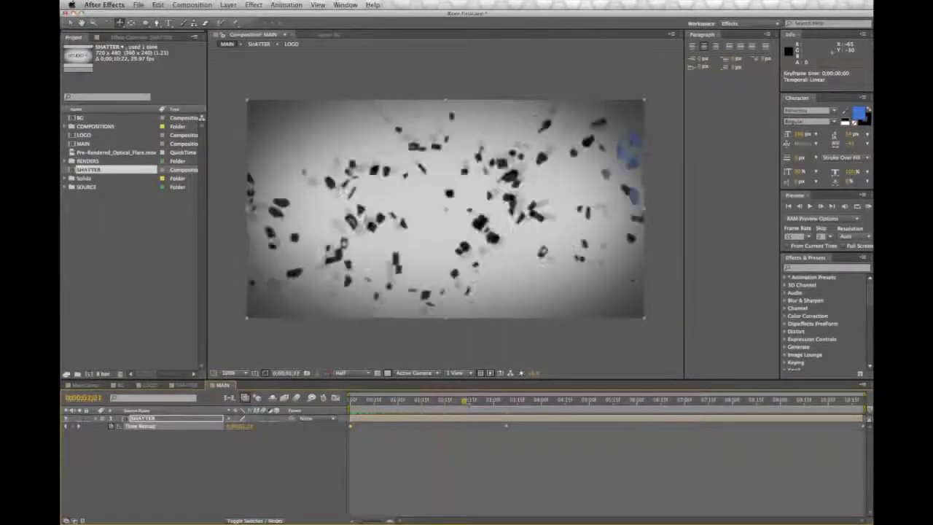
left_click_drag(514, 406, 507, 406)
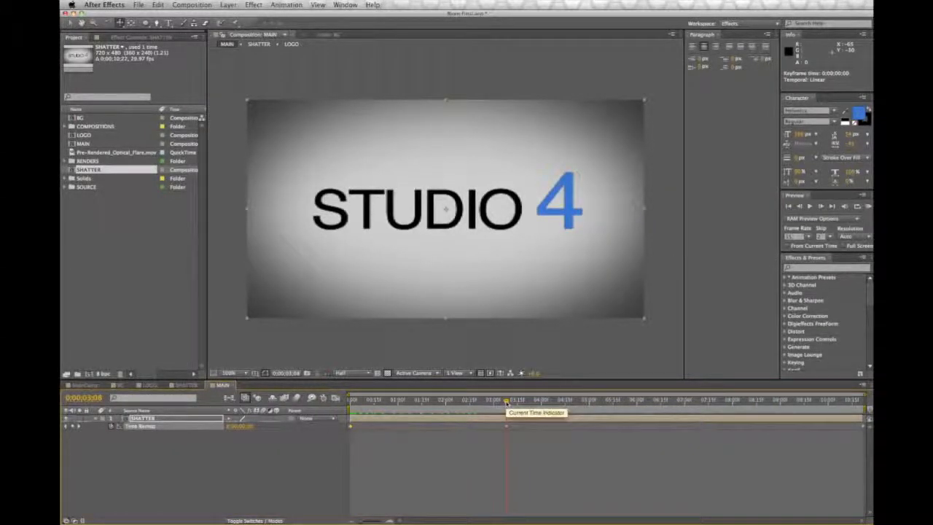
Delete the Time Remap keyframe at the end of the SHATTER layer and scrub through the assembled logo's hold.
left_click_drag(506, 405, 562, 403)
left_click_drag(857, 423, 866, 429)
key("Delete")
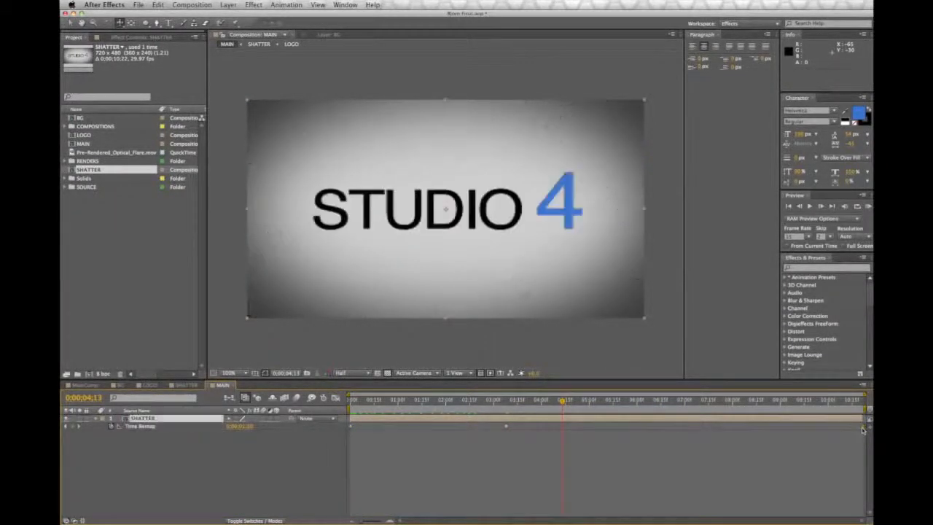
mouse_move(518, 401)
left_mouse_down()
mouse_move(341, 403)
mouse_move(510, 405)
left_mouse_up()
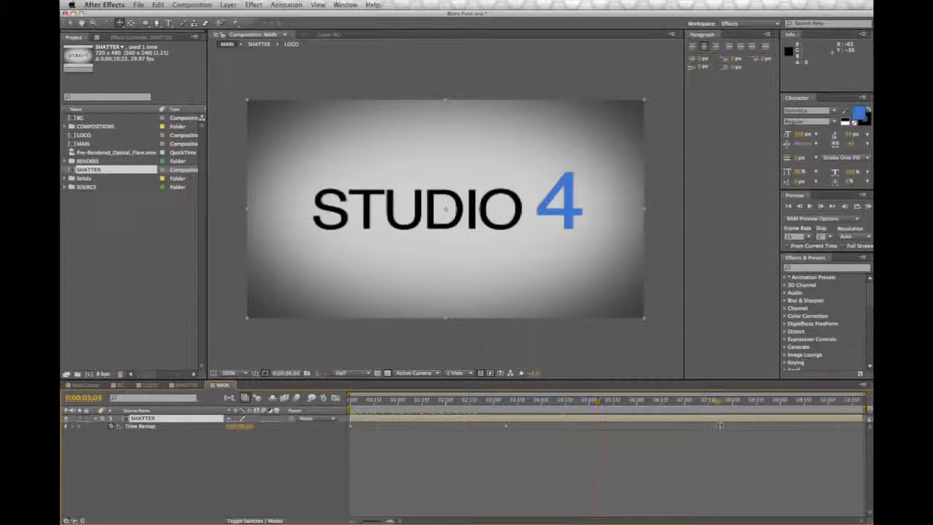
mouse_move(503, 402)
left_mouse_down()
mouse_move(351, 402)
mouse_move(513, 403)
left_mouse_up()
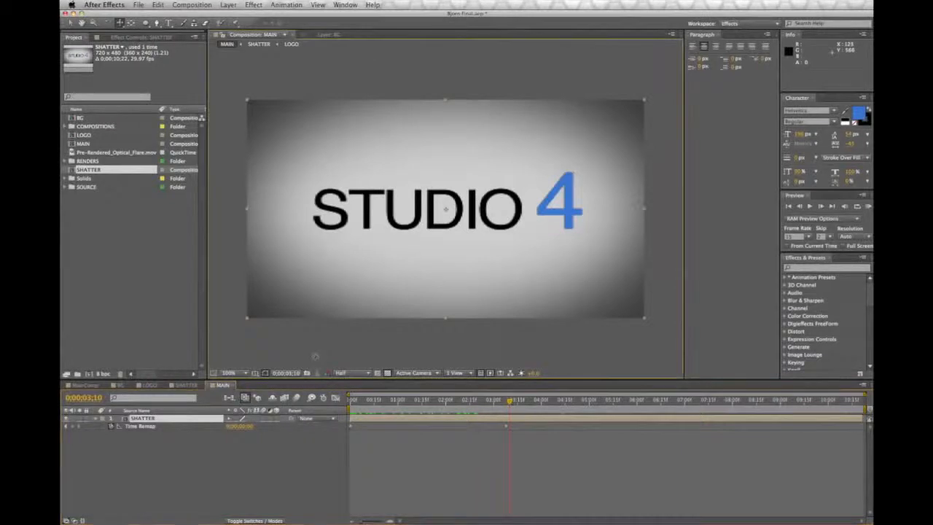
Add the Pre-Rendered_Optical_Flare.mov footage above the SHATTER layer and preview the flare's movement.
left_click(153, 316)
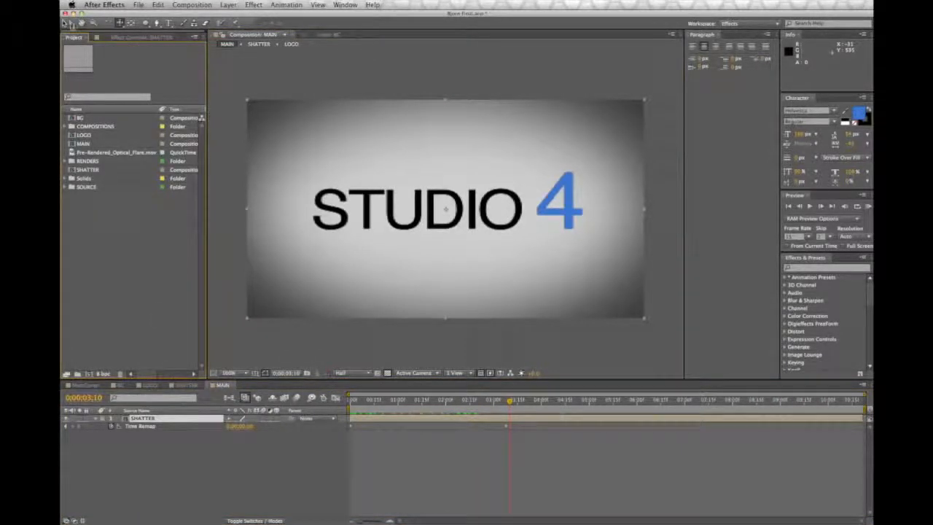
left_click(71, 24)
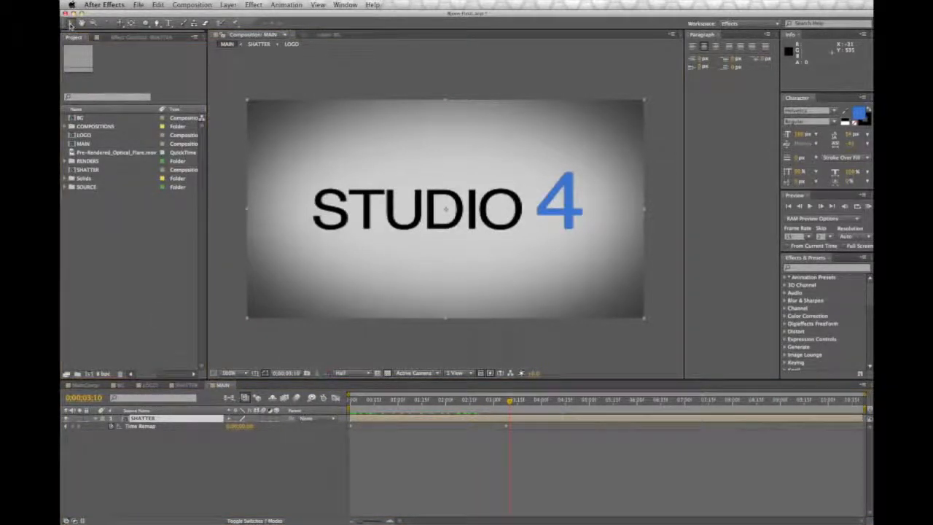
left_click(124, 153)
left_click_drag(117, 153, 175, 413)
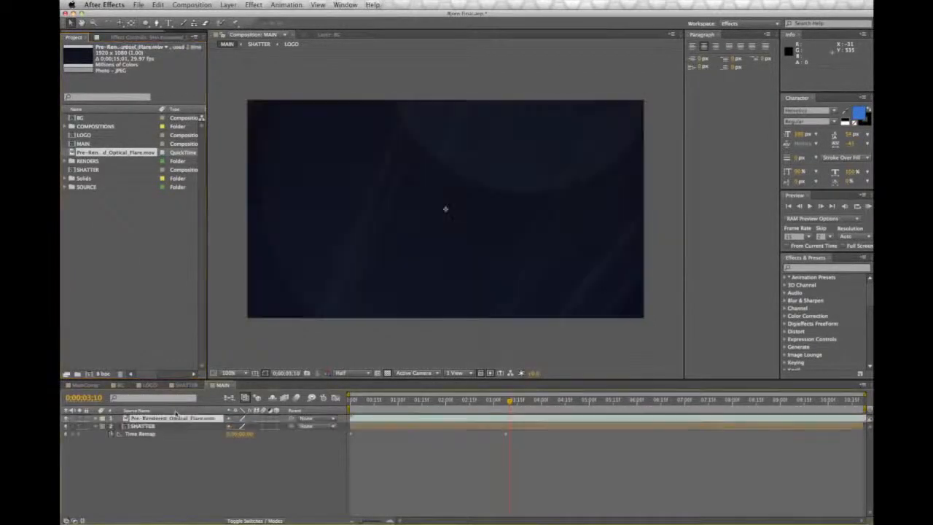
left_click_drag(359, 403, 344, 405)
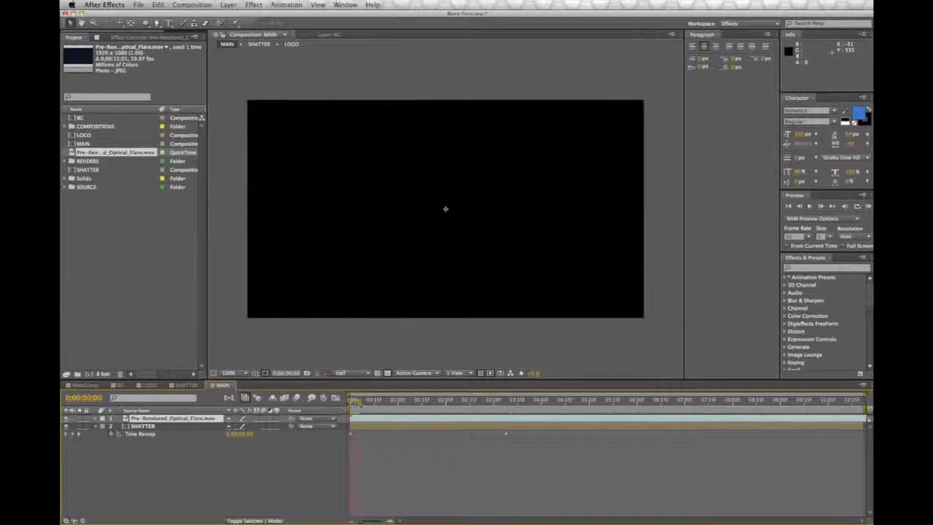
left_click_drag(406, 409, 516, 420)
key("space")
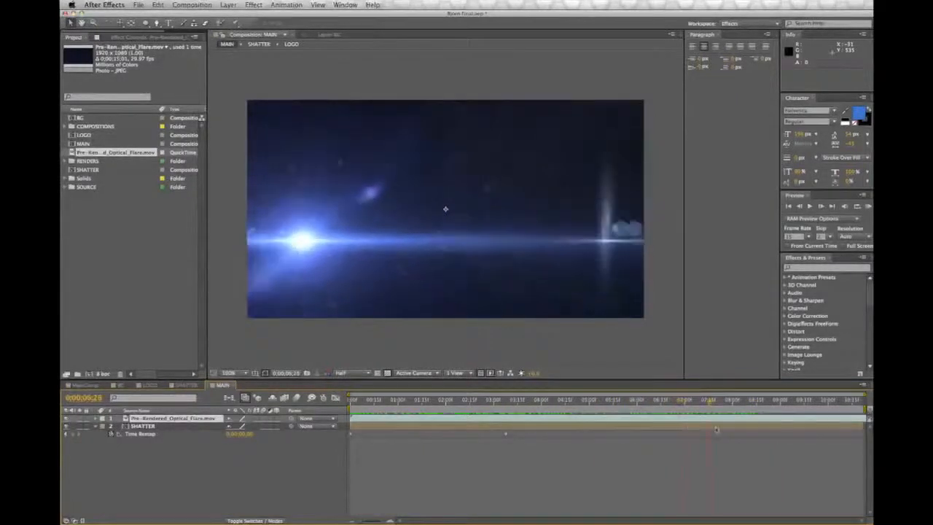
left_click_drag(776, 433, 689, 431)
Scale the optical flare layer down to 47% around the frame and set its blending mode to Add.
scroll(530, 296, "down", 2)
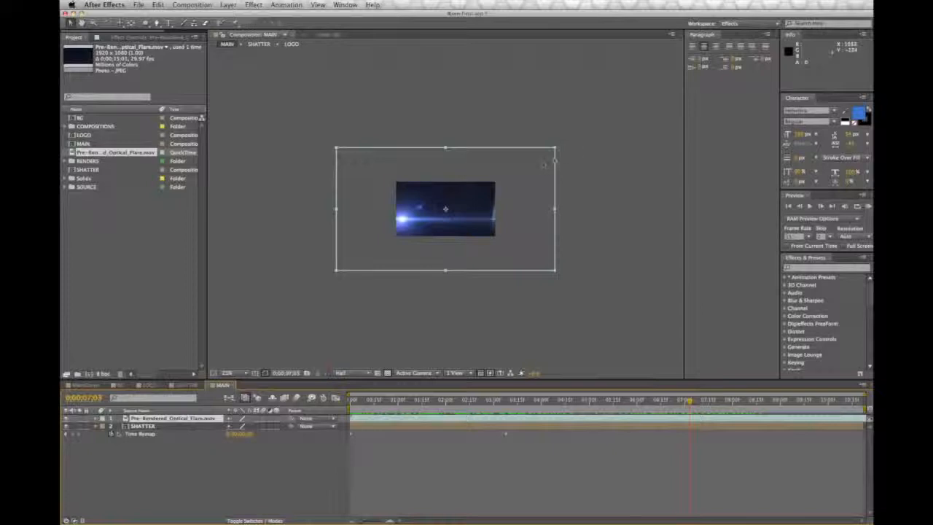
left_click_drag(554, 147, 499, 182)
key("super+alt+f")
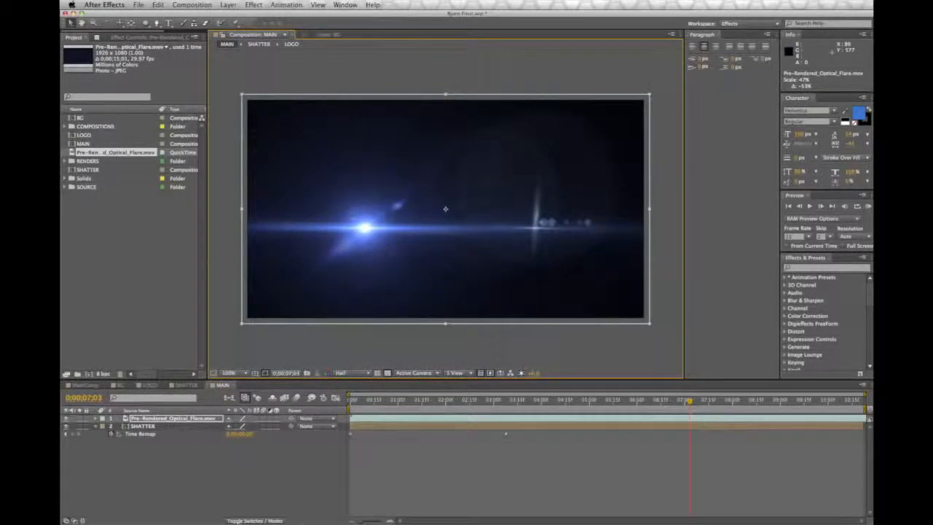
left_click(239, 521)
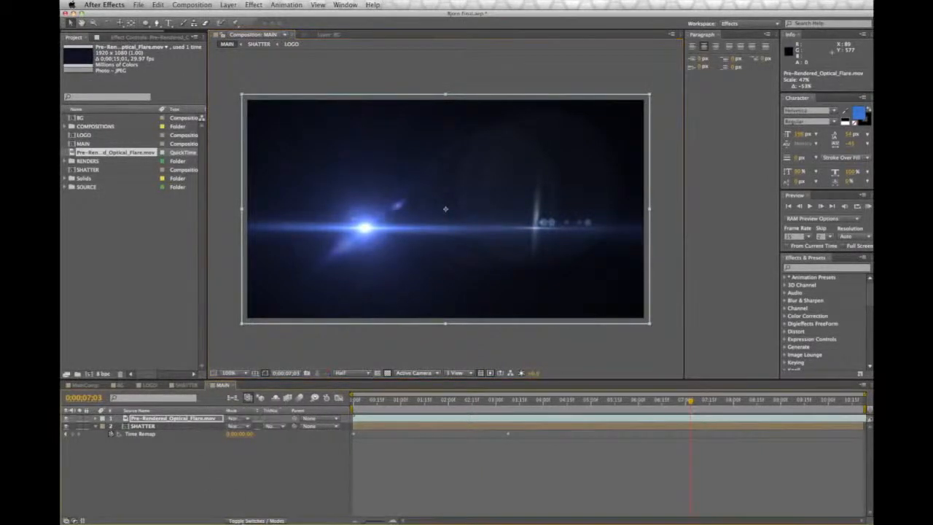
left_click(232, 417)
left_click(284, 344)
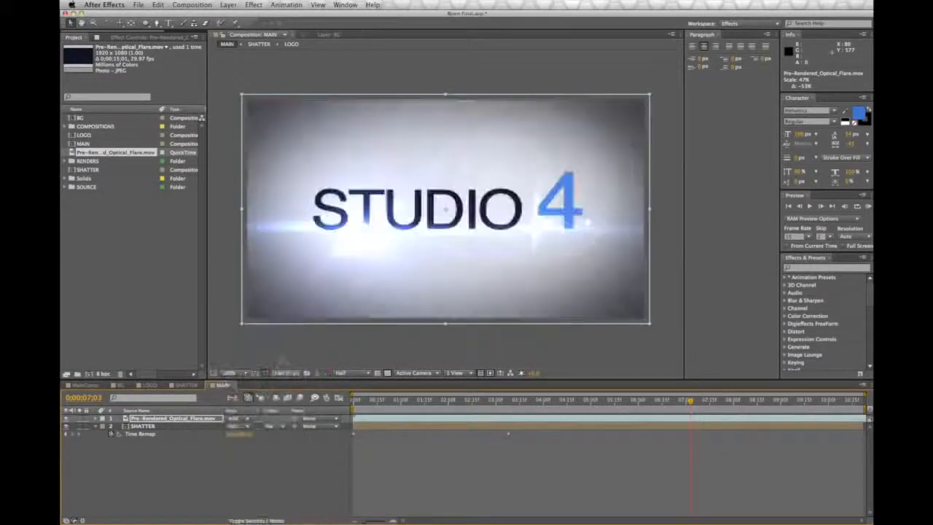
Preview the blended flare, and trim about 0;00;01;03 off its start so the layer begins at the first frame.
key("Home")
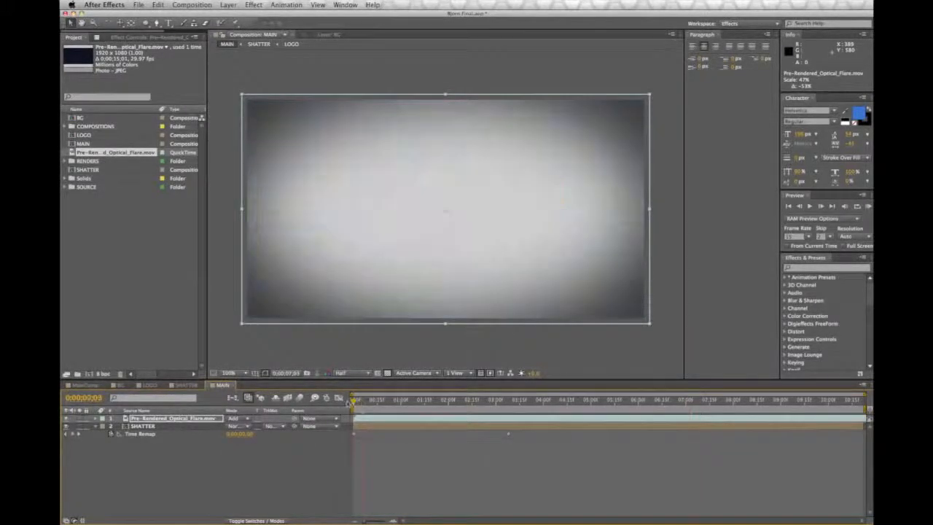
key("space")
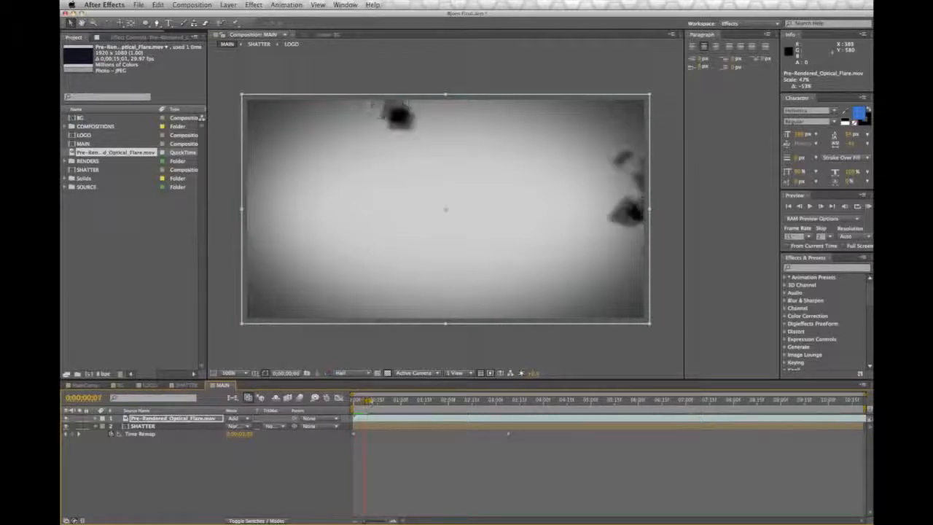
left_click_drag(406, 402, 472, 403)
left_click_drag(483, 403, 416, 402)
mouse_move(356, 418)
left_mouse_down()
mouse_move(431, 420)
mouse_move(398, 421)
mouse_move(353, 402)
left_mouse_up()
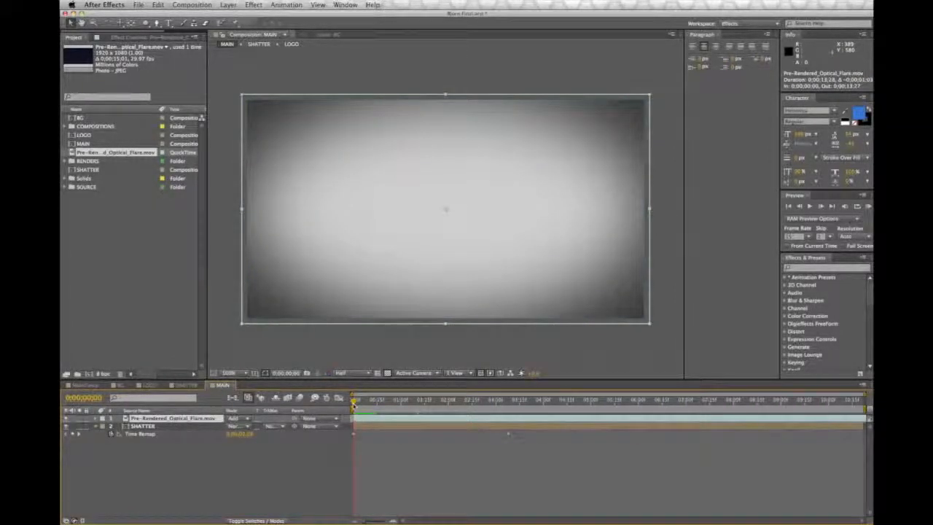
Align the SHATTER layer with the first frame of MAIN and scrub through the flare passing over the logo.
left_click(372, 427)
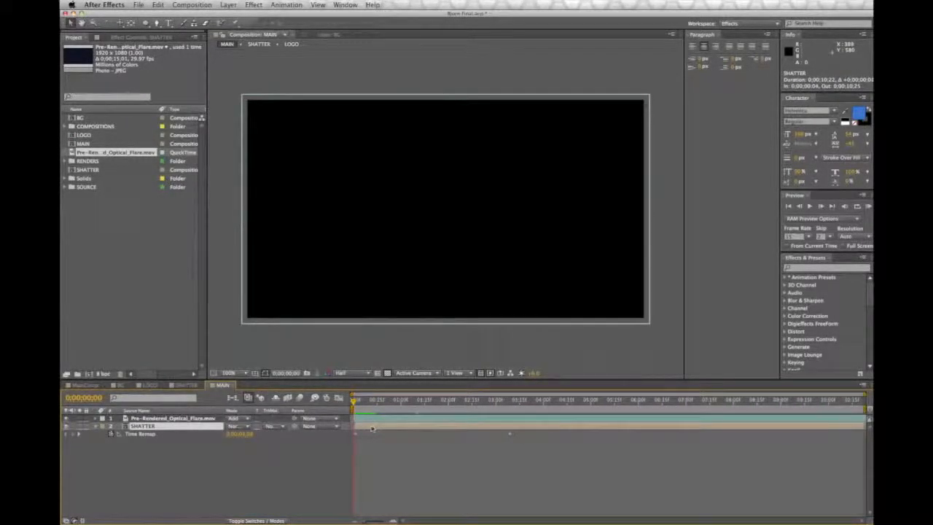
left_click_drag(354, 400, 669, 415)
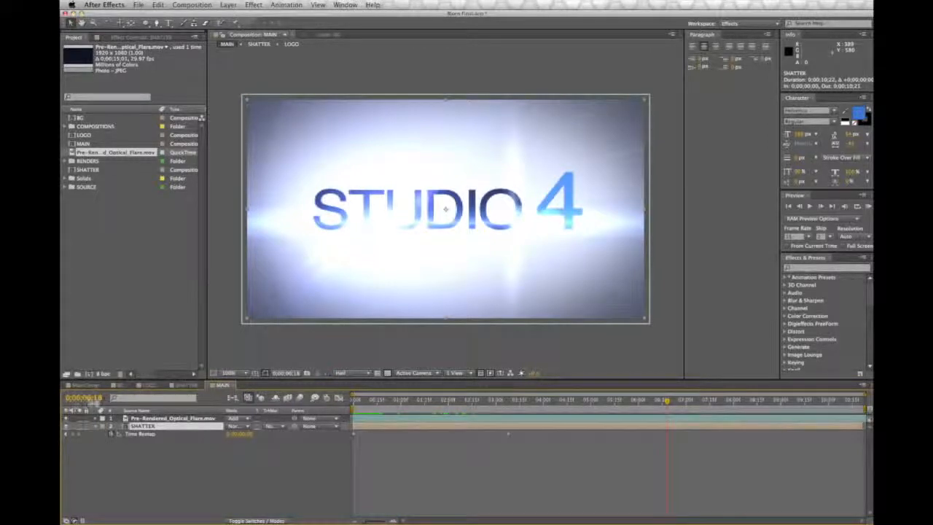
left_click_drag(550, 403, 667, 413)
Adjust the Force 1 Strength of the LOGO layer's Shatter effect in the SHATTER composition while checking the flying pieces.
left_click(186, 385)
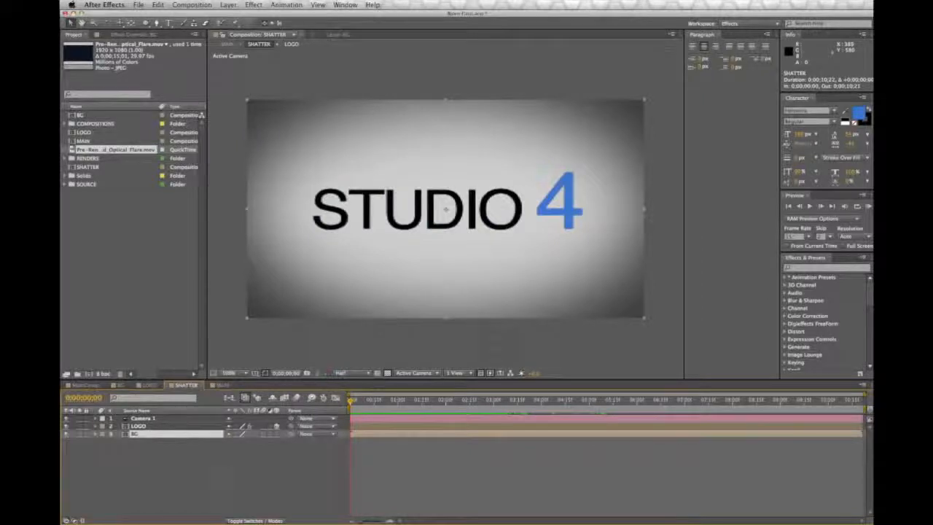
left_click(142, 426)
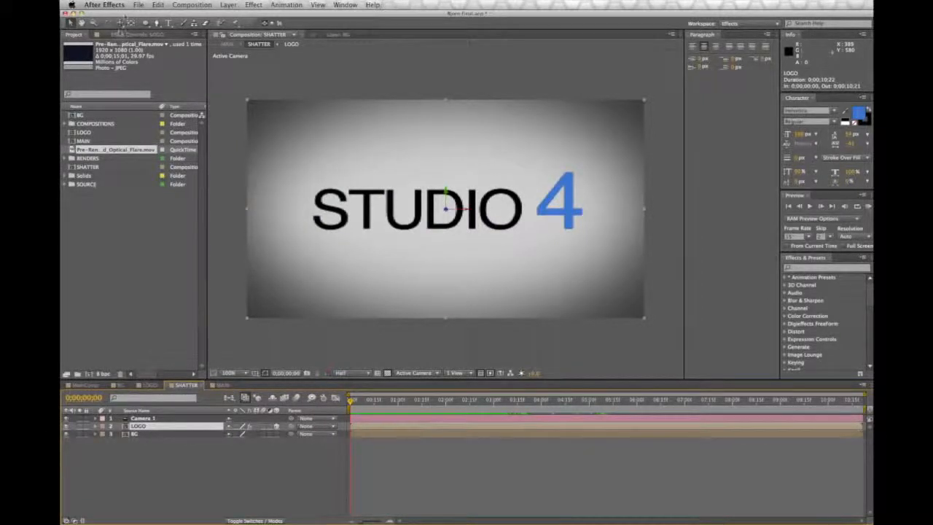
left_click(121, 34)
mouse_move(351, 401)
left_mouse_down()
mouse_move(550, 401)
mouse_move(350, 401)
left_mouse_up()
left_click(143, 170)
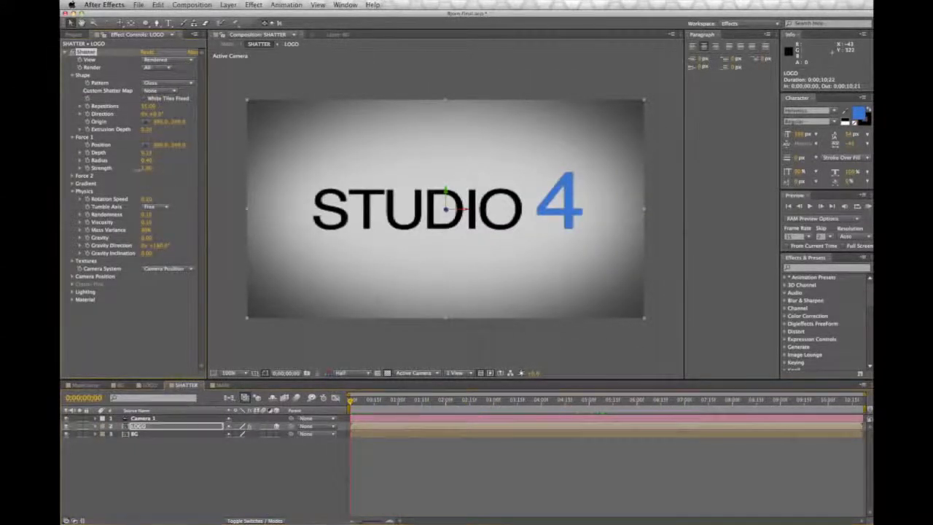
left_click_drag(357, 403, 677, 427)
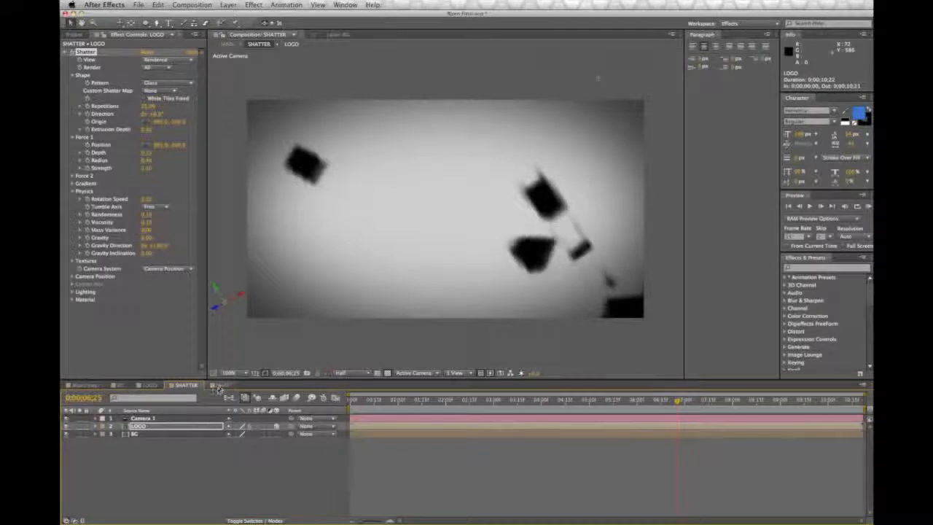
left_click_drag(148, 169, 146, 169)
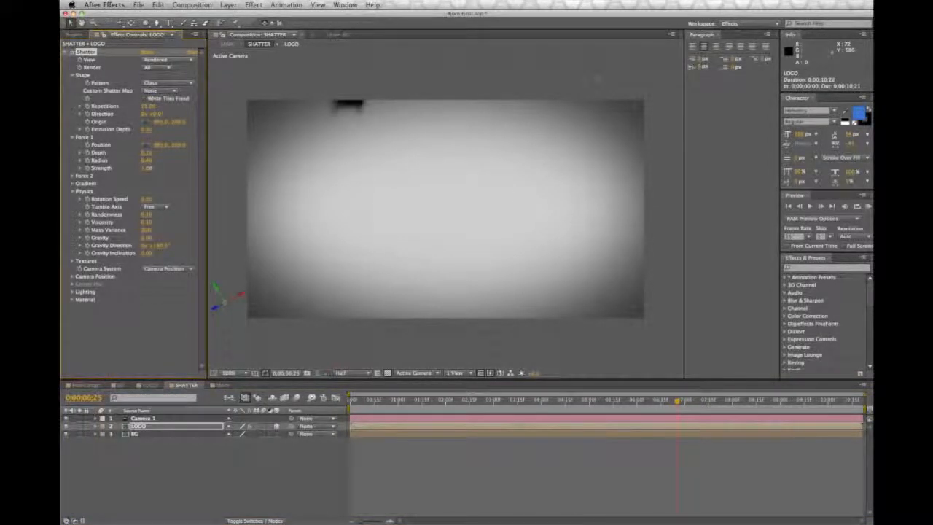
Scrub through MAIN to check the assembling pieces, and readjust the Shatter effect's Force 1 Strength in SHATTER.
left_click_drag(677, 401, 221, 401)
left_click(222, 385)
left_click_drag(354, 402, 478, 411)
left_click(185, 384)
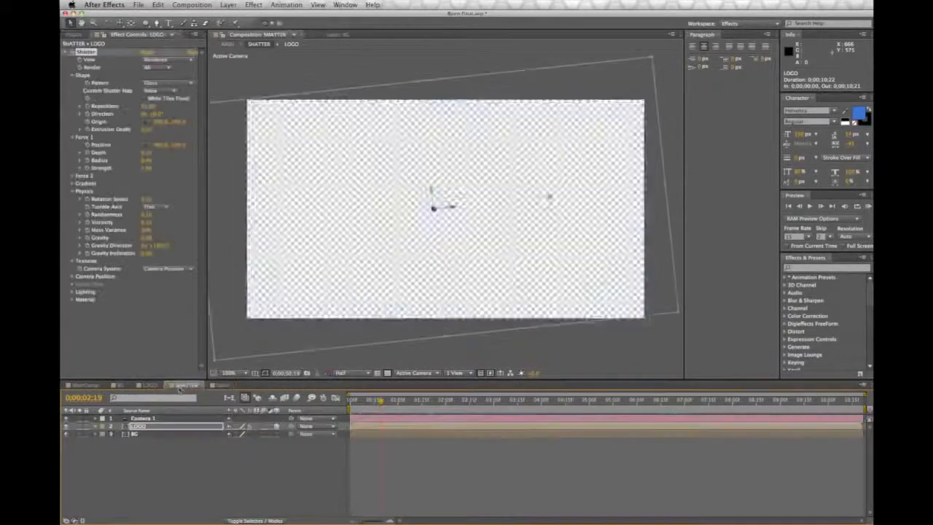
left_click_drag(146, 169, 146, 169)
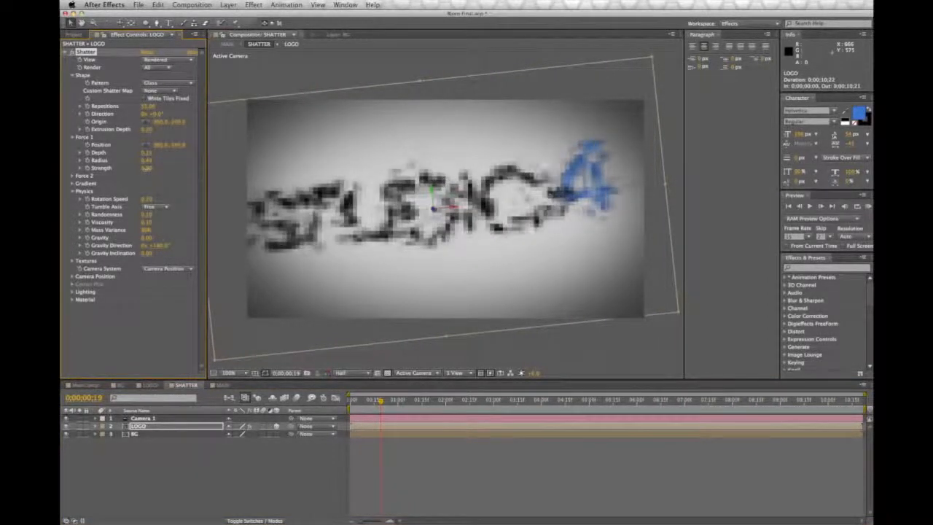
Move the SHATTER layer's last Time Remap keyframe in MAIN to 0;00;04;14 and preview the slower assembly.
left_click(220, 385)
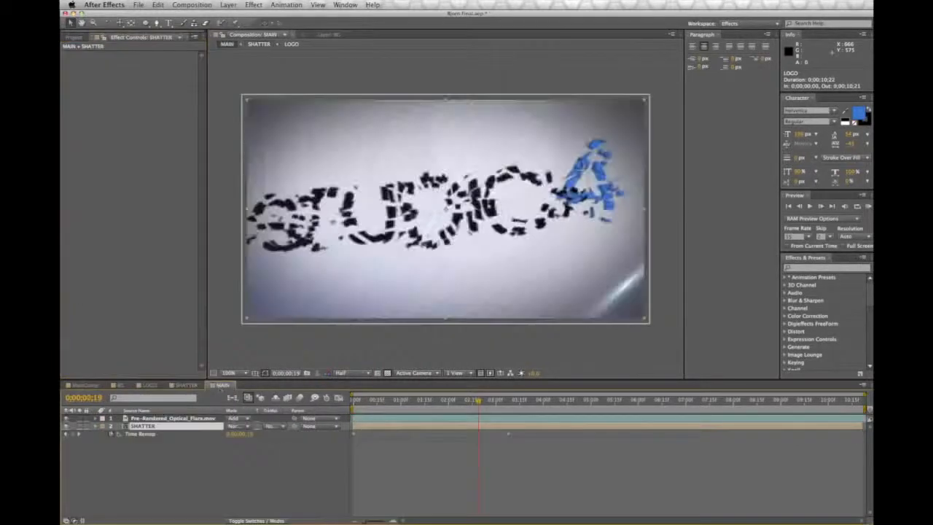
left_click_drag(612, 402, 565, 435)
left_click_drag(532, 401, 353, 403)
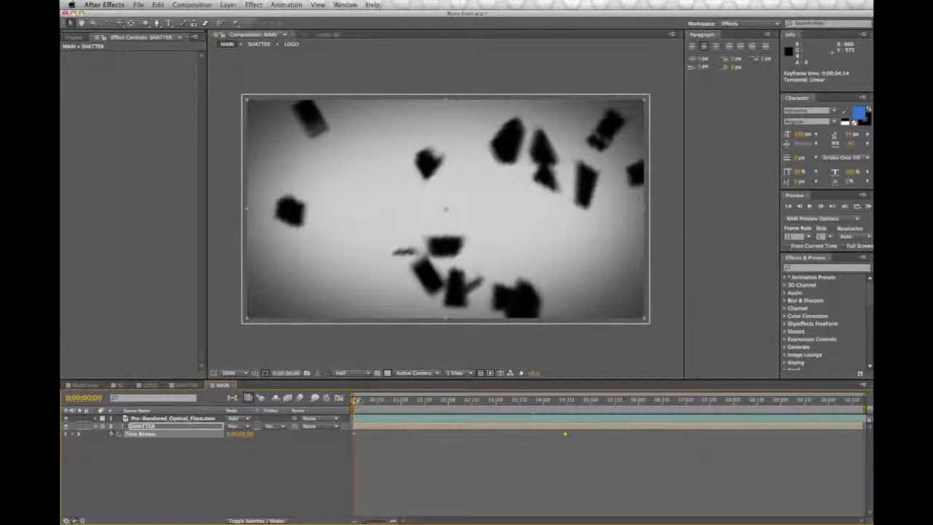
key("space")
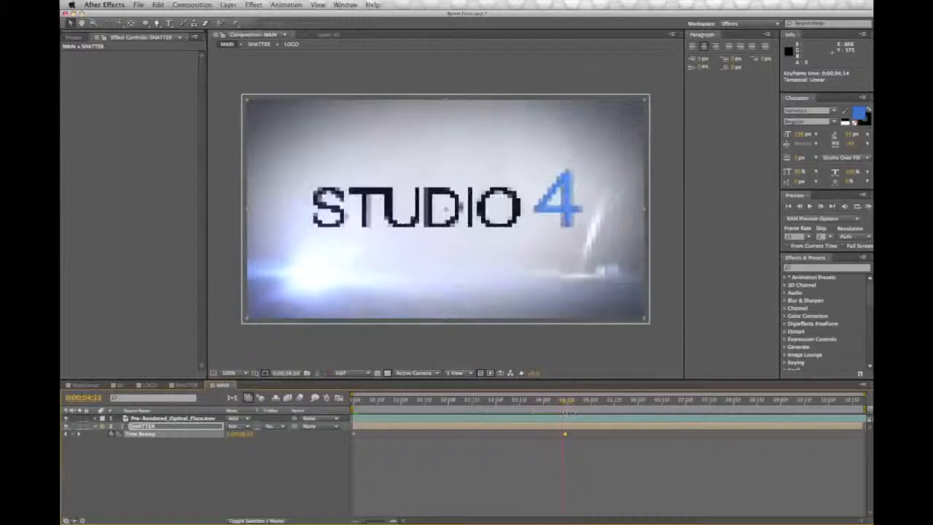
Move the SHATTER layer's last Time Remap keyframe to 0;00;06;22, near the flare's flash, and check the frames around it.
left_click_drag(615, 412, 666, 435)
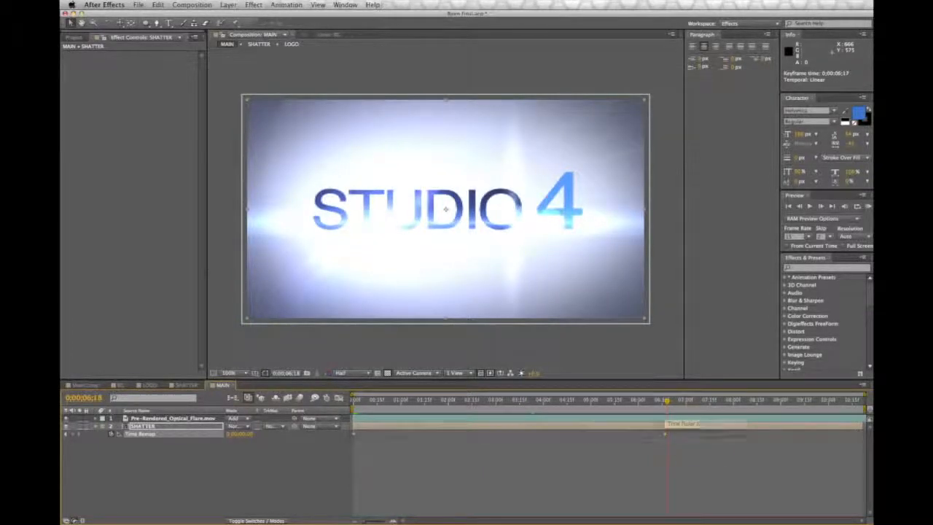
mouse_move(666, 402)
left_mouse_down()
mouse_move(610, 411)
mouse_move(664, 418)
left_mouse_up()
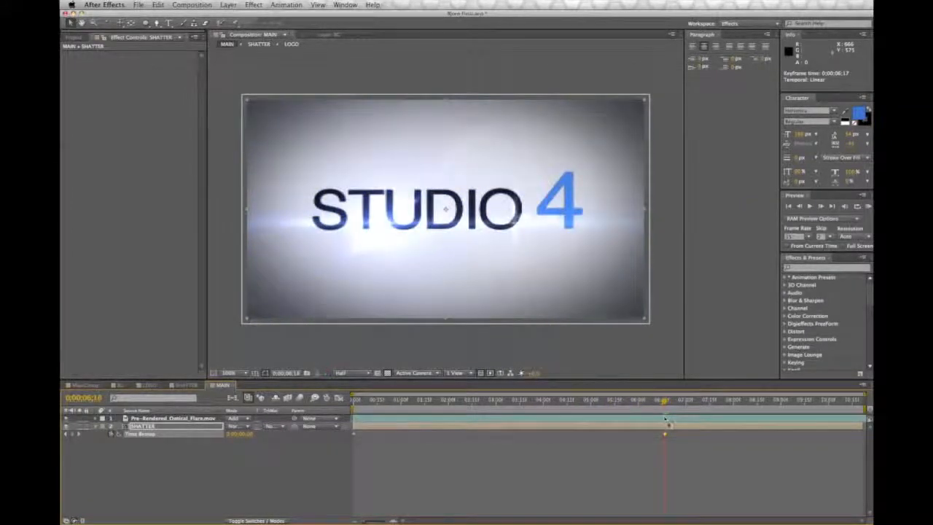
left_click(672, 401)
left_click_drag(671, 401, 665, 406)
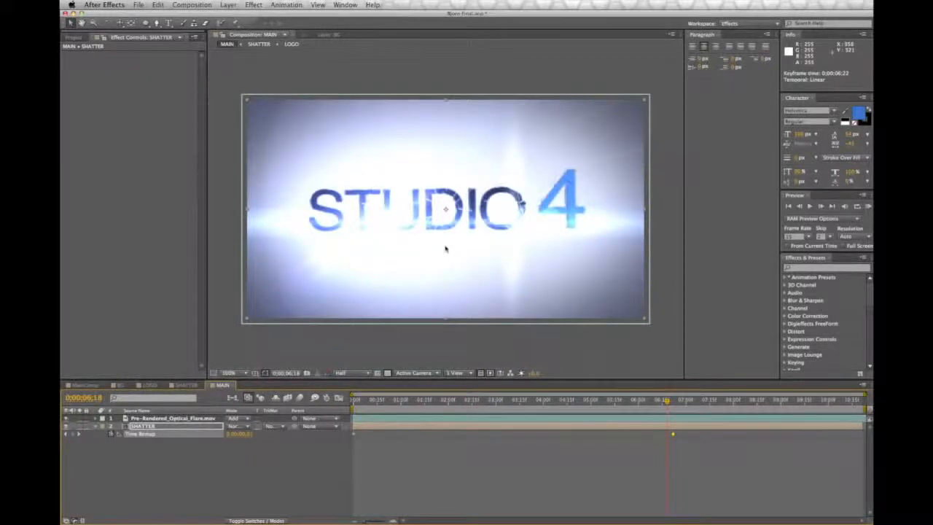
key("period")
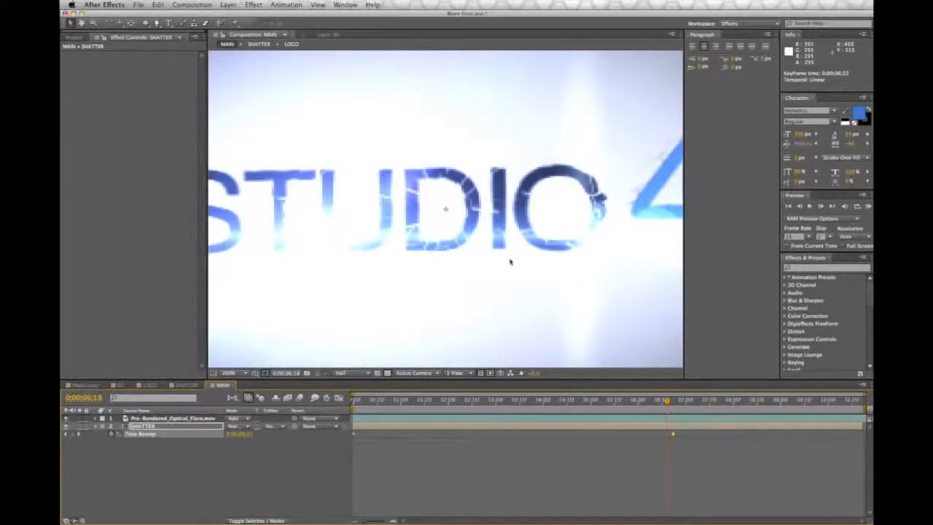
key("comma")
key("space")
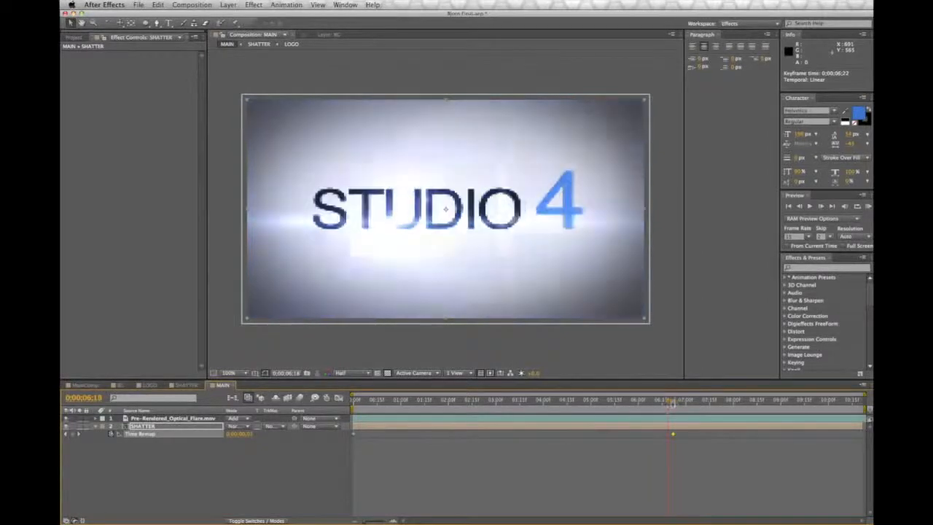
left_click_drag(715, 400, 353, 400)
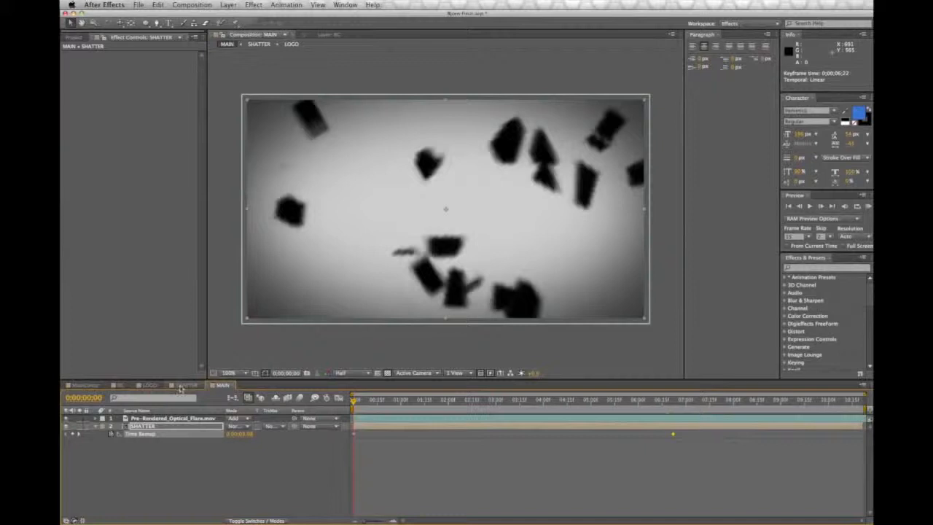
Increase the Shatter effect's Force 1 Strength on LOGO in the SHATTER composition, and scrub through MAIN to check the reveal.
left_click(182, 385)
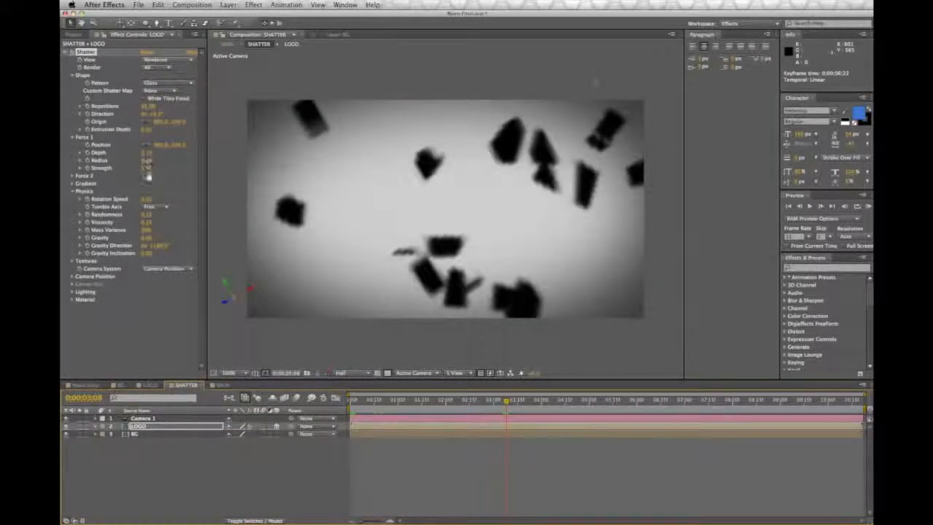
left_click_drag(148, 170, 164, 170)
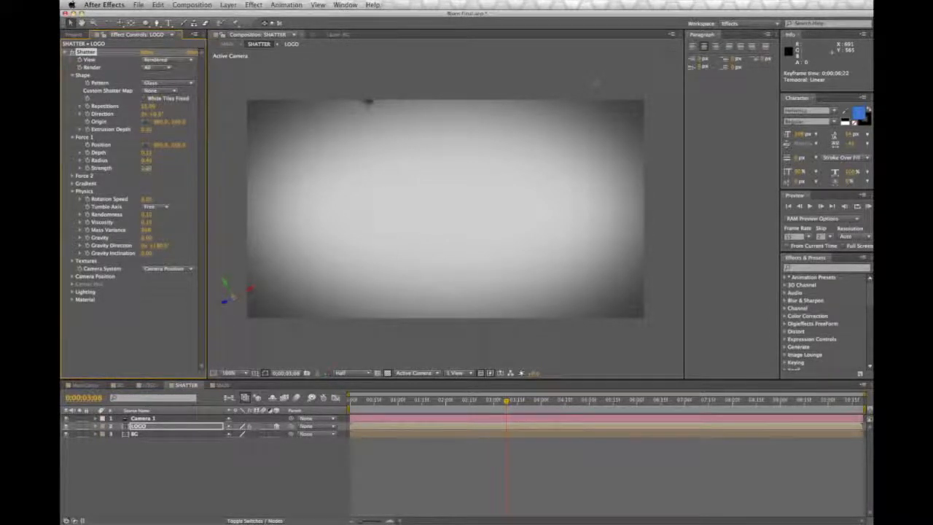
left_click(220, 384)
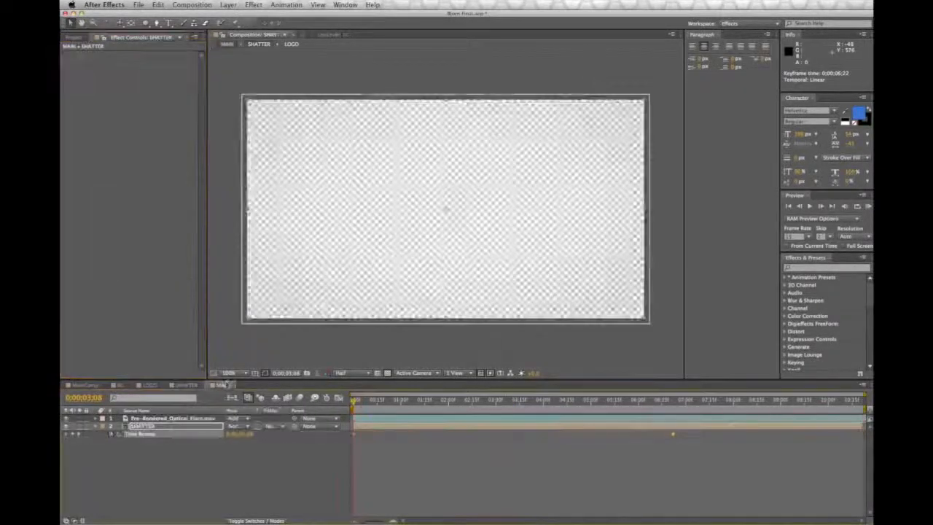
left_click_drag(662, 402, 376, 402)
key("space")
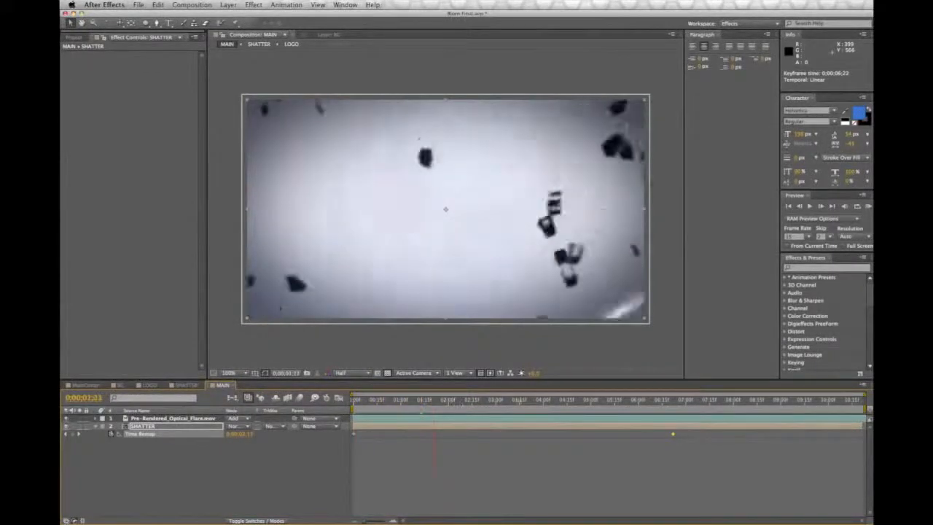
left_click_drag(634, 417, 687, 423)
left_click(492, 348)
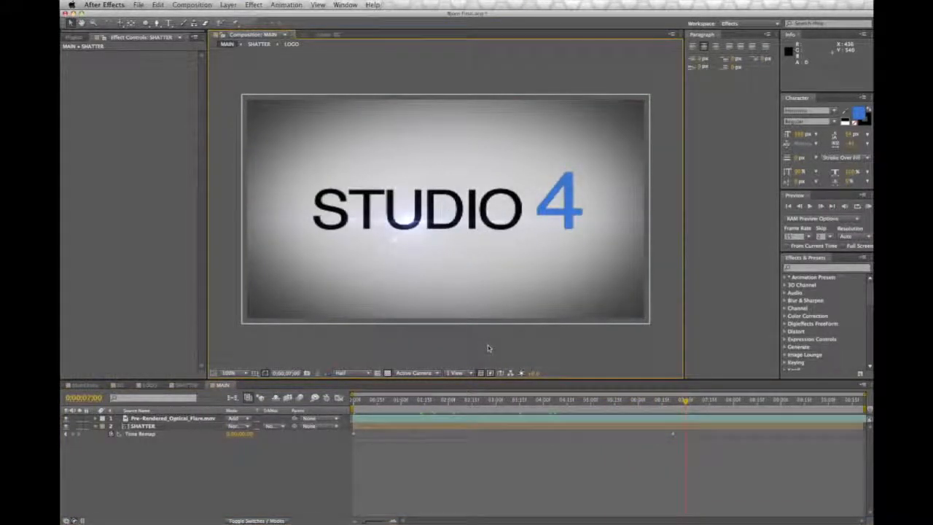
Add a new black solid to MAIN with the default settings and apply the Video Copilot Optical Flares effect to it.
left_click(392, 402)
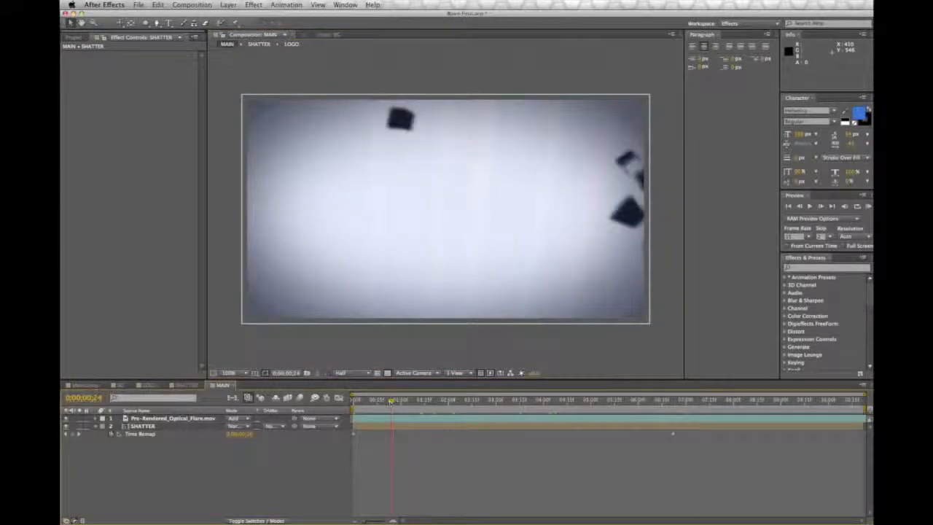
left_click(228, 4)
mouse_move(244, 16)
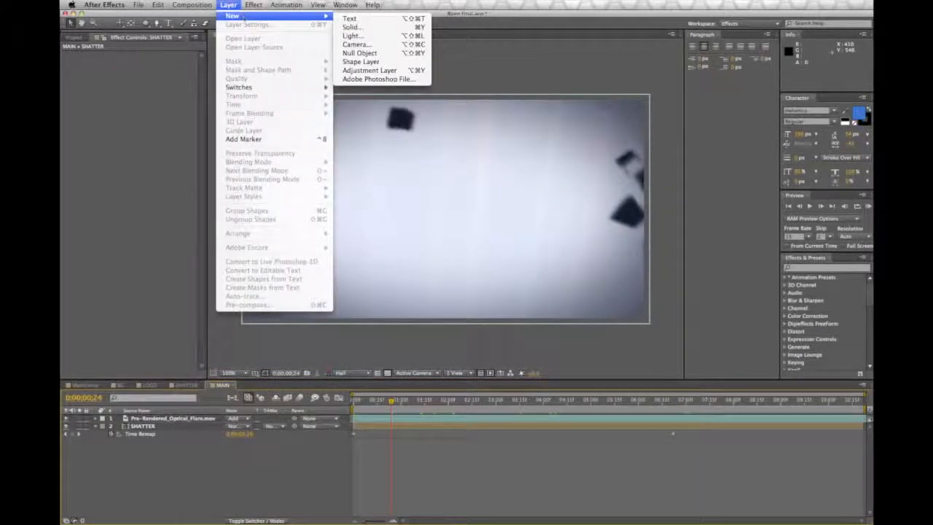
left_click(344, 26)
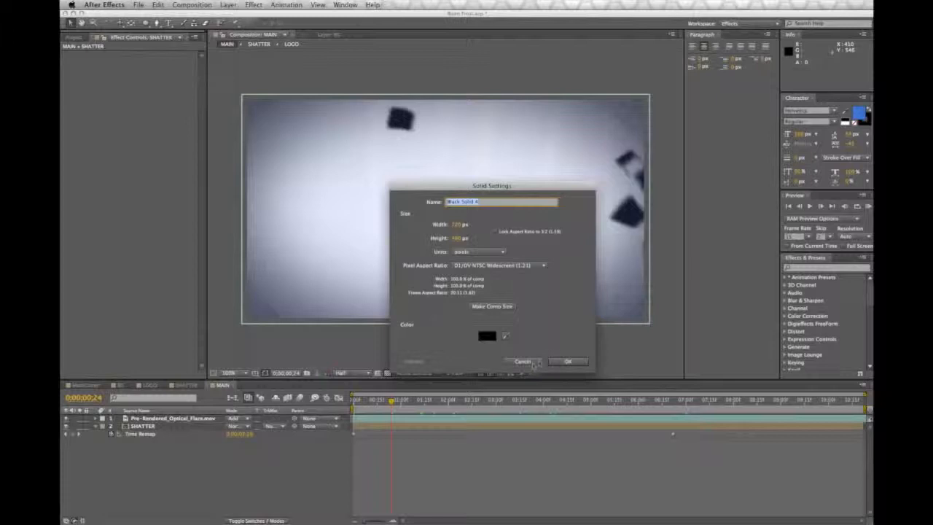
left_click(565, 360)
left_click(230, 5)
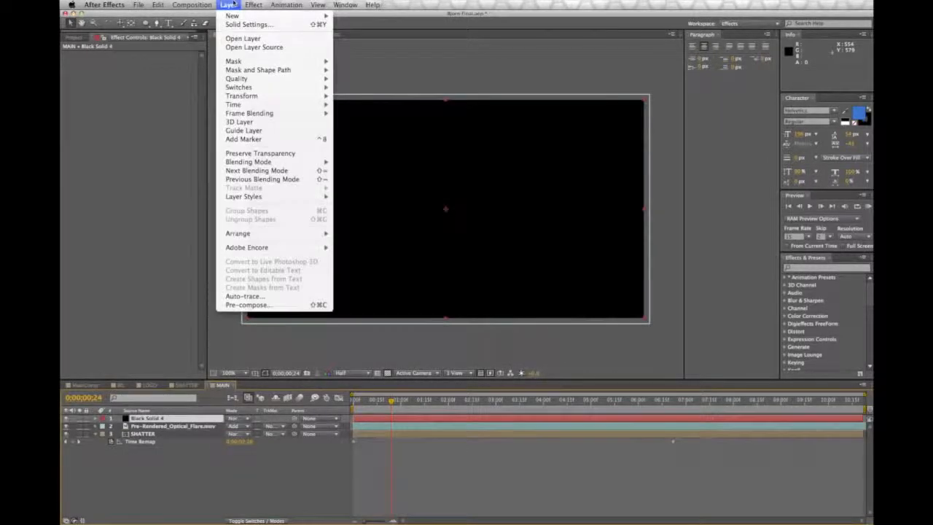
mouse_move(291, 384)
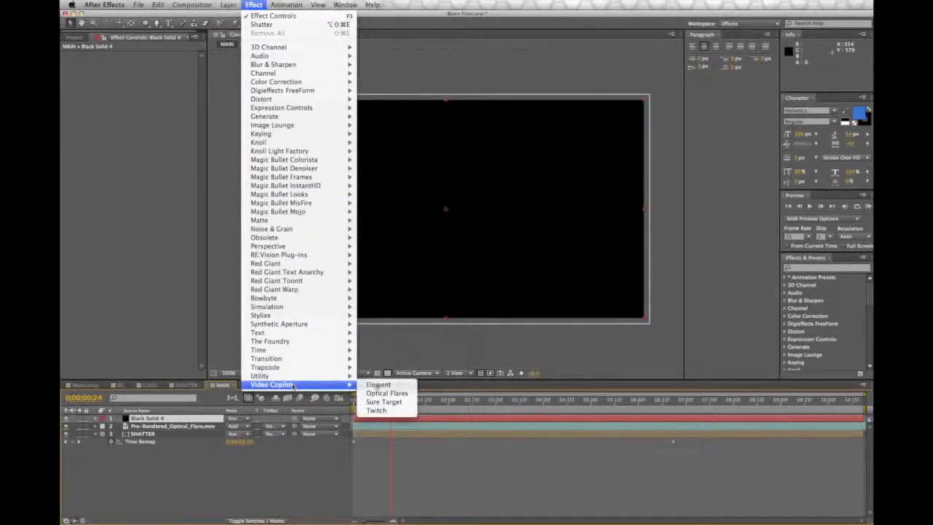
left_click(386, 392)
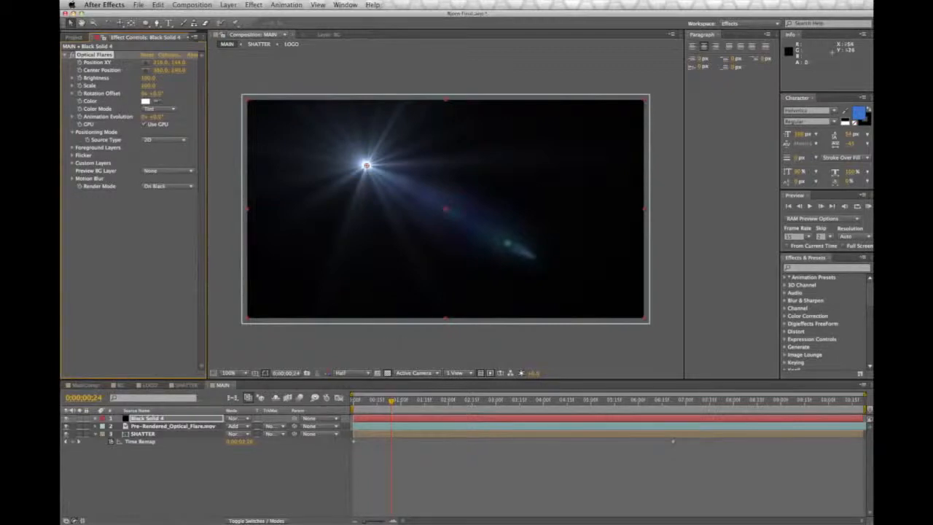
Load the Beam preset from the Light lens flares, set its Sparkle brightness to 29.5 and scale to 234.5, and apply the flare.
left_click(172, 57)
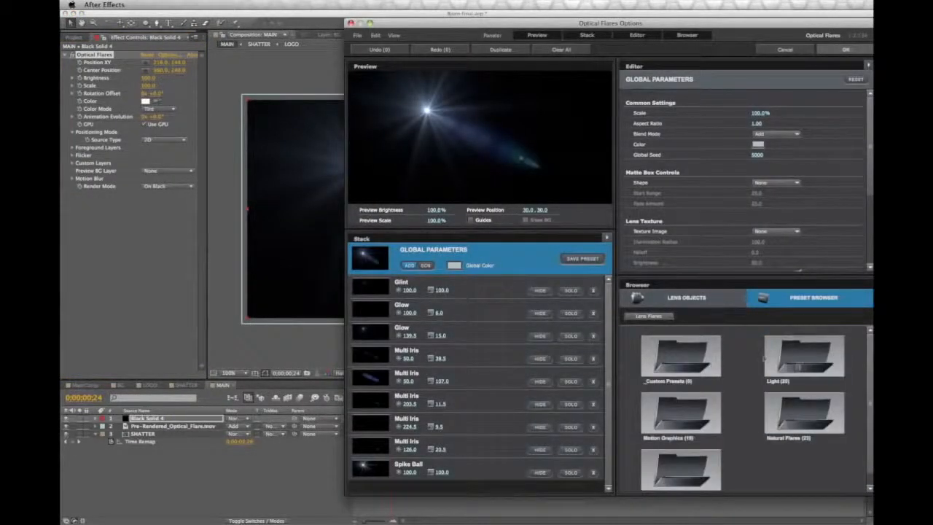
left_click(696, 412)
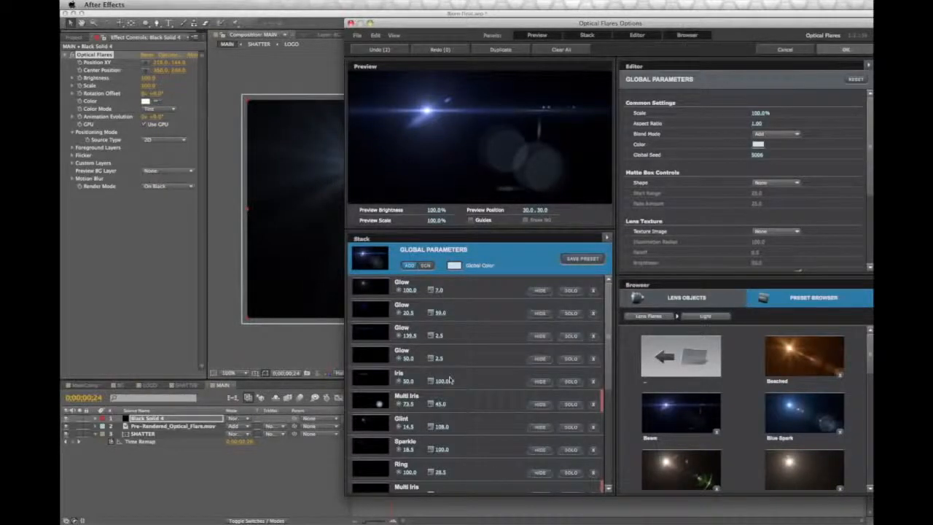
scroll(446, 408, "down", 3)
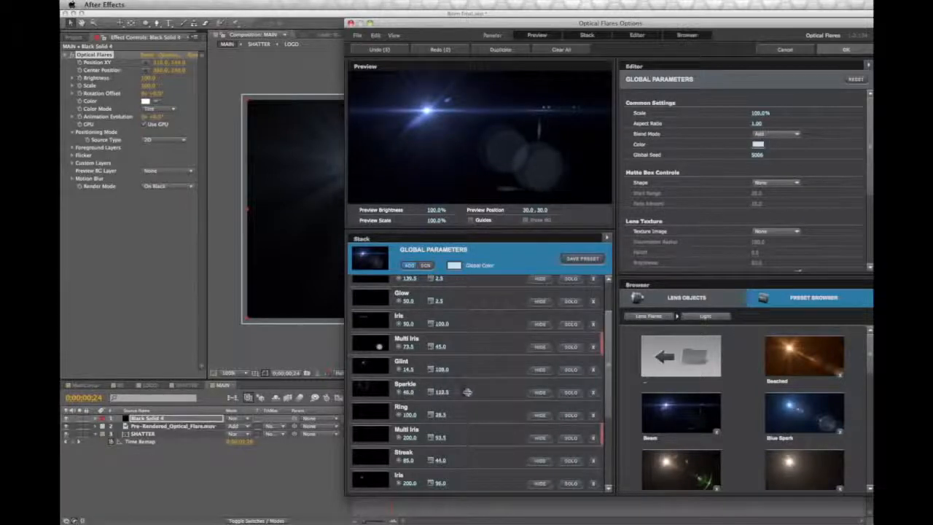
left_click_drag(558, 392, 566, 392)
left_click_drag(427, 395, 430, 394)
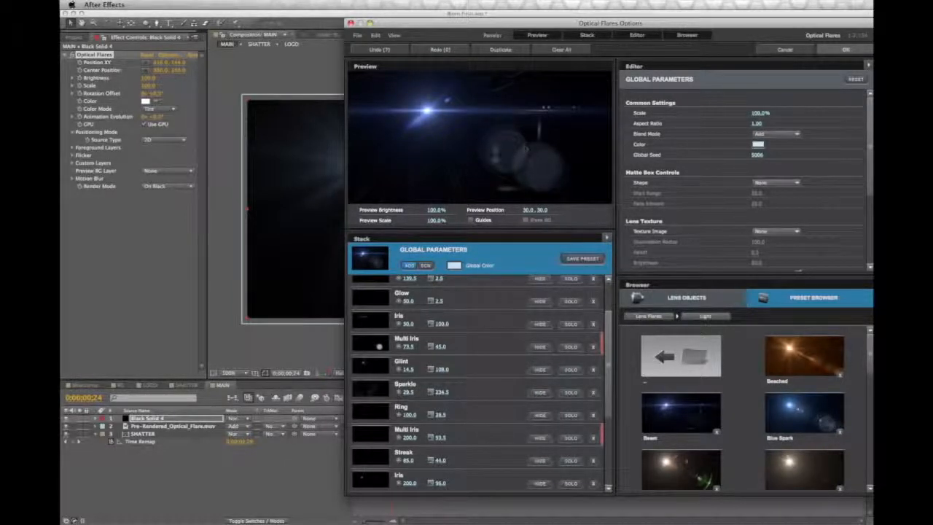
left_click(846, 50)
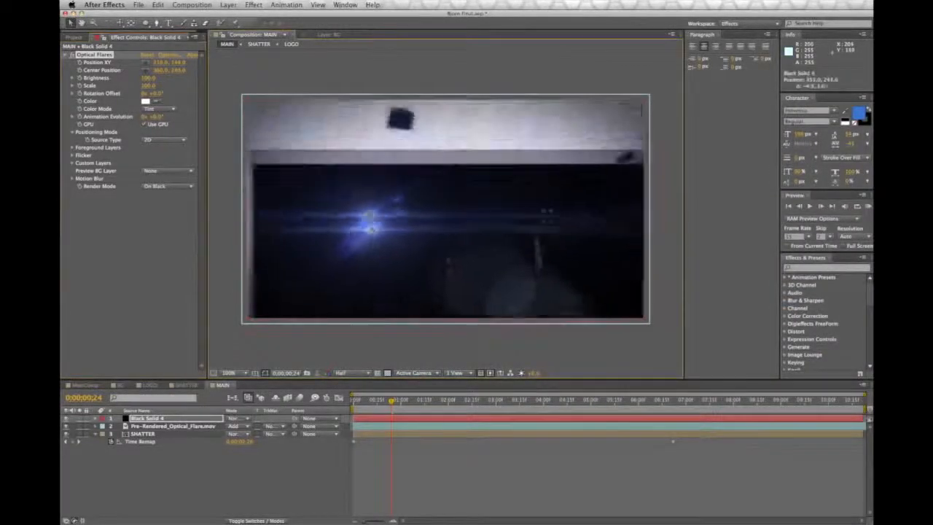
Reposition the optical flare and its center point in the frame, and try different brightness levels, finishing with a dimmer flare.
left_click_drag(367, 164, 441, 320)
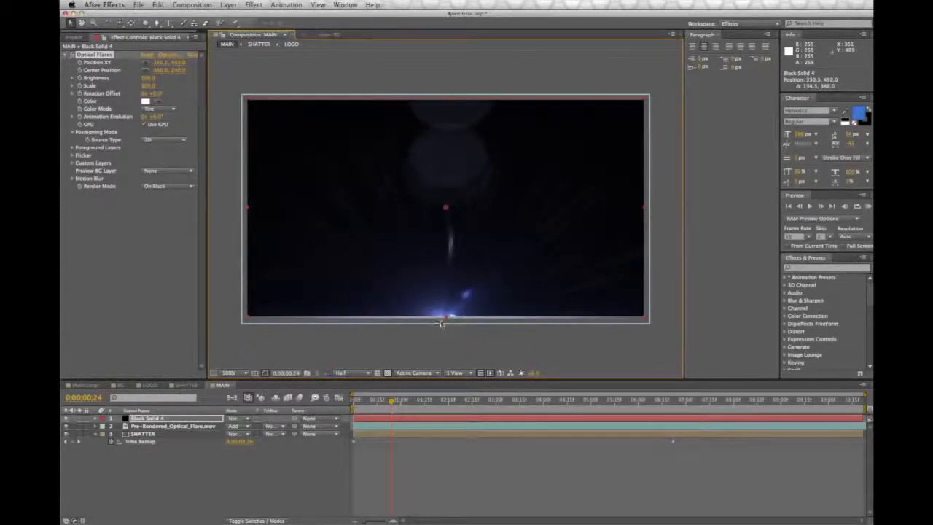
left_click_drag(444, 207, 450, 263)
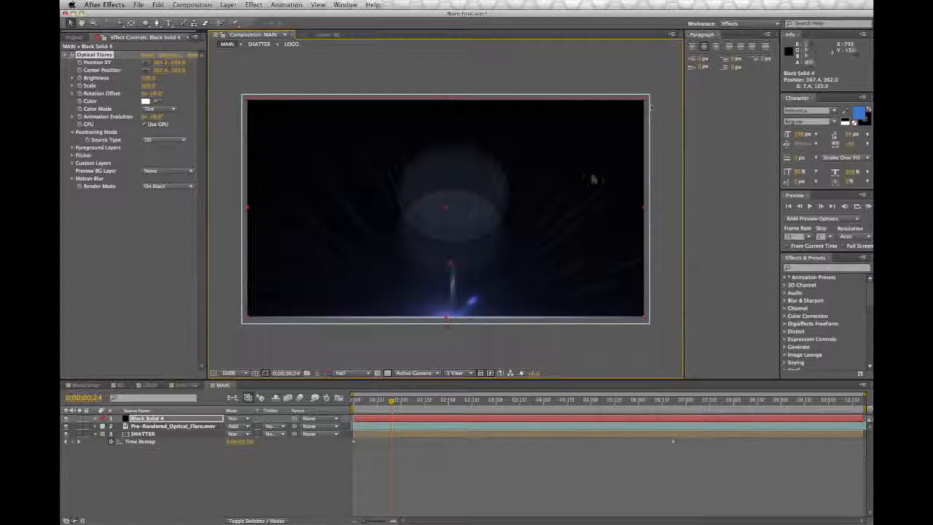
left_click_drag(444, 321, 394, 217)
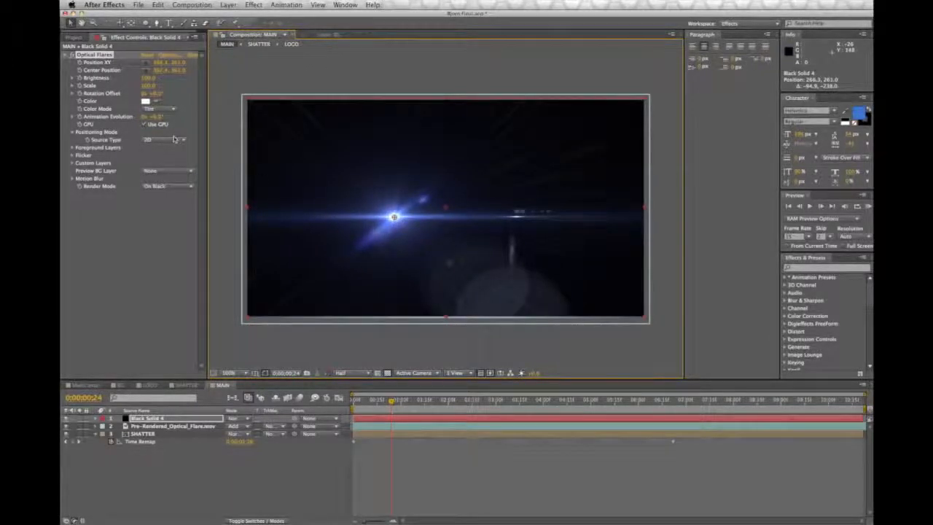
left_click_drag(148, 78, 166, 77)
left_click_drag(394, 217, 420, 219)
left_click_drag(149, 78, 128, 80)
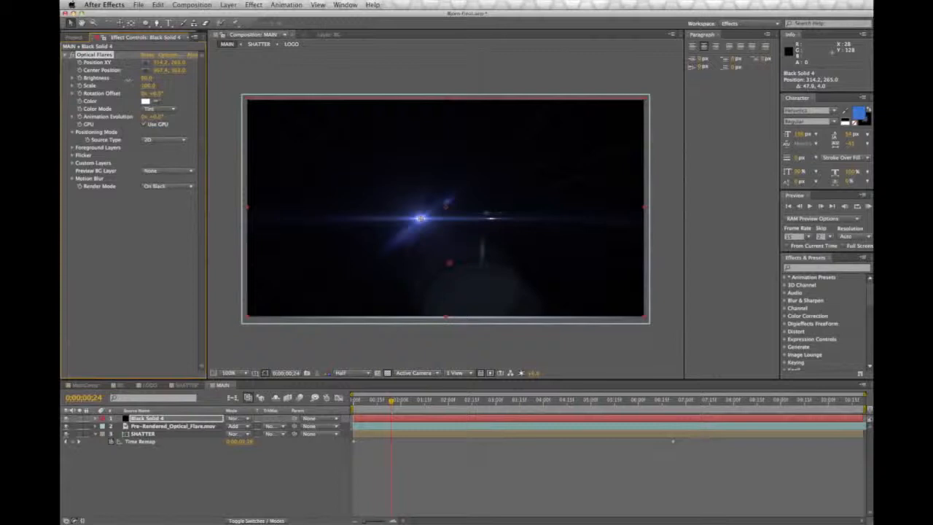
mouse_move(427, 220)
left_mouse_down()
mouse_move(520, 214)
mouse_move(411, 214)
left_mouse_up()
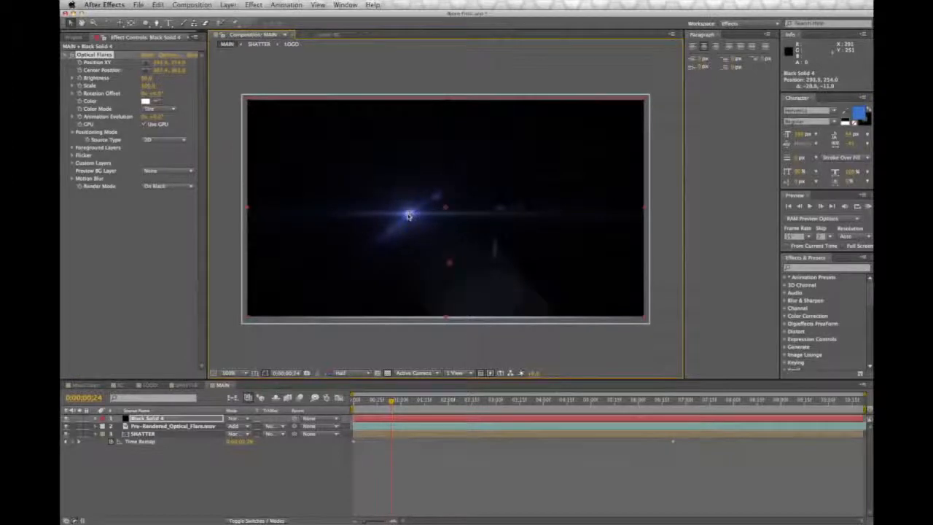
Delete the Optical Flares effect and the black solid from MAIN, and scrub through the remaining animation.
left_click(92, 56)
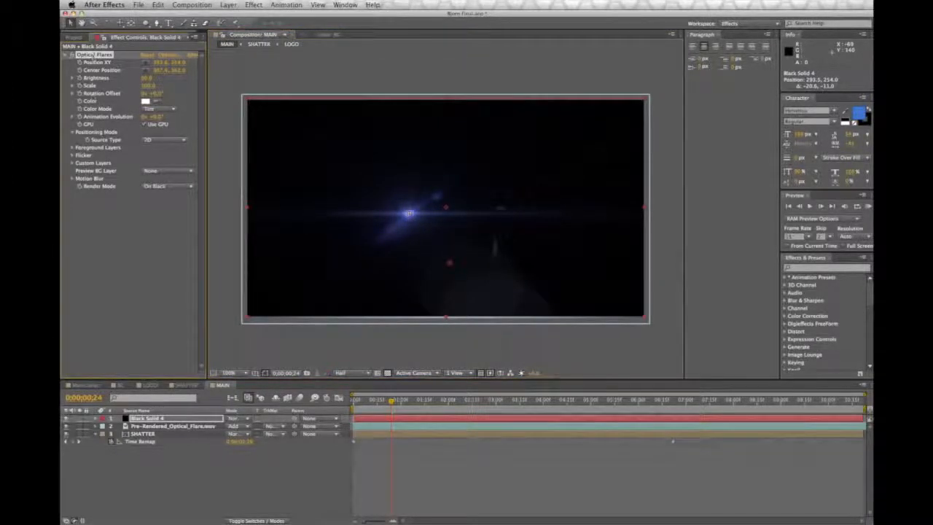
key("Delete")
left_click(144, 418)
key("Delete")
left_click_drag(394, 402, 692, 428)
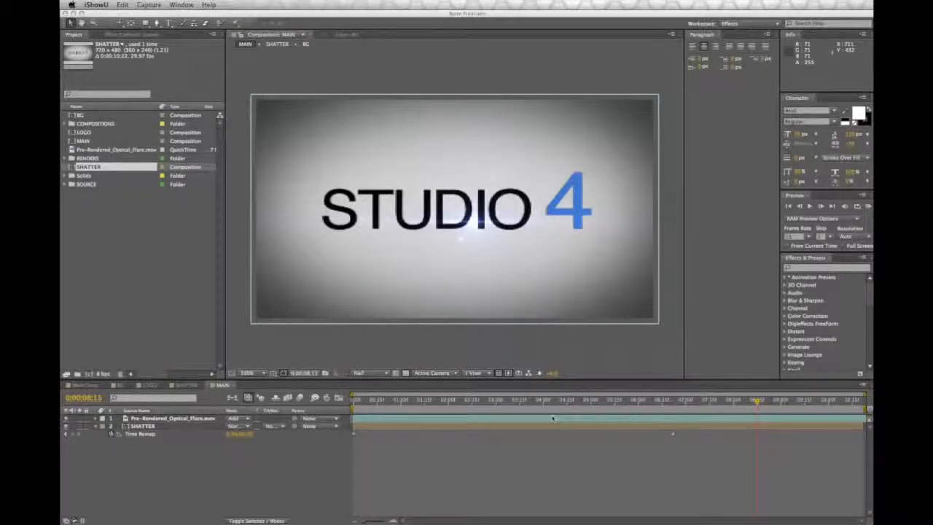
Set the MAIN viewer resolution to Full and collapse the SHATTER layer's properties.
left_click(368, 373)
left_click(368, 396)
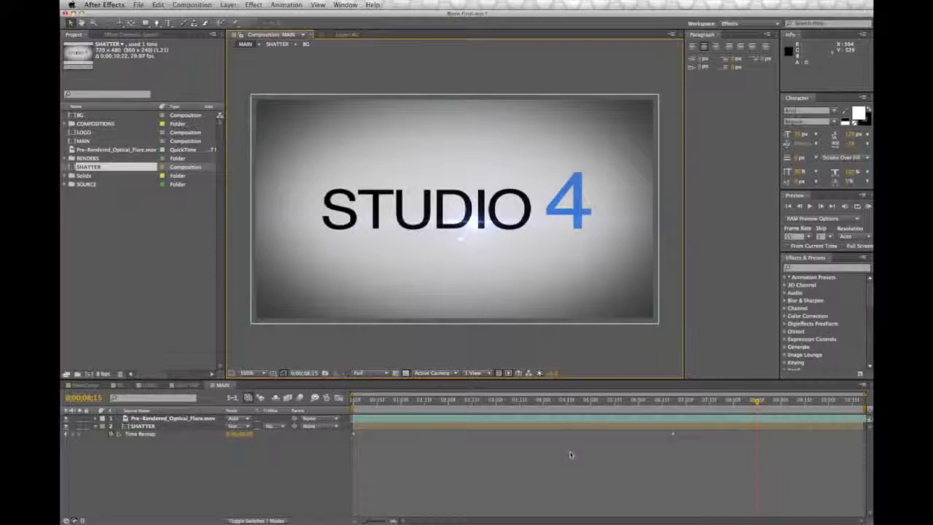
left_click(95, 427)
Open the SHATTER composition and duplicate its LOGO layer.
left_click(188, 386)
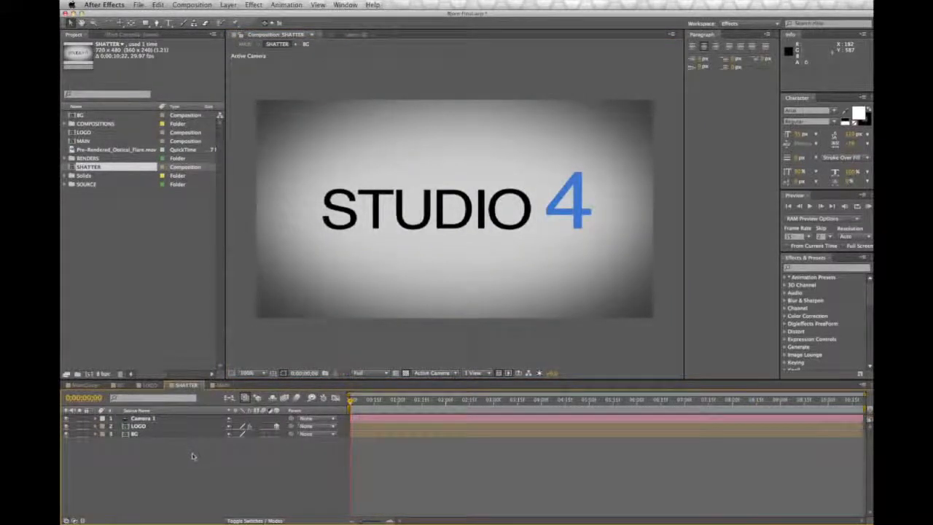
left_click(195, 4)
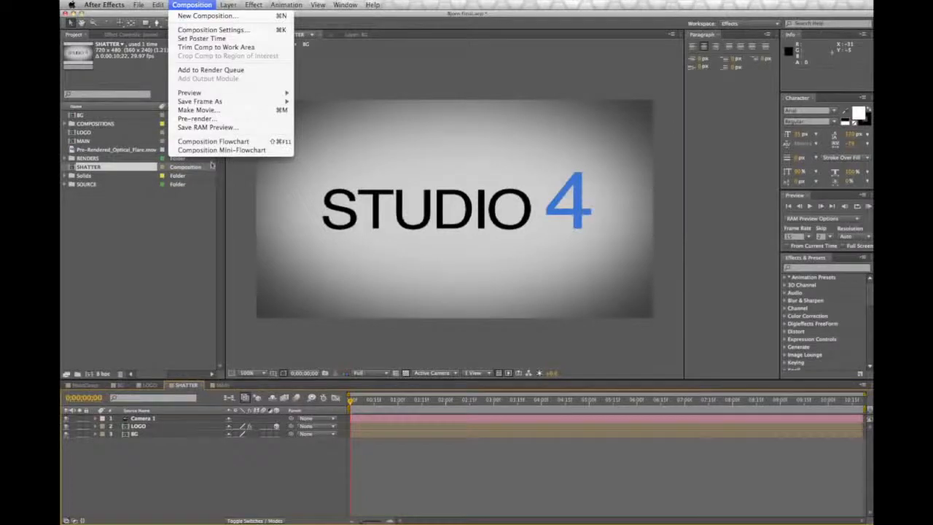
left_click(205, 435)
left_click(147, 427)
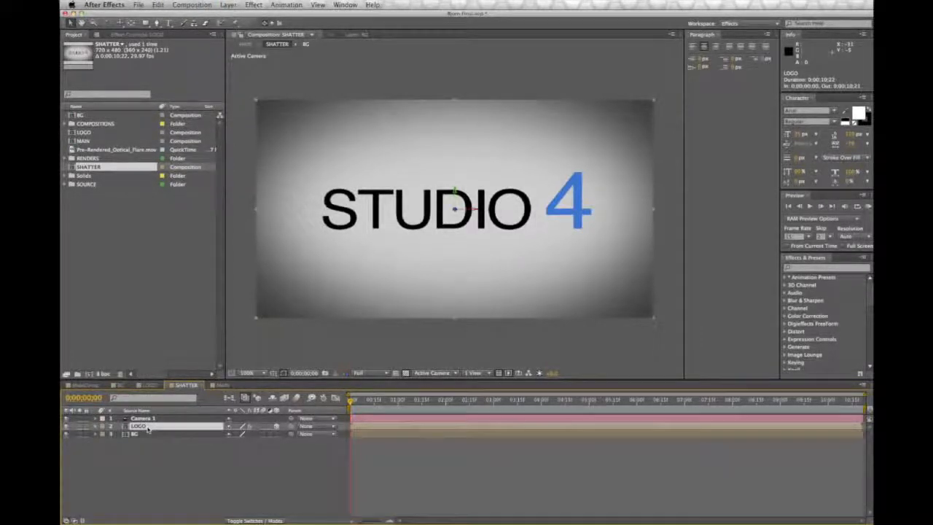
key("super+d")
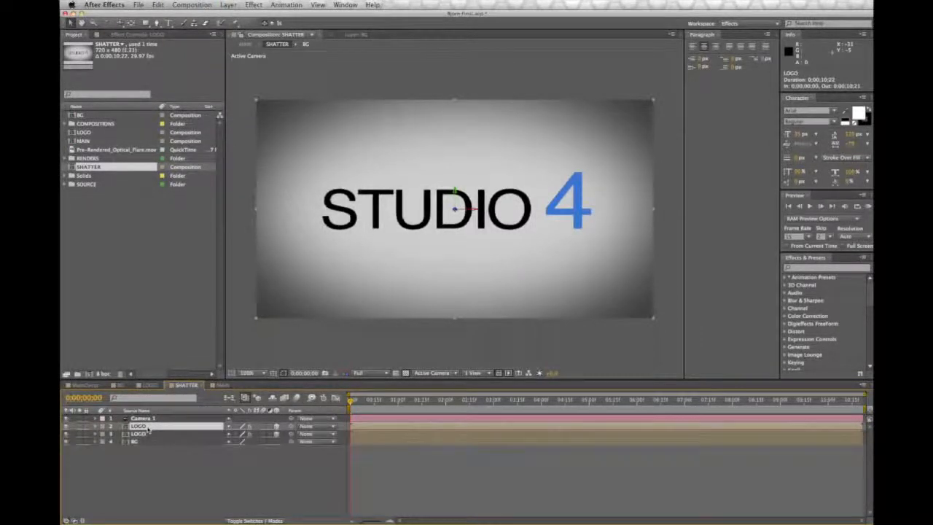
Rename the lower of the two LOGO layers as Shadow.
left_click(146, 435)
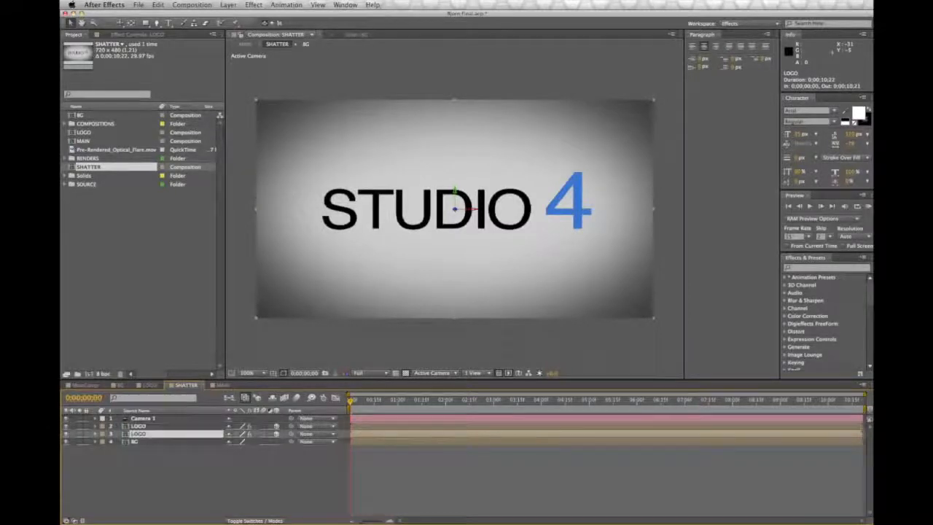
left_click(158, 5)
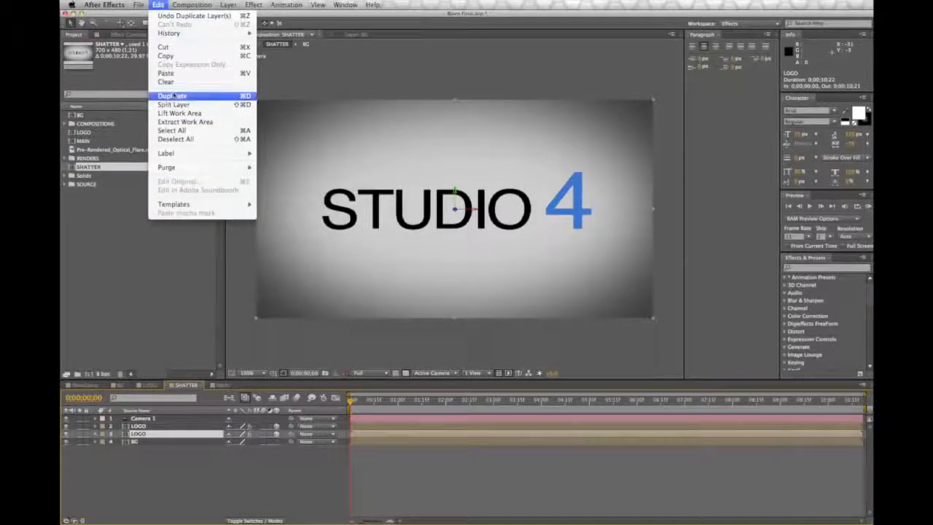
left_click(219, 498)
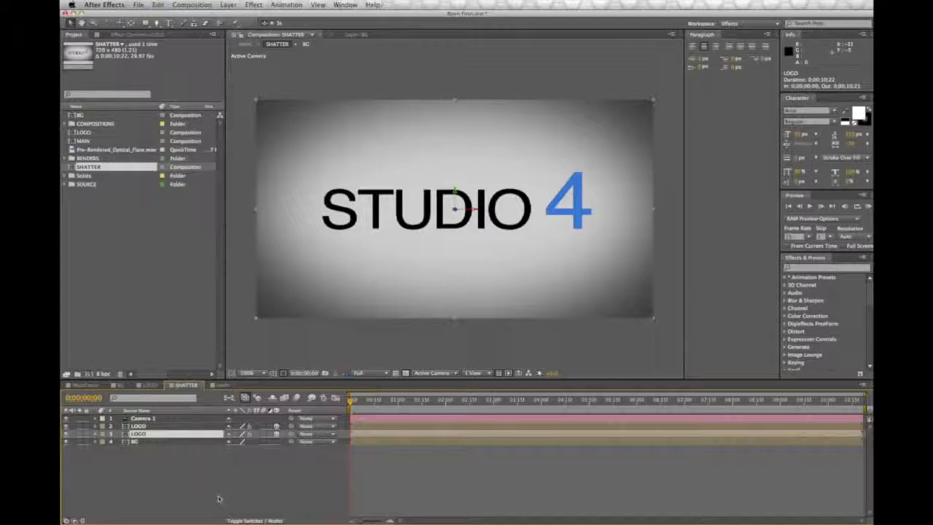
key("Return")
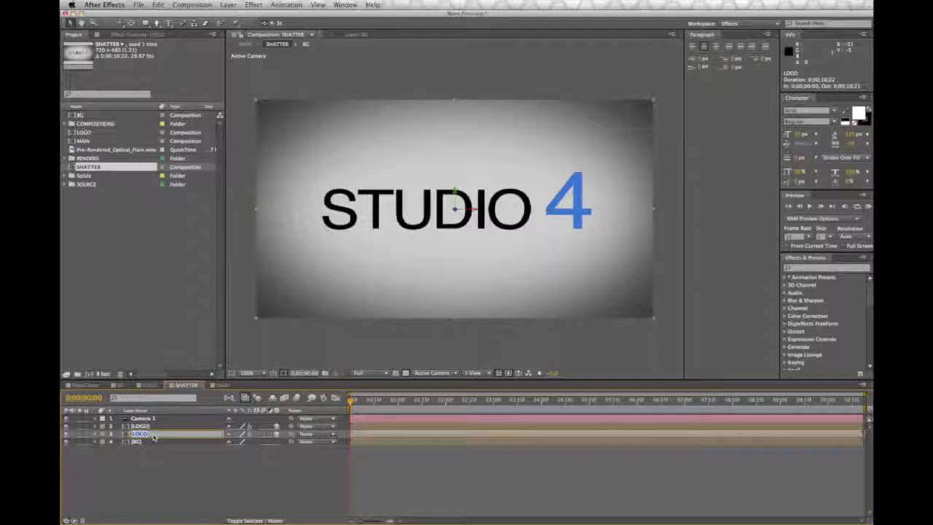
type("Shadow")
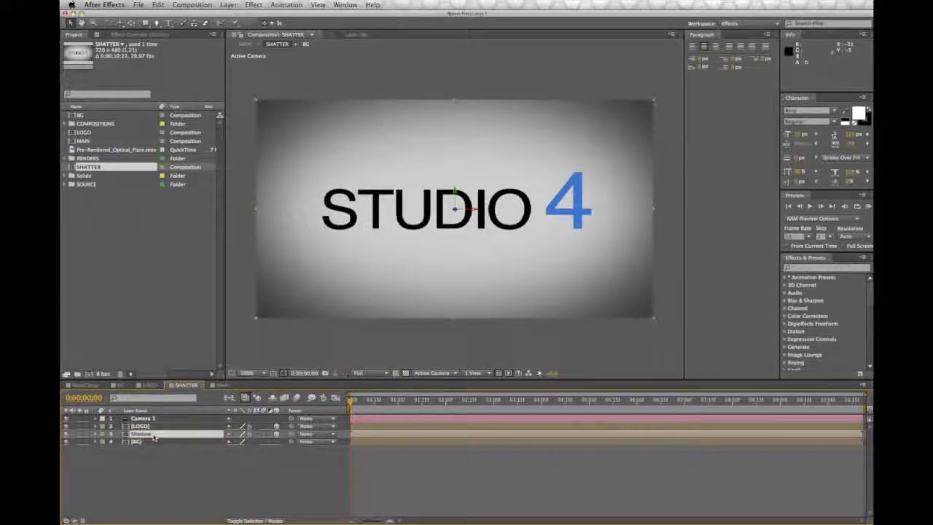
Collapse the Shadow layer's Shatter settings and apply the Tint color correction effect to it.
left_click(131, 34)
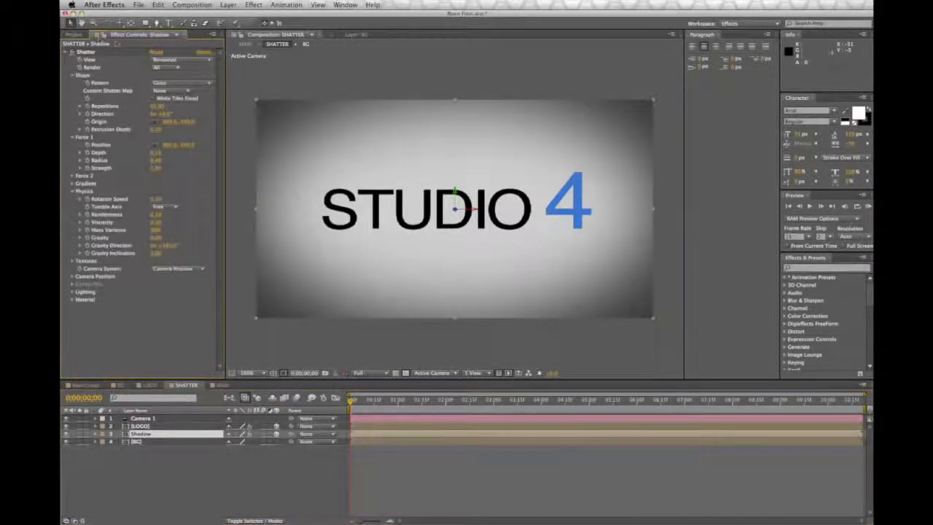
left_click(66, 53)
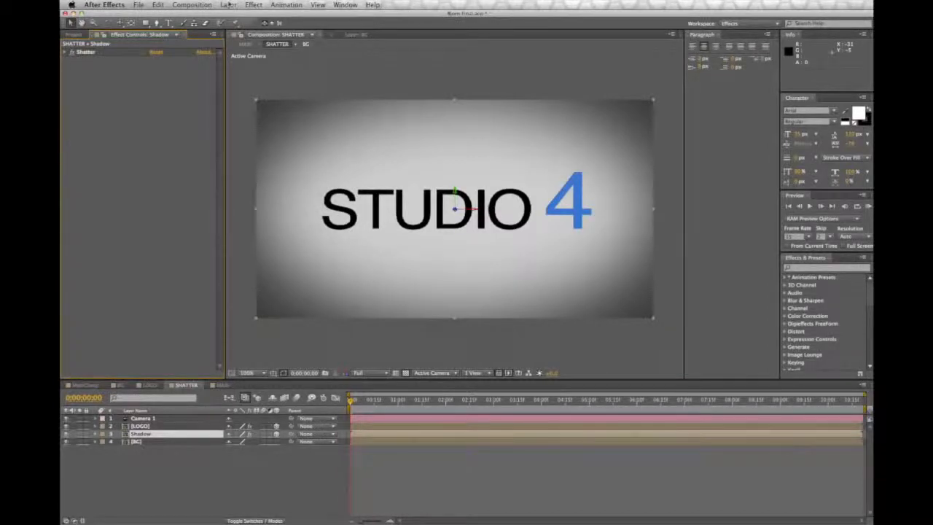
left_click(228, 4)
mouse_move(254, 5)
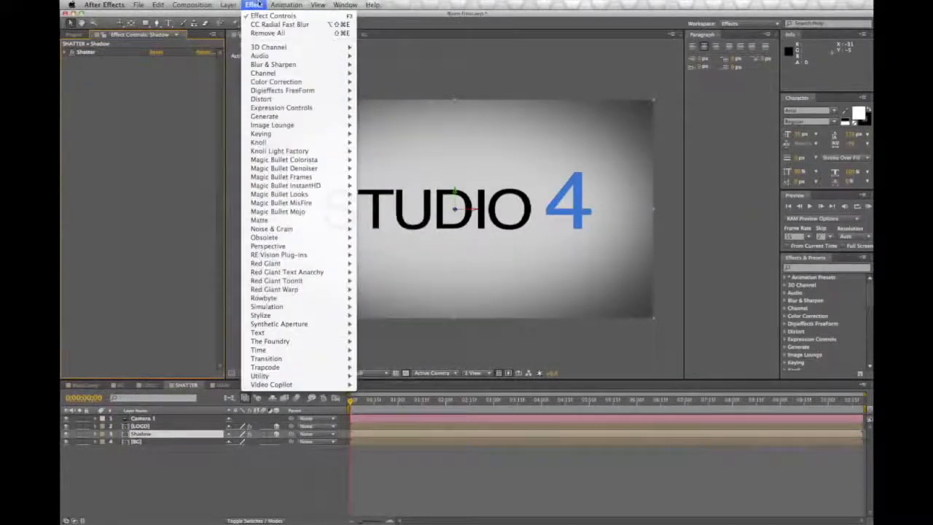
mouse_move(283, 83)
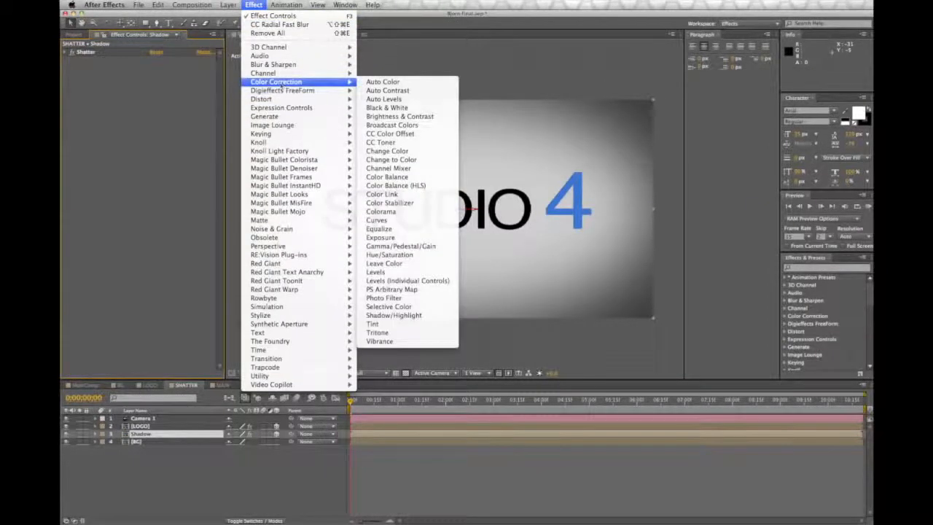
left_click(419, 328)
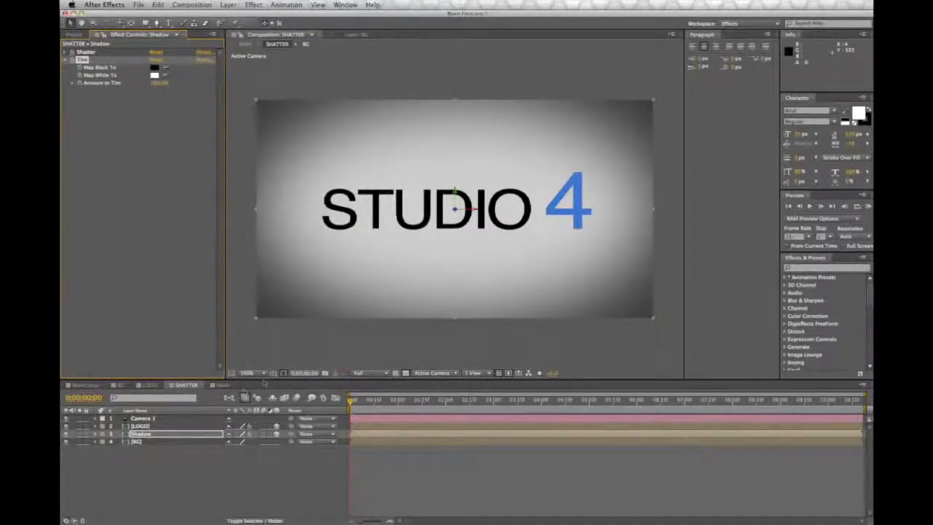
Hide the LOGO layer and set the Shadow layer's Tint to map white to black (000000).
left_click(67, 428)
left_click(67, 426)
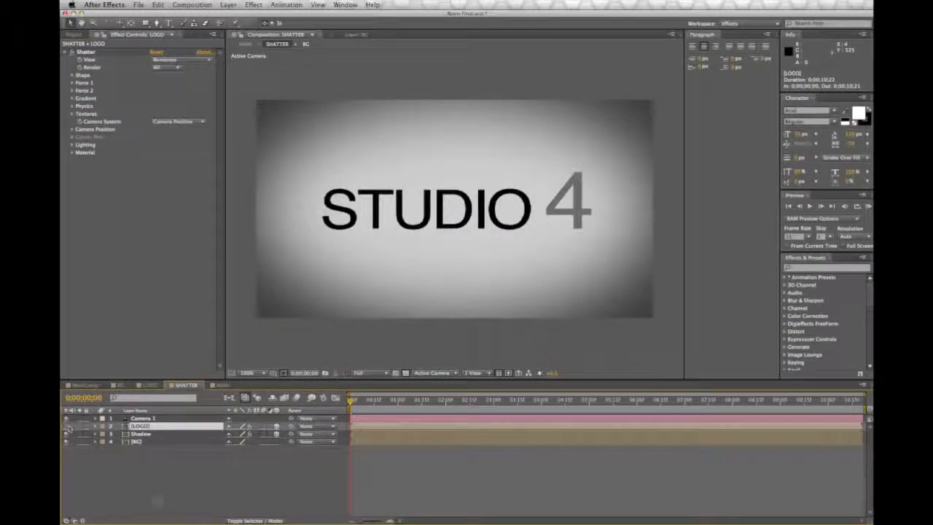
left_click(154, 433)
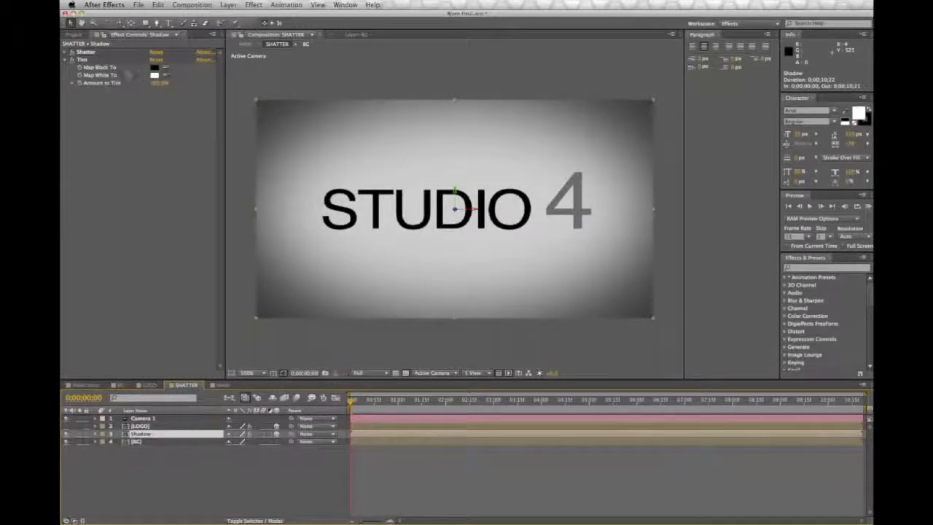
left_click(154, 75)
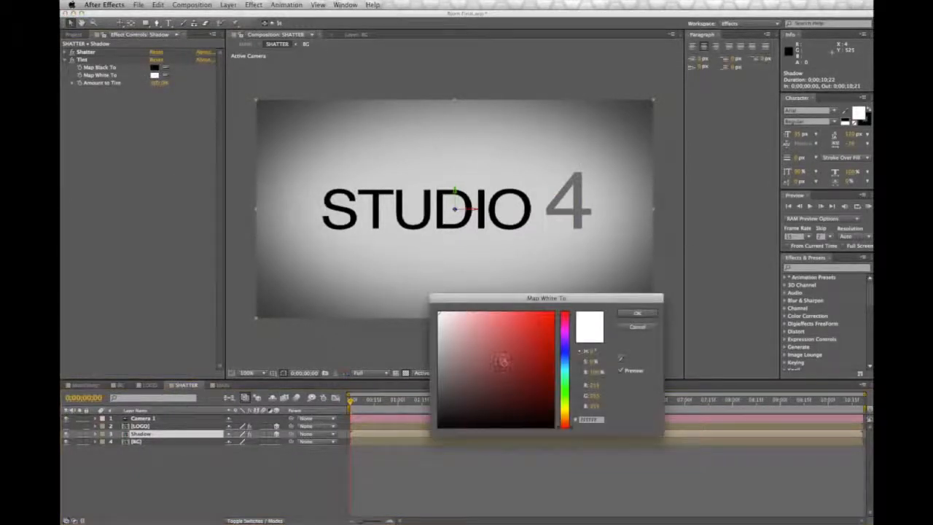
left_click_drag(438, 312, 438, 427)
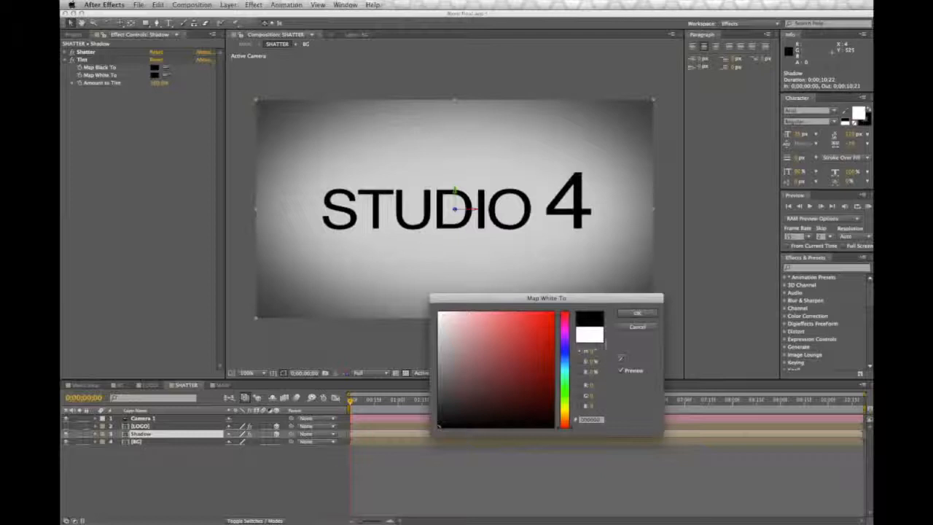
left_click(634, 312)
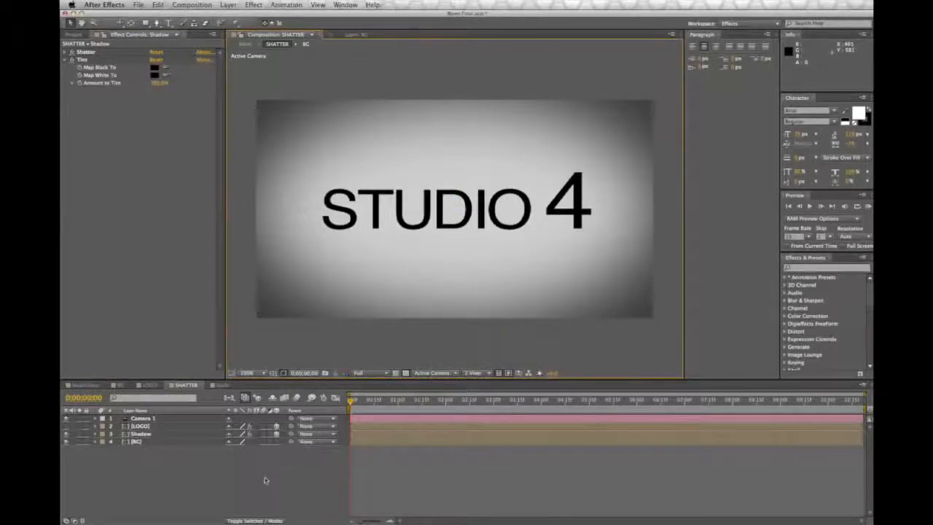
Show the LOGO layer again and apply CC Radial Fast Blur to the Shadow layer with an amount of 45.
left_click(124, 435)
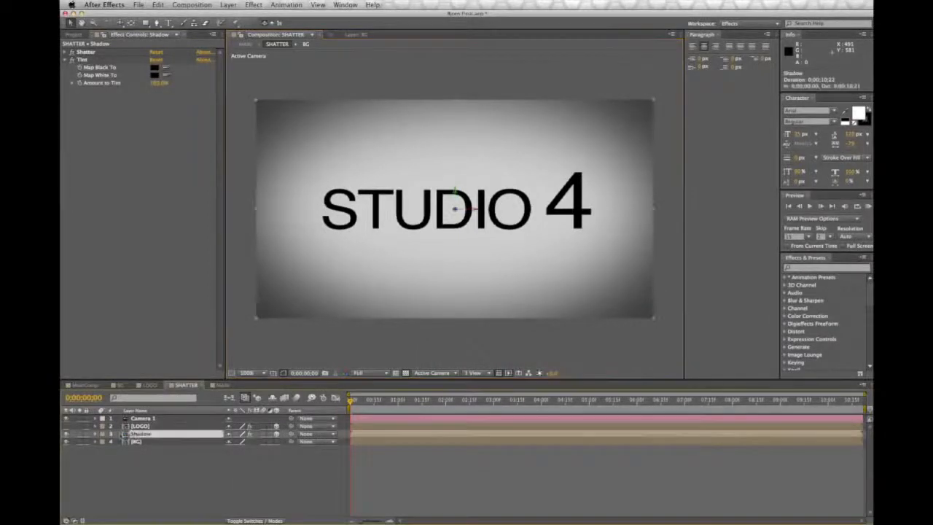
left_click(66, 433)
left_click(253, 5)
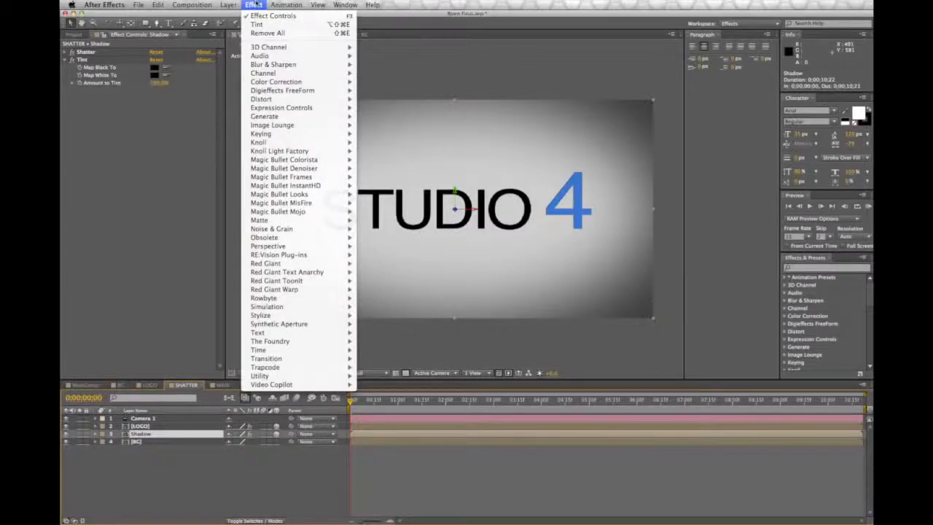
mouse_move(273, 64)
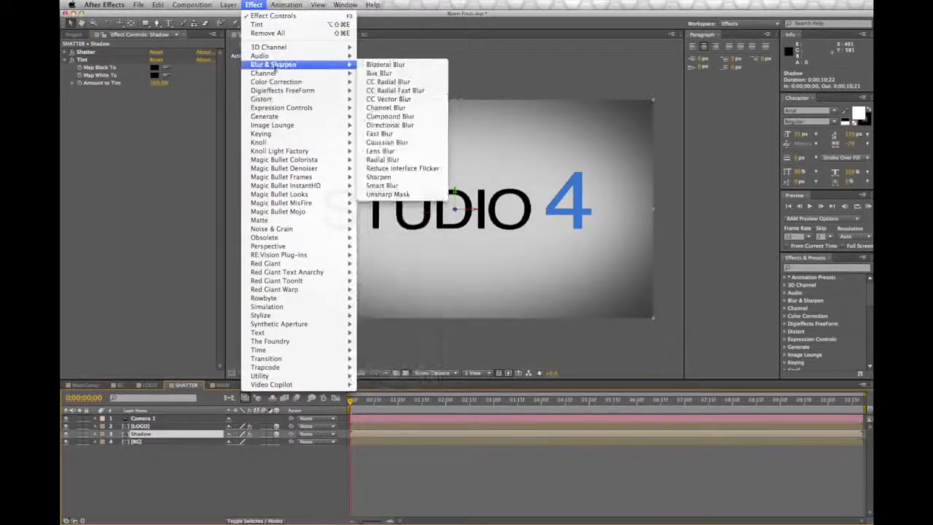
left_click(393, 91)
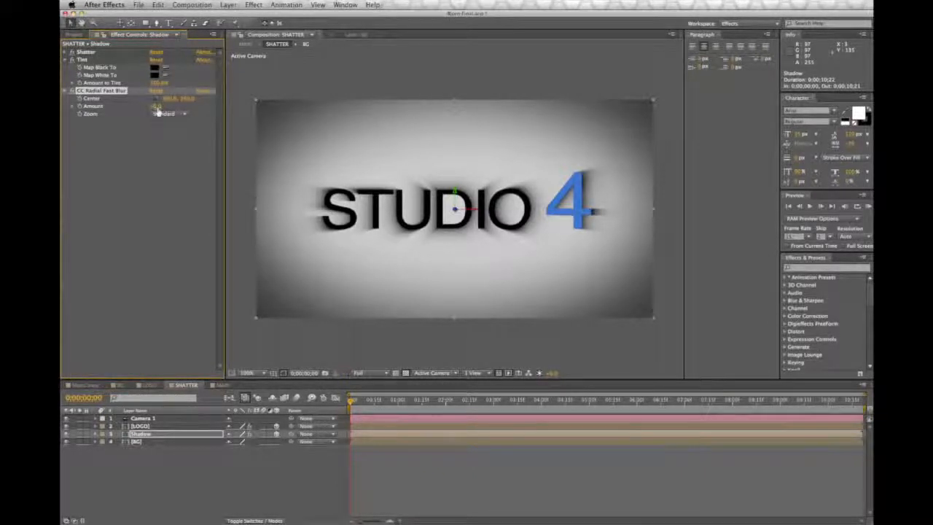
left_click_drag(157, 109, 183, 112)
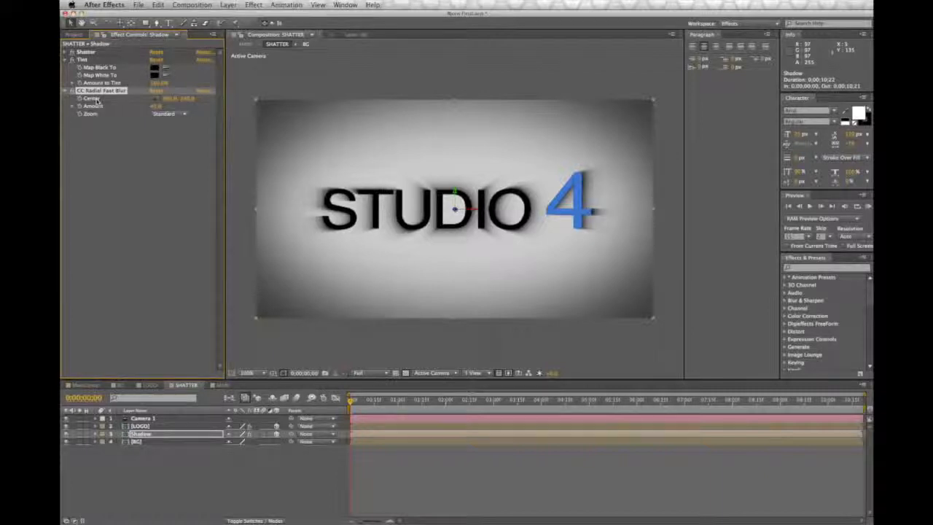
Place the Shadow layer's radial blur center above the middle of the logo, at about 356, 142.
left_click(154, 99)
left_click(462, 168)
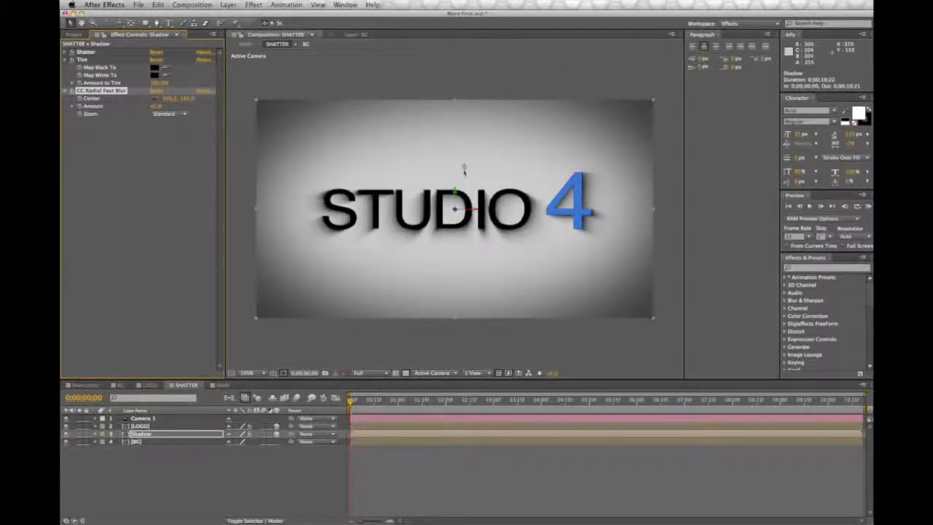
left_click_drag(461, 167, 452, 167)
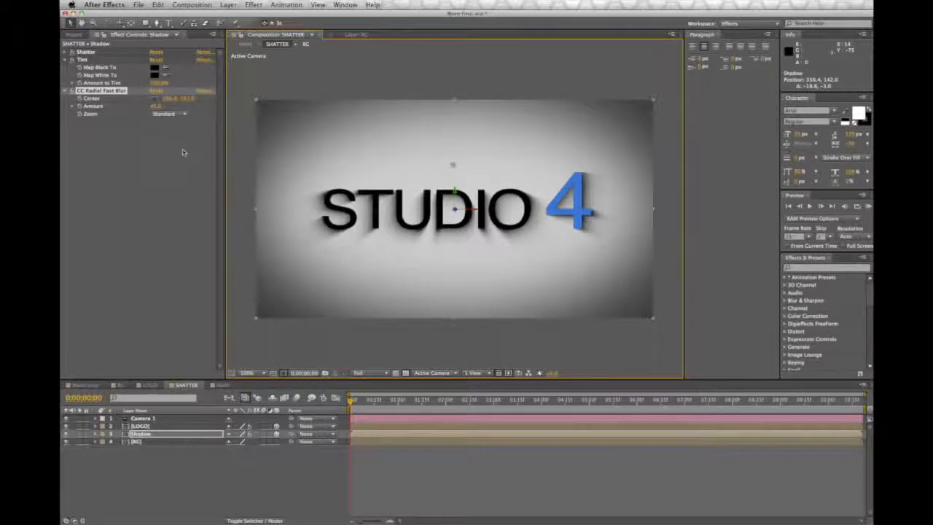
Duplicate the Shadow layer and lower the copy's CC Radial Fast Blur amount for a short, tight shadow around the letters.
left_click(153, 435)
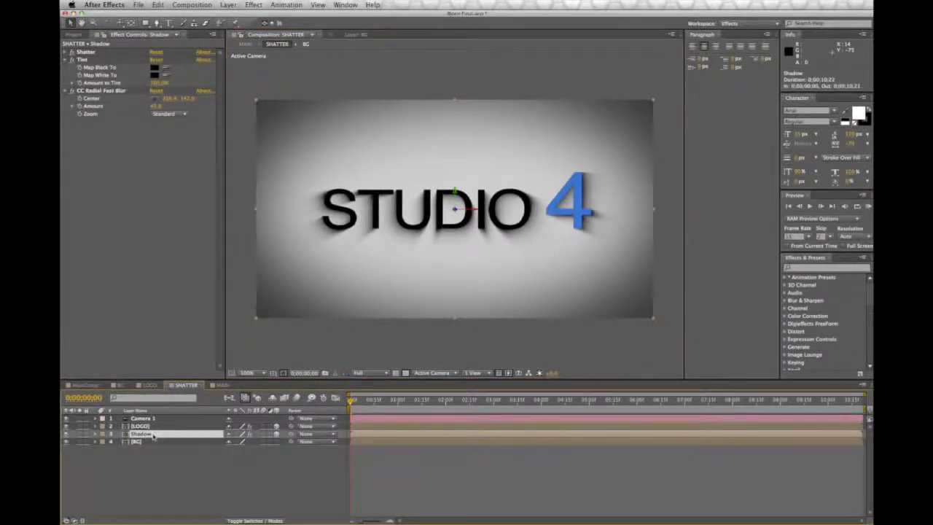
key("ctrl+d")
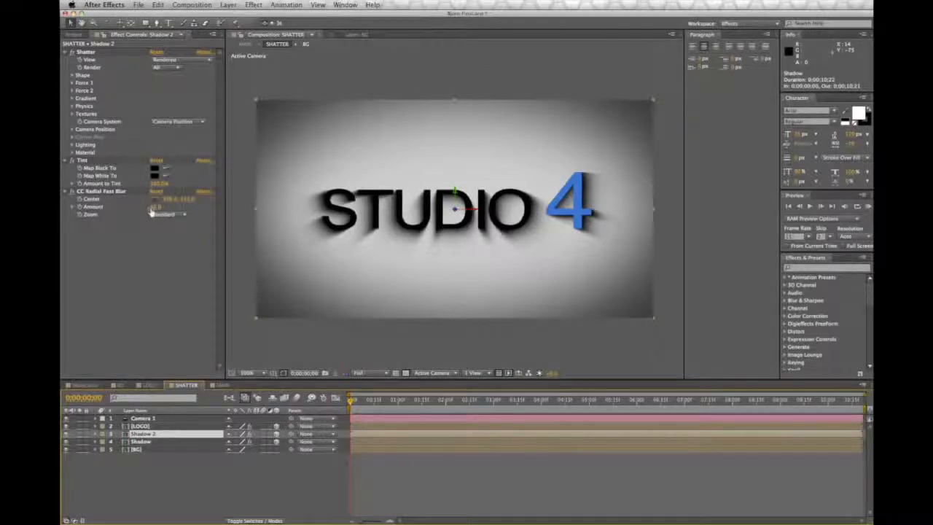
left_click_drag(155, 208, 137, 213)
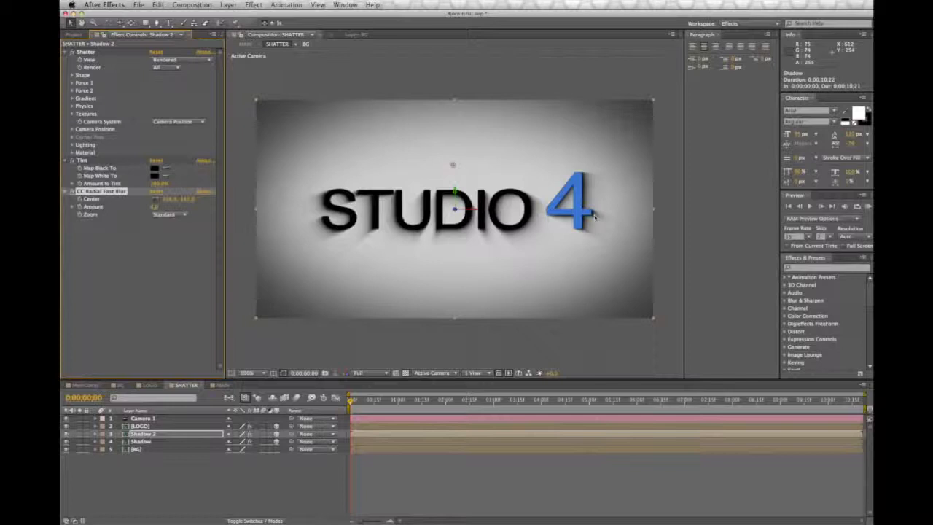
scroll(594, 216, "up", 1)
left_click_drag(596, 215, 381, 227)
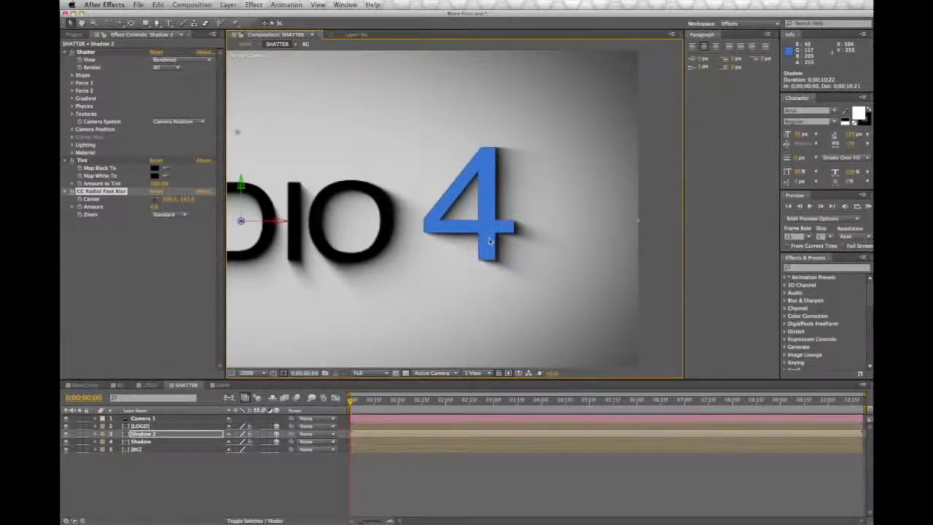
left_click_drag(157, 212, 155, 208)
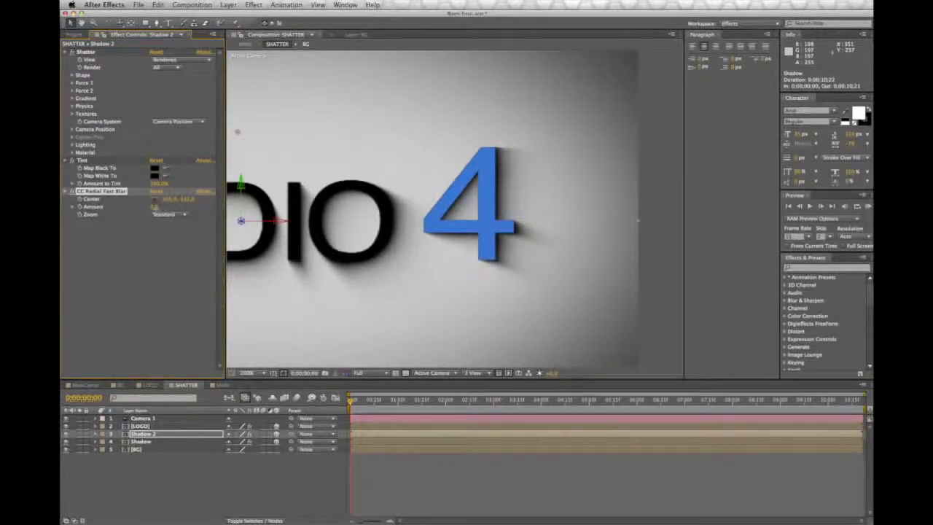
left_click_drag(324, 261, 512, 217)
key("slash")
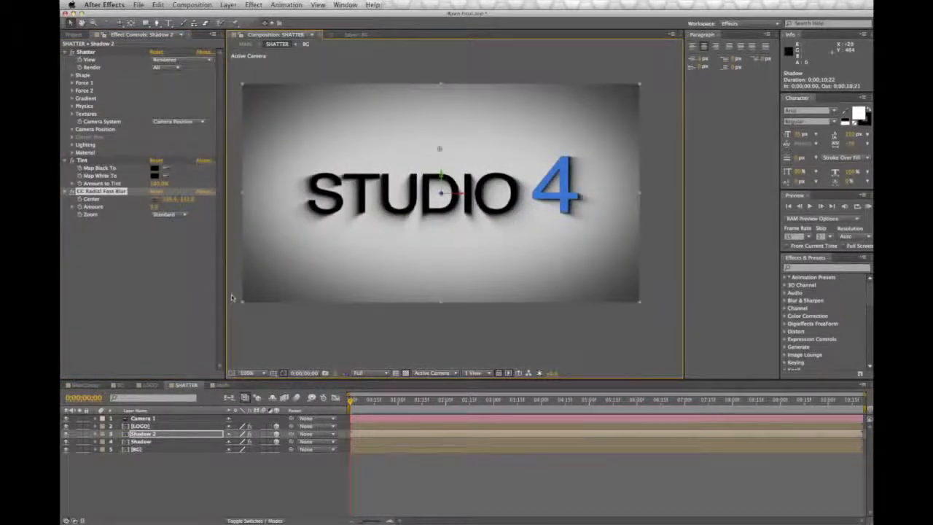
Fine-tune the CC Radial Fast Blur amount on the original Shadow layer and return to the MAIN composition.
left_click(164, 442)
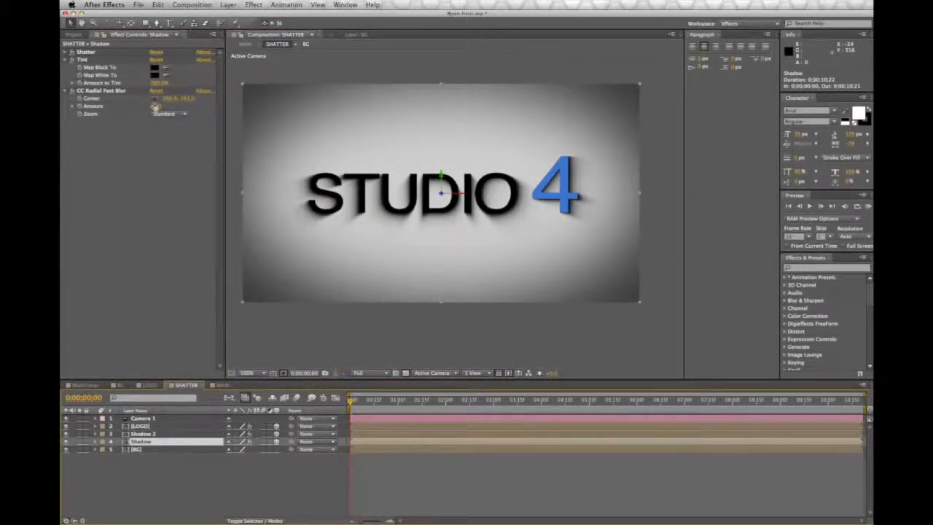
left_click(101, 91)
left_click_drag(161, 107, 154, 108)
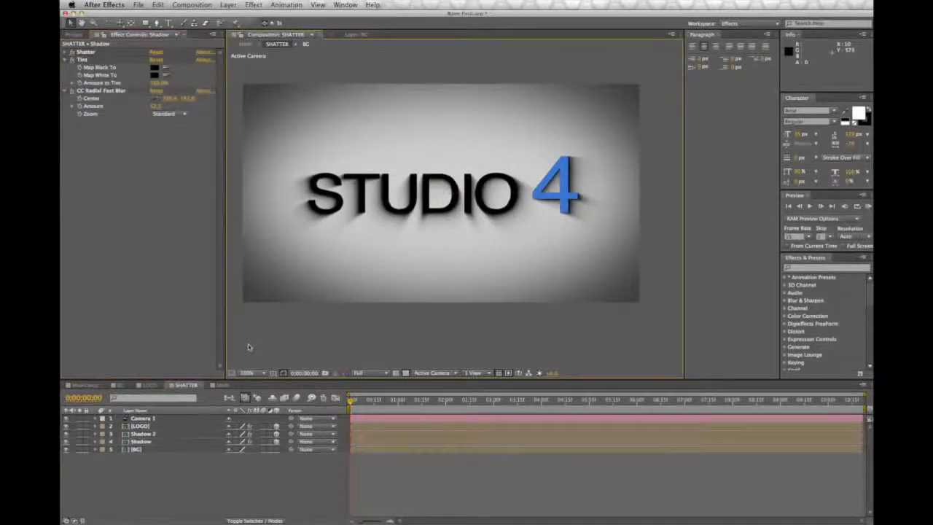
left_click(223, 385)
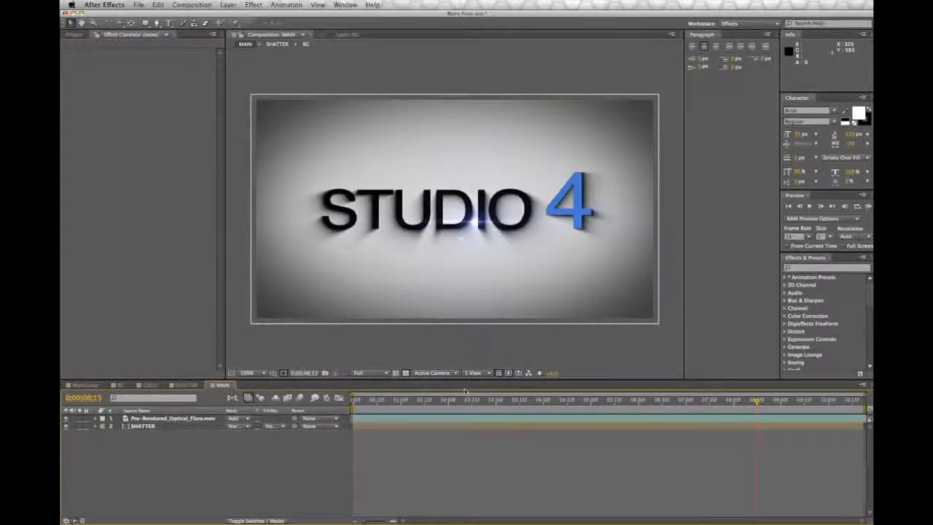
Inspect the logo's shadows in MAIN and strengthen the CC Radial Fast Blur on the Shadow layer in SHATTER for longer rays.
scroll(485, 225, "up", 1)
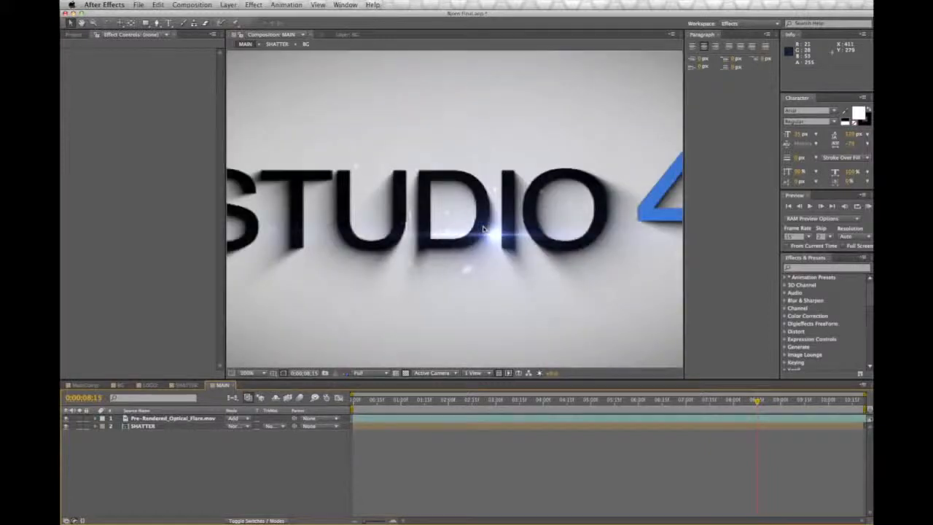
scroll(494, 233, "down", 1)
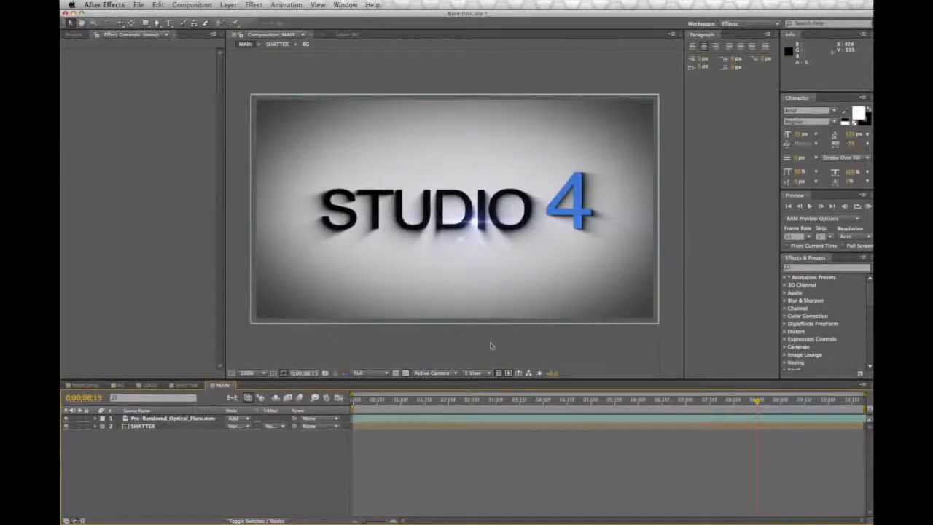
left_click(186, 385)
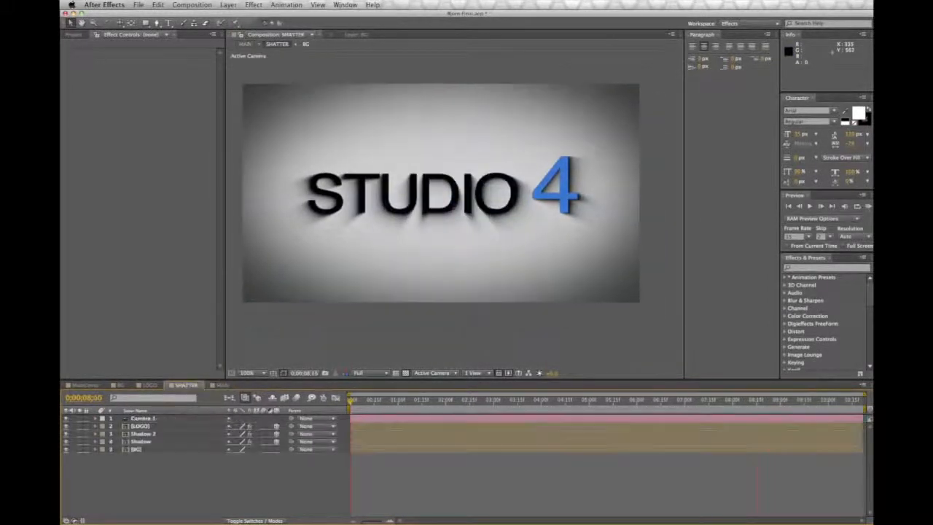
left_click(153, 442)
left_click(101, 90)
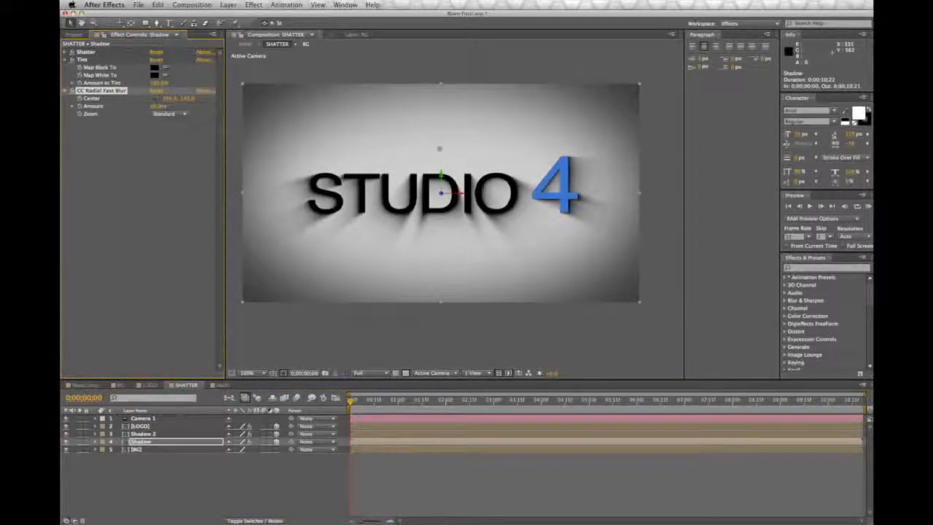
left_click(221, 385)
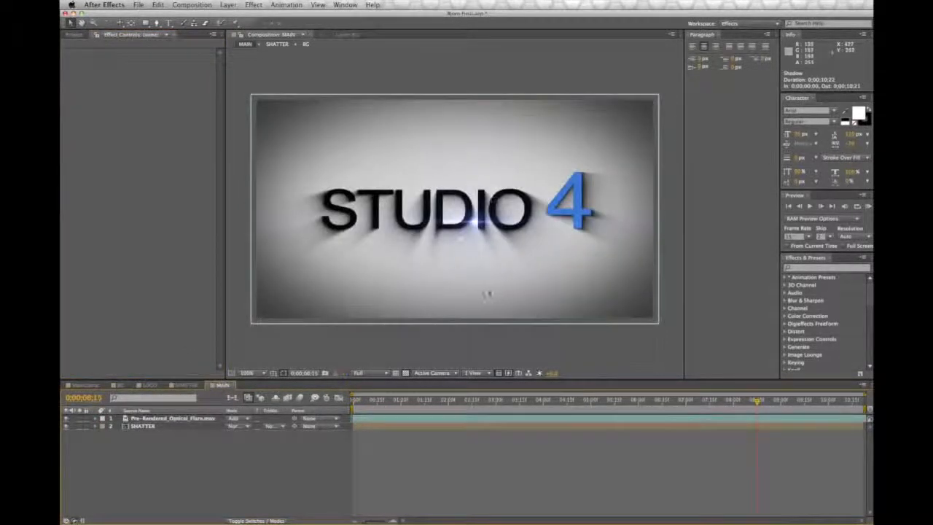
Review the MAIN animation from the scattered pieces through the flare burst to the assembled logo at about 0;00;07;19.
left_click_drag(756, 400, 635, 401)
left_click_drag(476, 404, 460, 406)
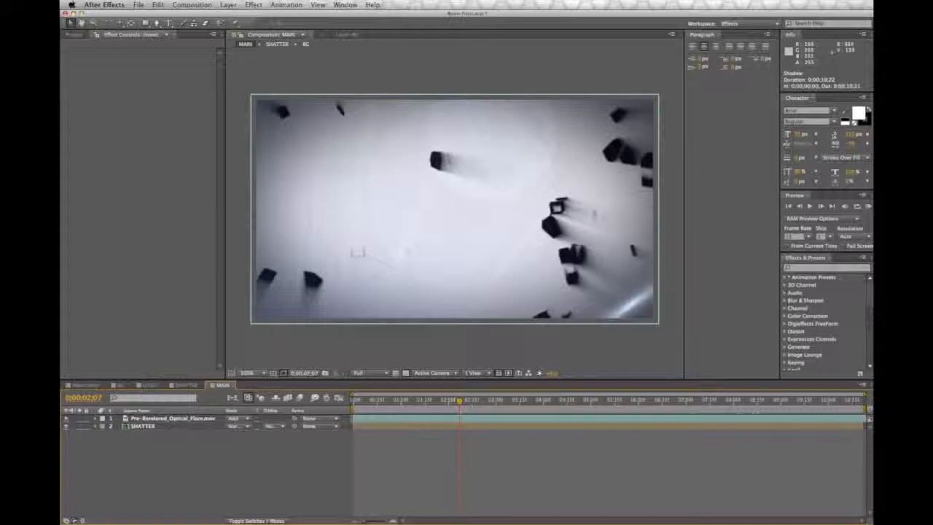
left_click_drag(460, 401, 489, 402)
left_click_drag(495, 402, 626, 403)
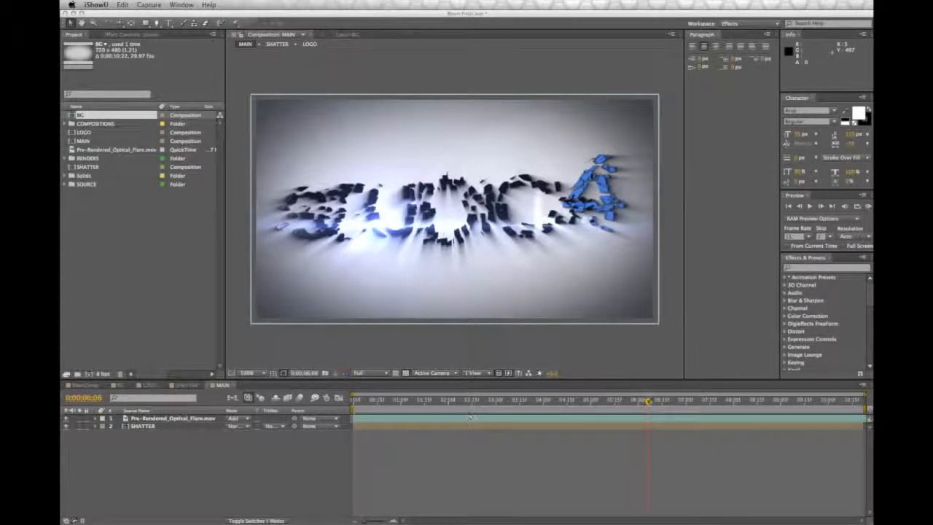
left_click(647, 401)
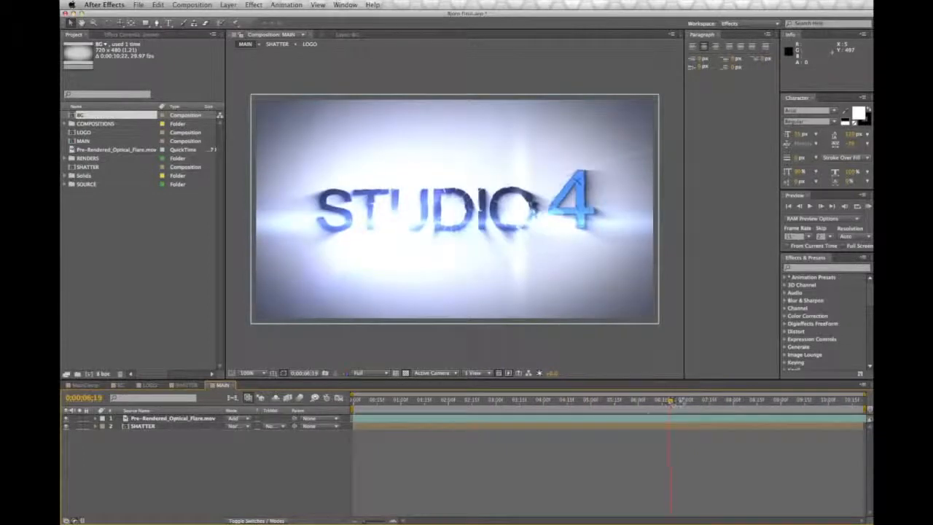
left_click(699, 401)
left_click_drag(699, 401, 727, 401)
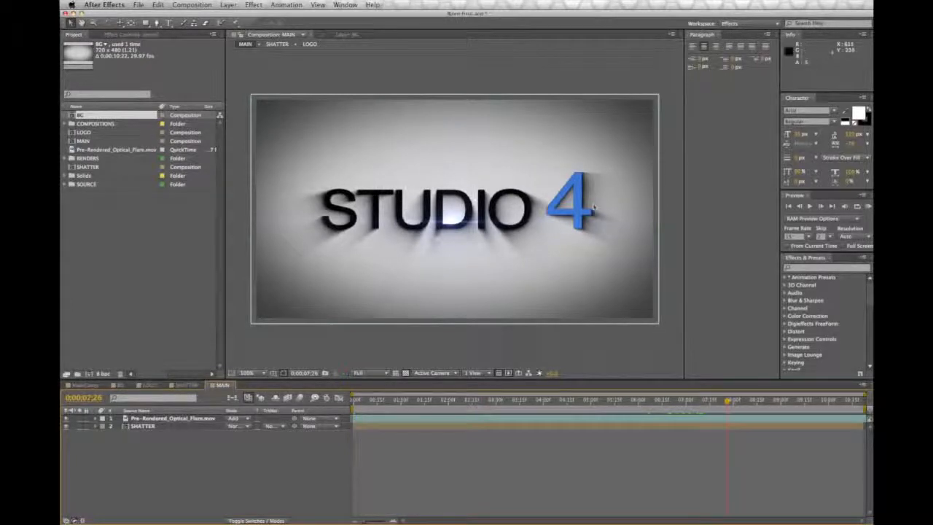
left_click(717, 402)
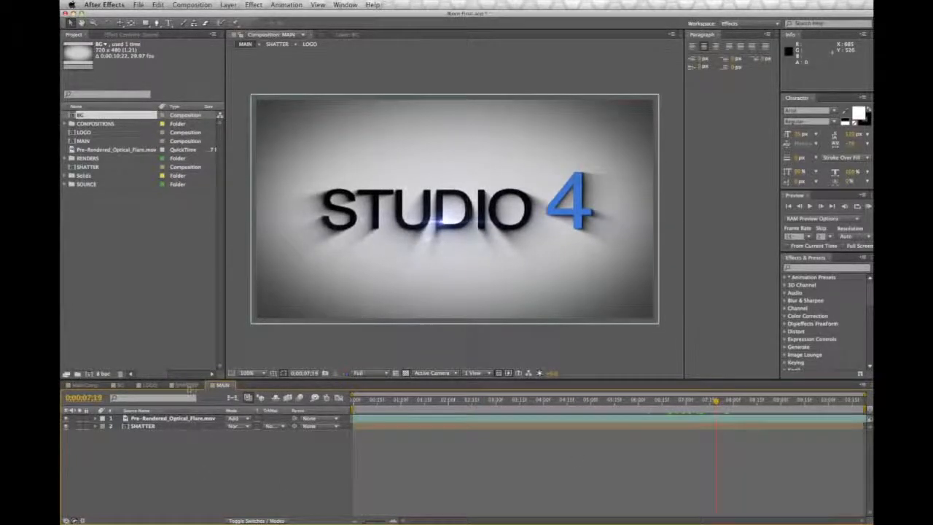
Remove the BG layer from the SHATTER composition and place the BG composition beneath the SHATTER layer in MAIN instead.
left_click(187, 386)
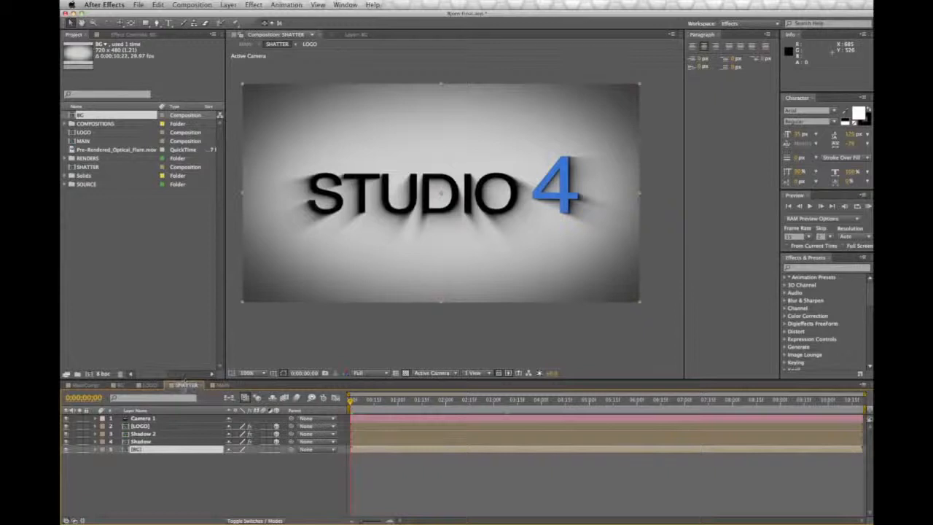
left_click(138, 462)
left_click(138, 450)
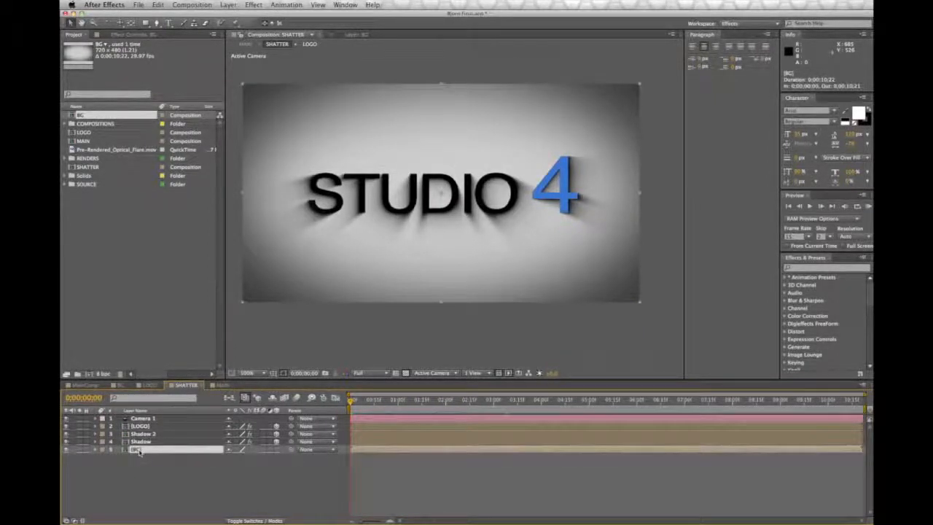
key("Delete")
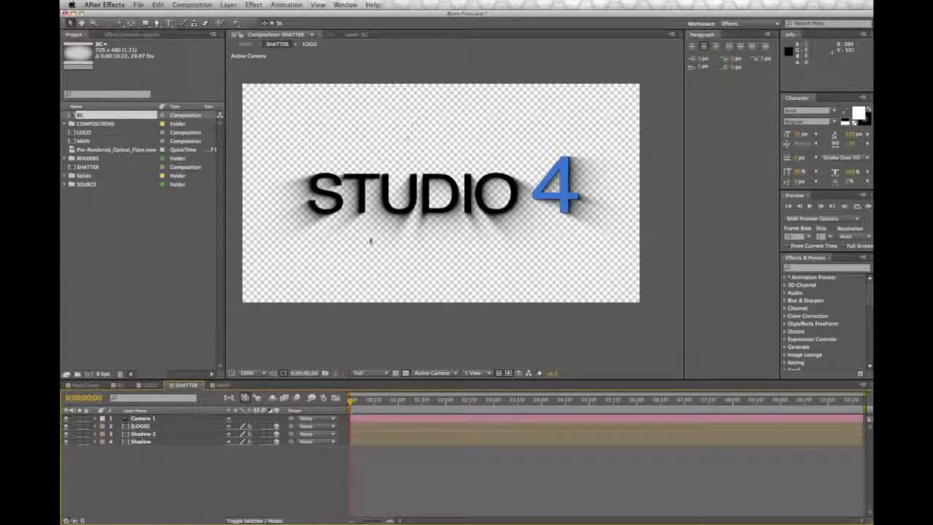
left_click(223, 385)
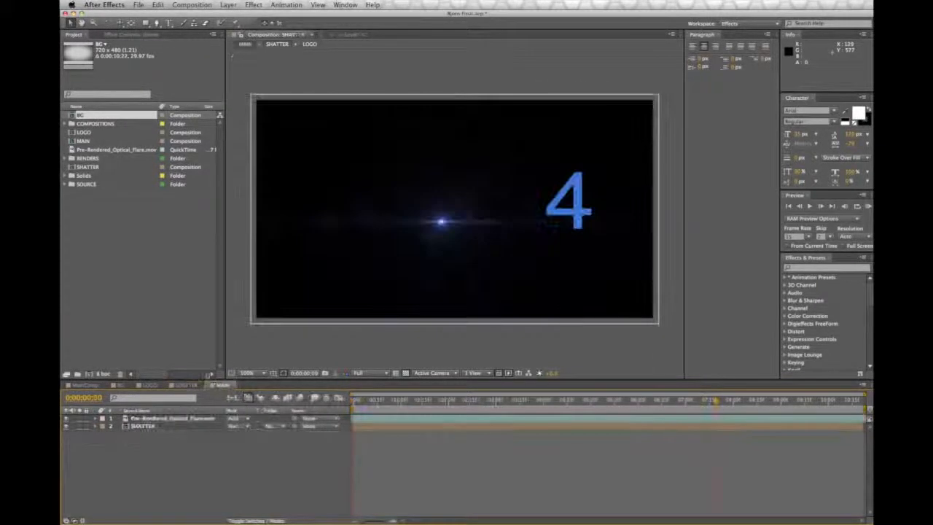
left_click_drag(80, 115, 175, 435)
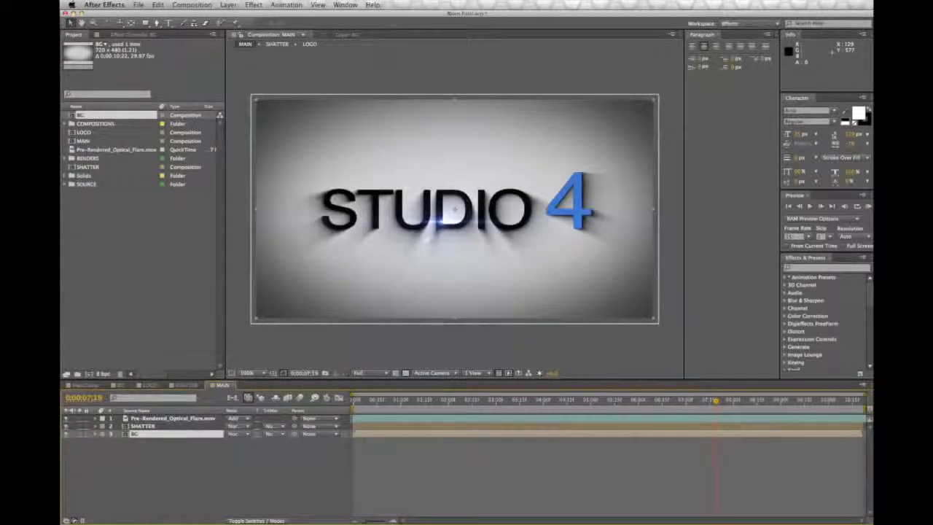
Apply CC Light Sweep to the SHATTER layer in MAIN and move its center above the letters T and U.
left_click(155, 426)
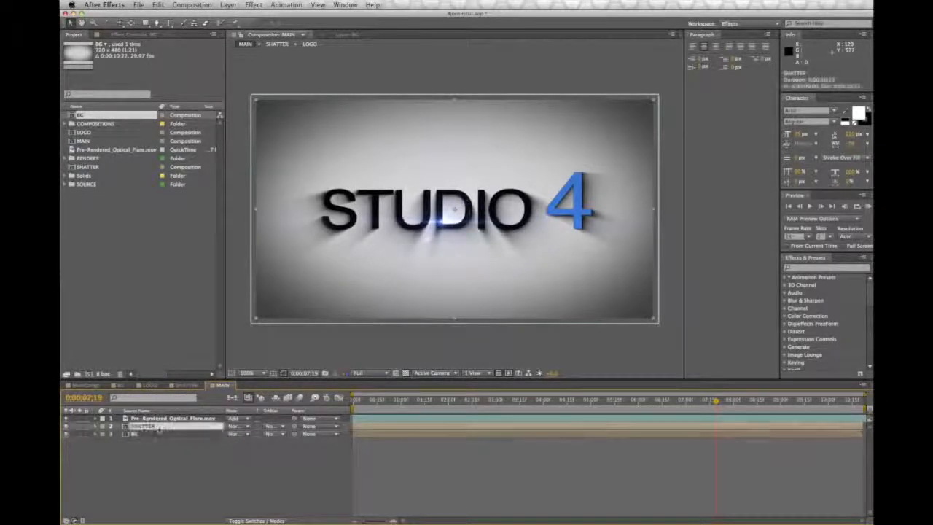
left_click(182, 387)
left_click(218, 387)
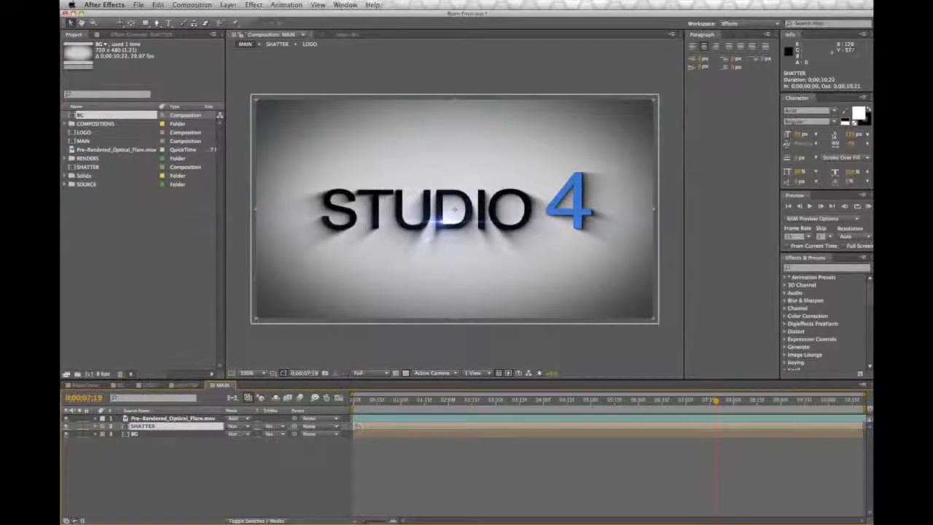
left_click(253, 5)
mouse_move(273, 75)
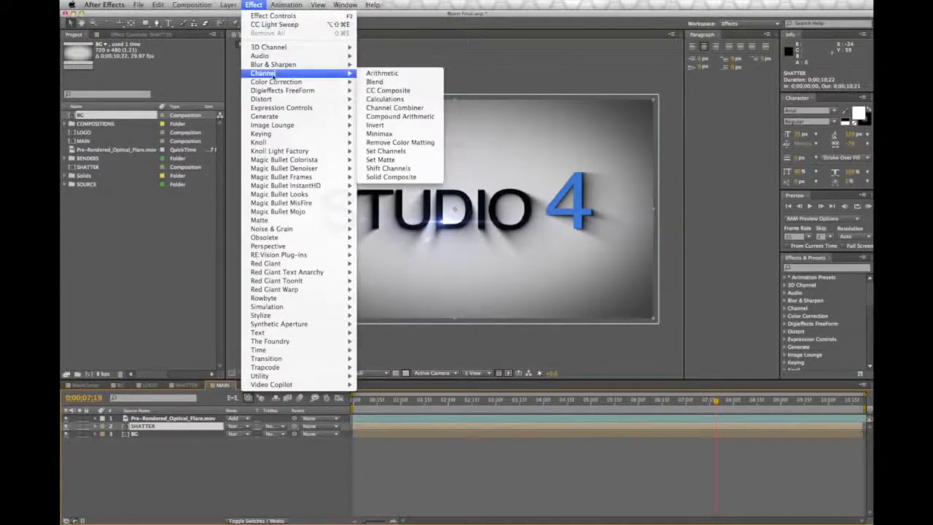
mouse_move(266, 117)
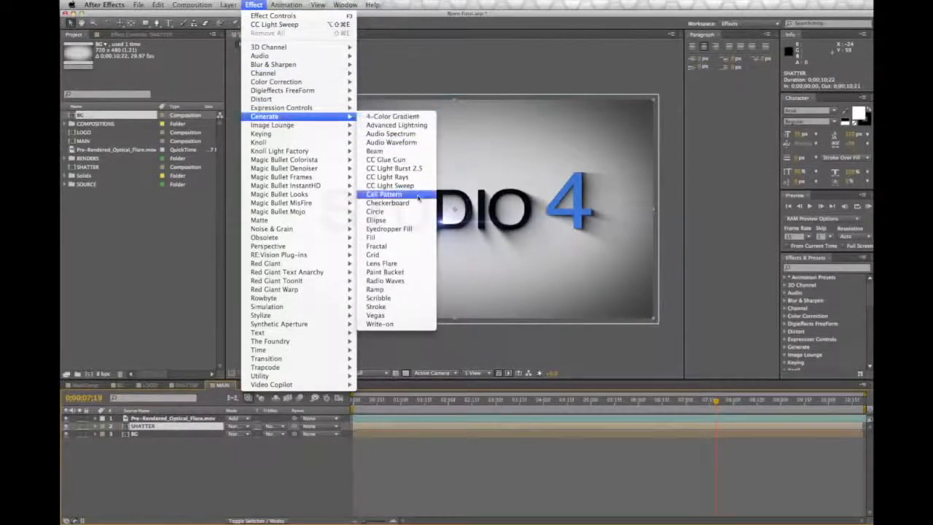
left_click(417, 186)
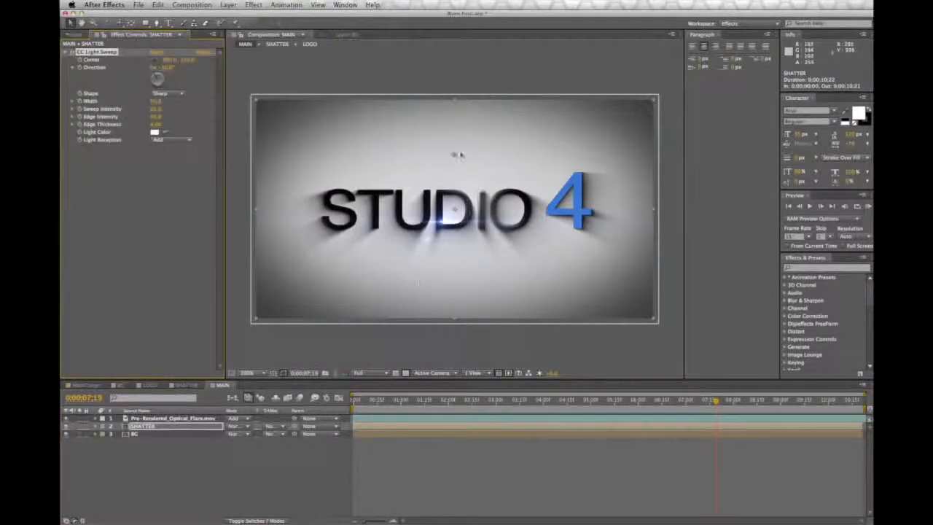
left_click_drag(485, 204, 395, 181)
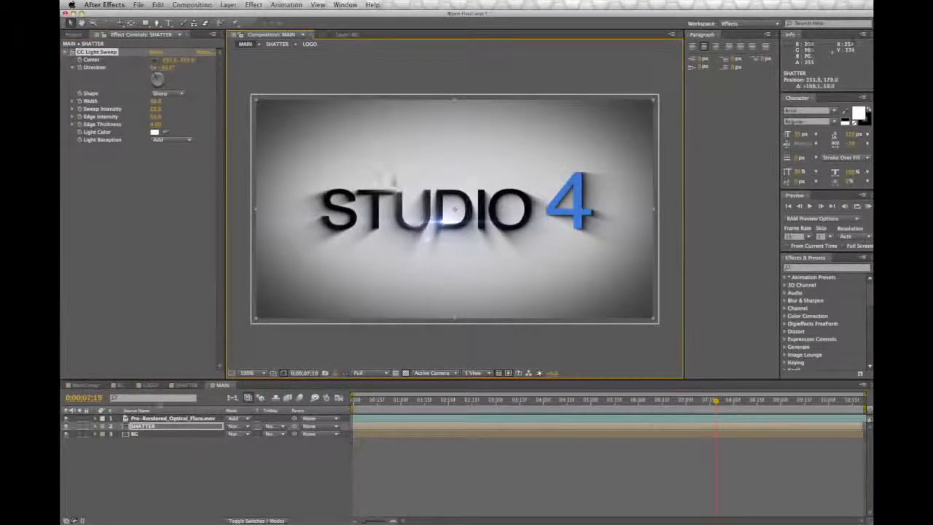
Try nesting BG inside SHATTER instead of MAIN to compare the light sweep over the background, and undo it.
left_click(157, 434)
key("Delete")
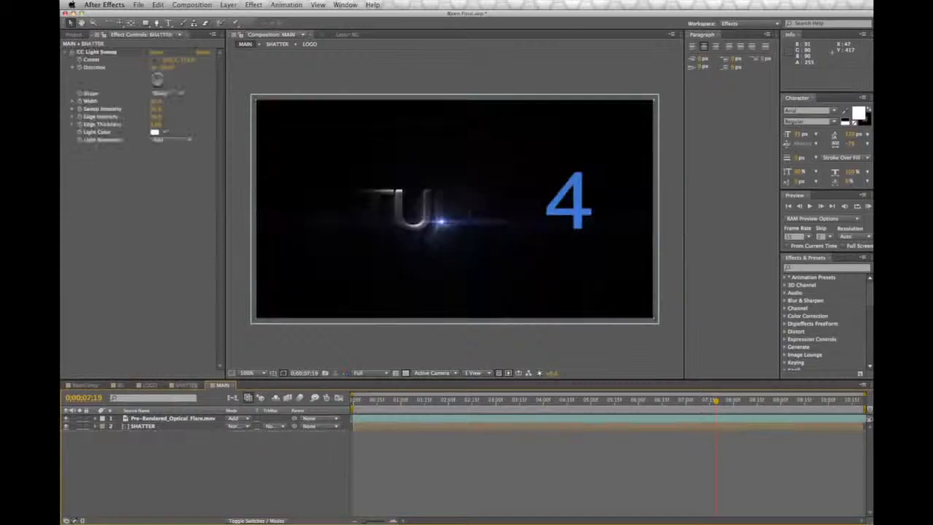
left_click(188, 384)
left_click(72, 34)
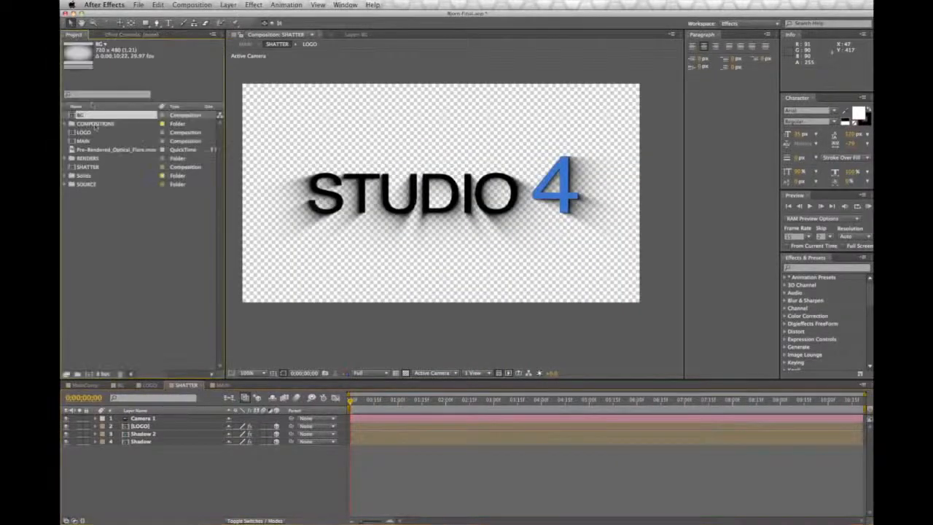
left_click_drag(96, 120, 172, 502)
left_click(223, 385)
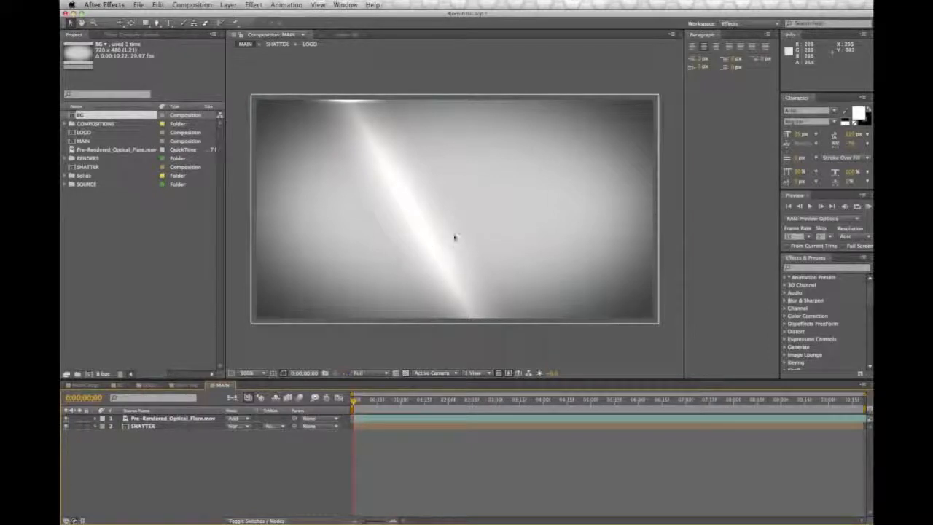
left_click_drag(446, 402, 338, 409)
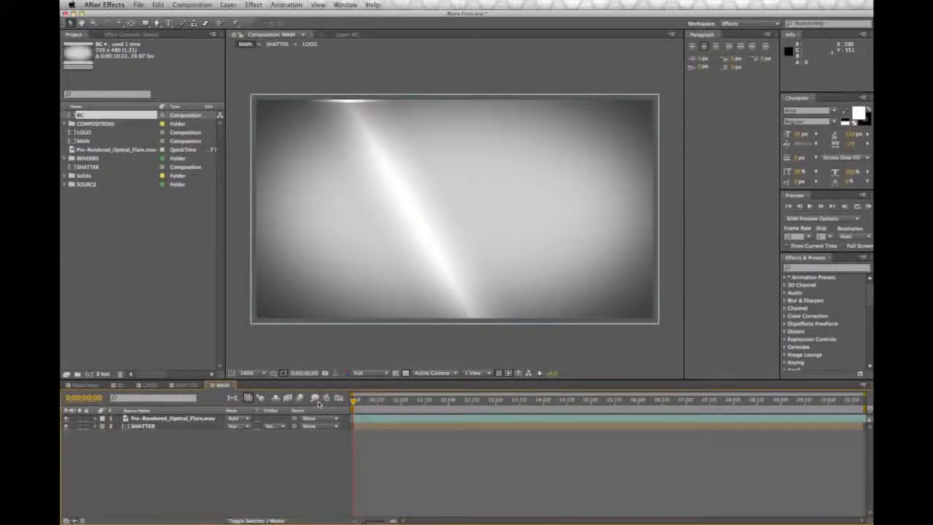
key("super+z")
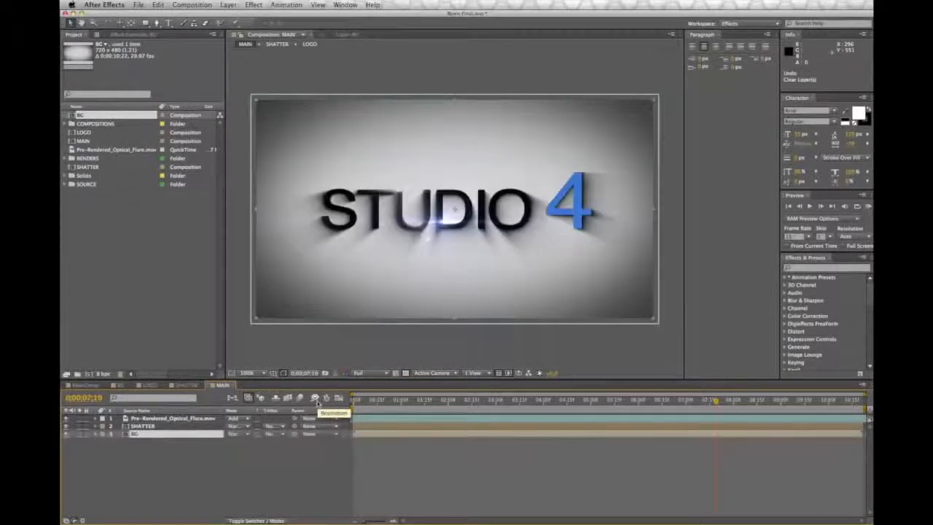
Keyframe the CC Light Sweep center past the logo's left end, at about 45, 206, near the seven-second mark.
left_click(143, 426)
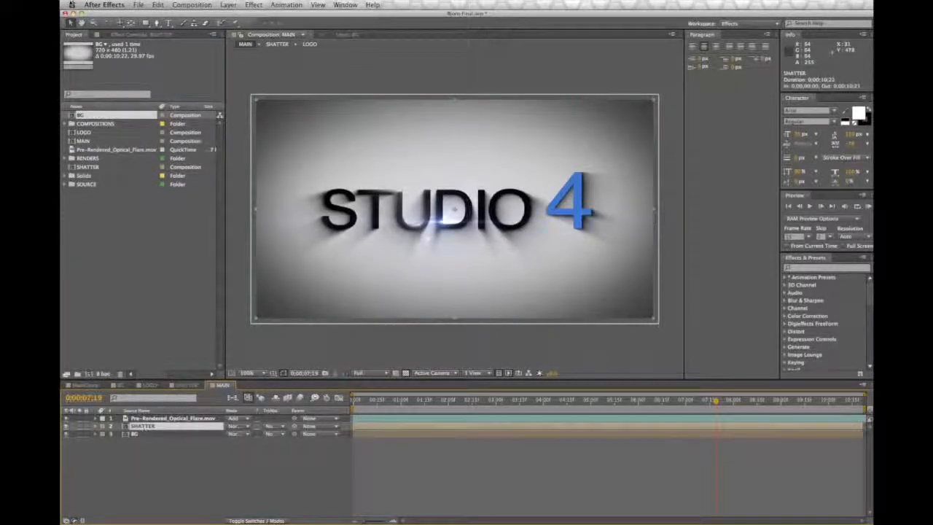
left_click(115, 34)
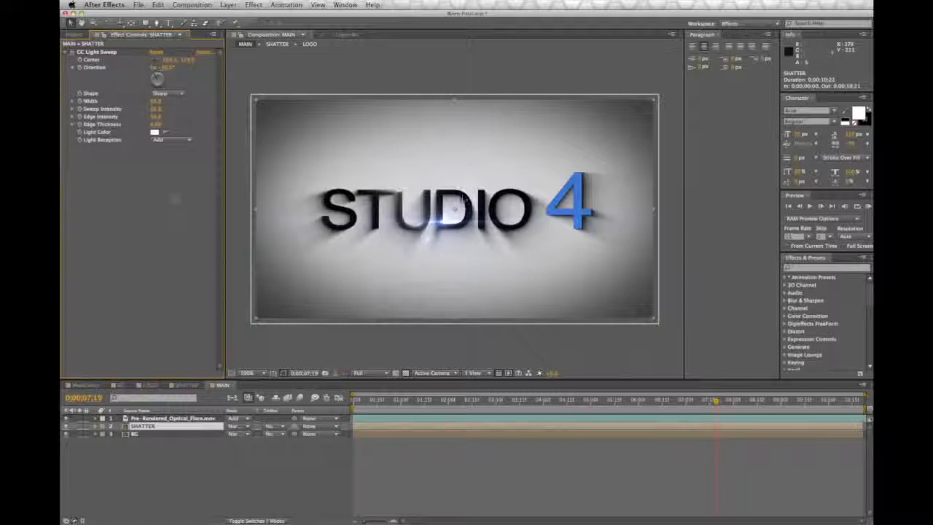
left_click(97, 53)
left_click_drag(339, 190, 282, 195)
left_click_drag(716, 400, 688, 405)
left_click(86, 66)
Add an end keyframe at 0;00;08;24 with the light sweep center beyond the 4, at about 685, 210.
left_click_drag(689, 404, 772, 408)
left_click_drag(282, 195, 658, 196)
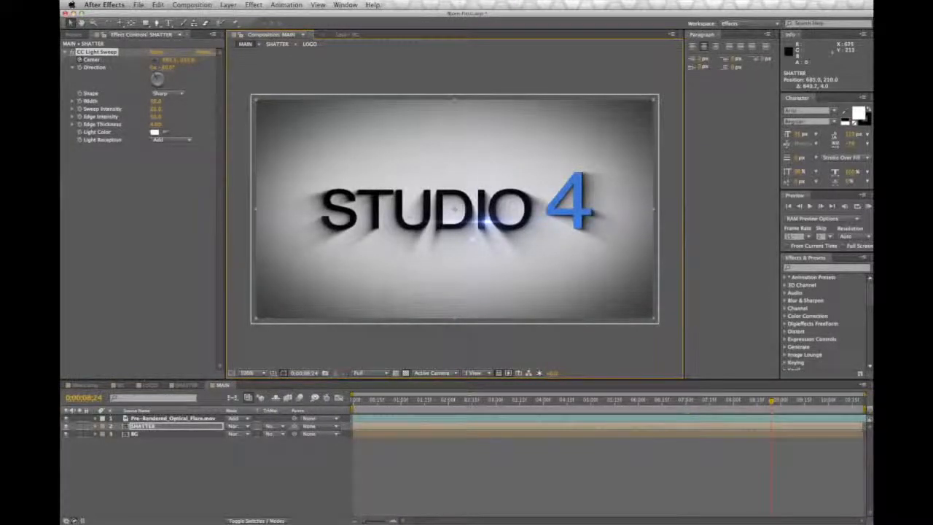
left_click(143, 427)
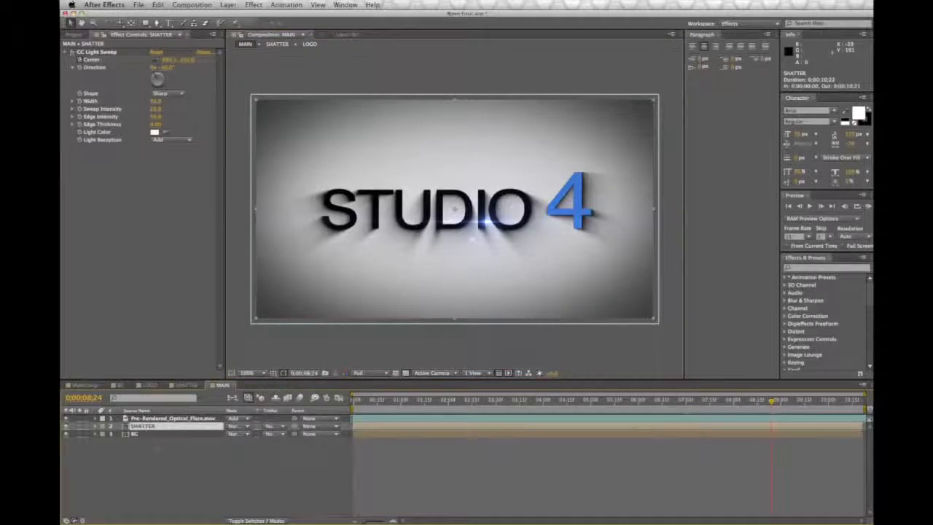
Preview the light sweep crossing the logo in MAIN, starting from about 0;00;06;19.
left_click_drag(772, 401, 638, 401)
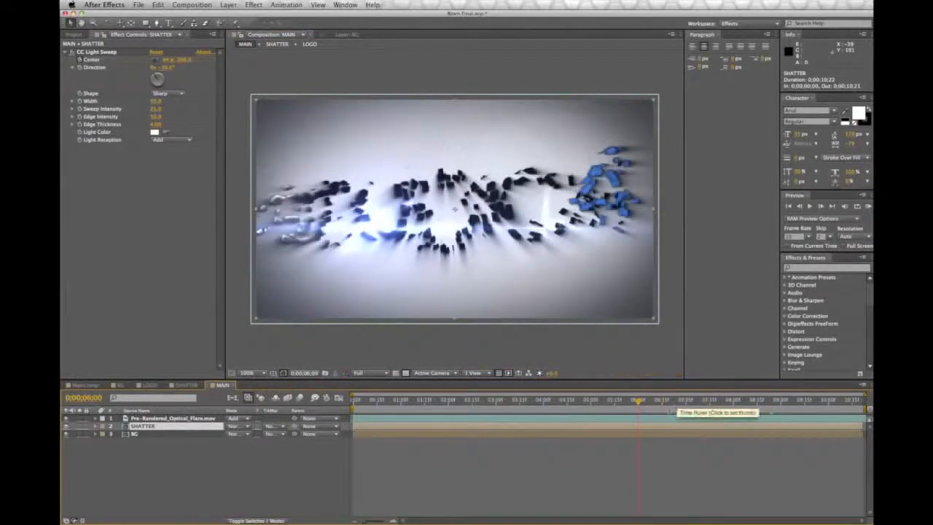
left_click(668, 401)
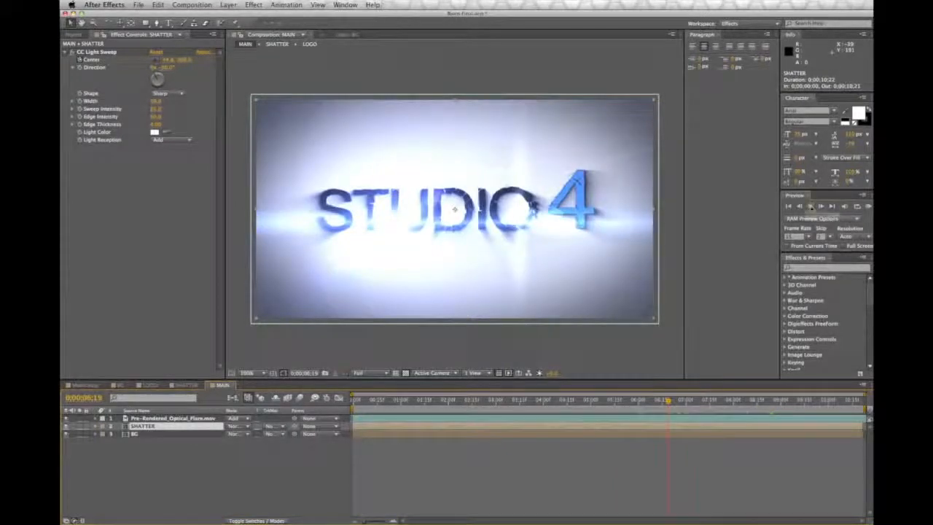
left_click(810, 207)
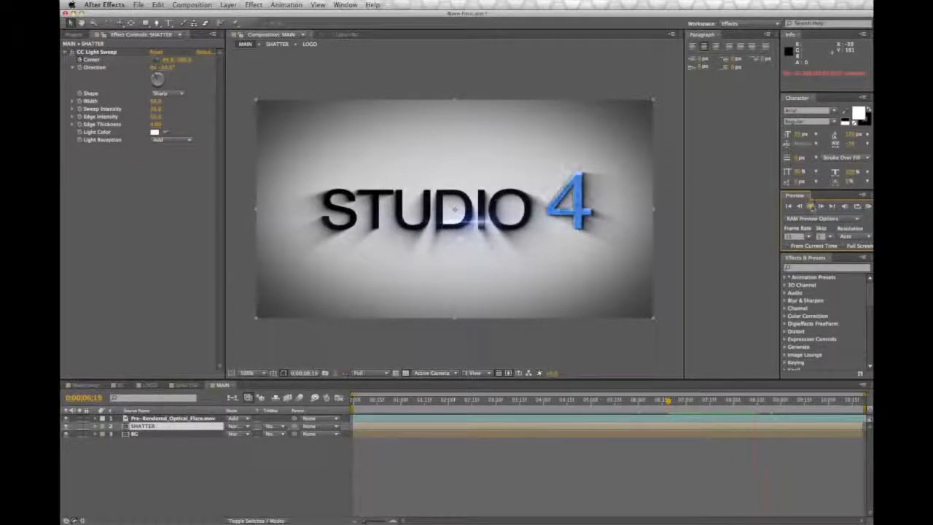
left_click(812, 207)
left_click(671, 402)
key("space")
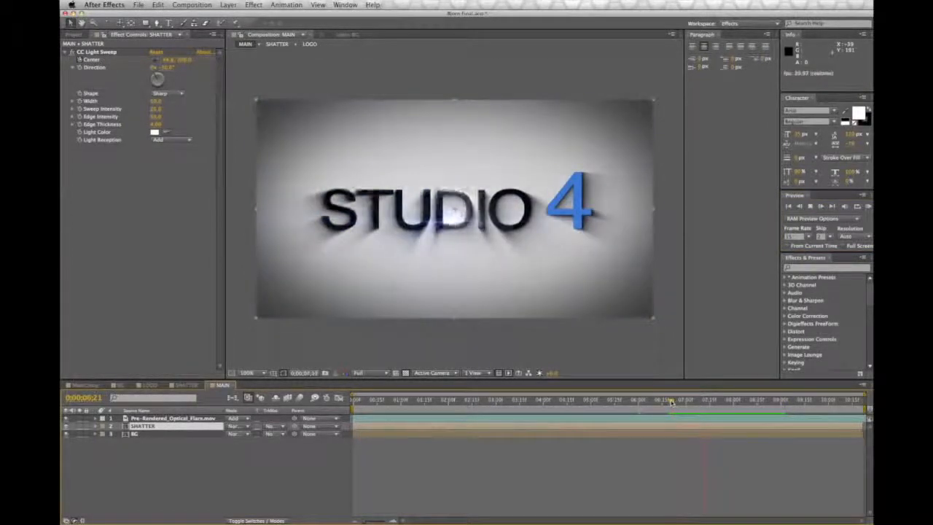
key("space")
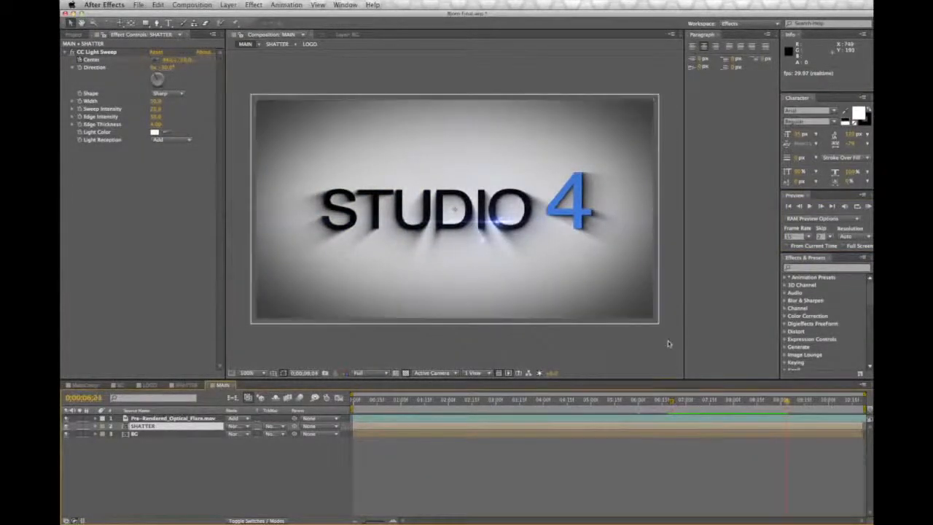
Replay the light sweep in MAIN from about 0;00;06;20, then fine-tune its sweep intensity on the SHATTER layer.
left_click(671, 402)
key("space")
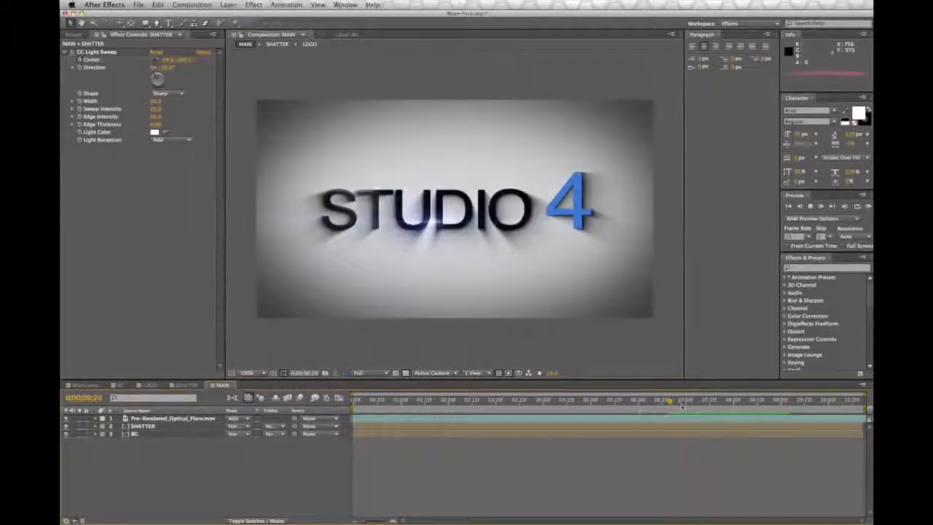
key("space")
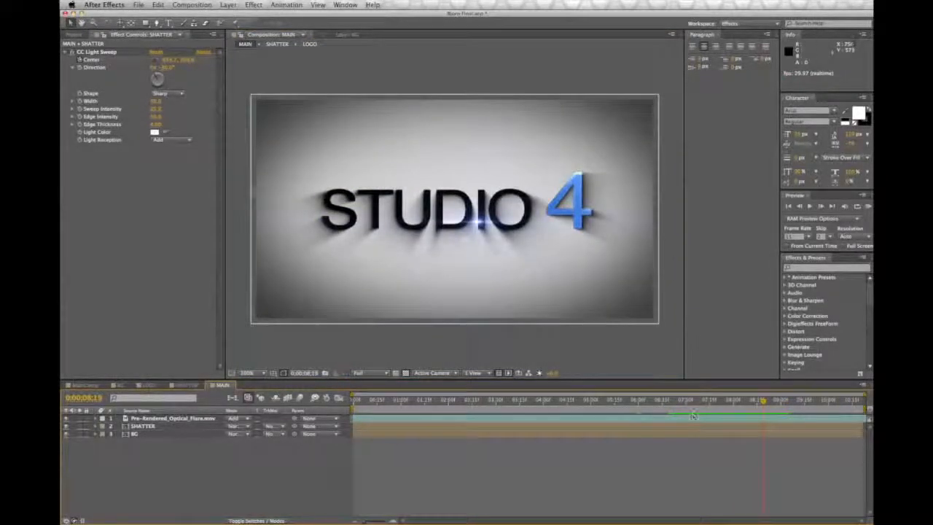
left_click_drag(744, 402, 727, 402)
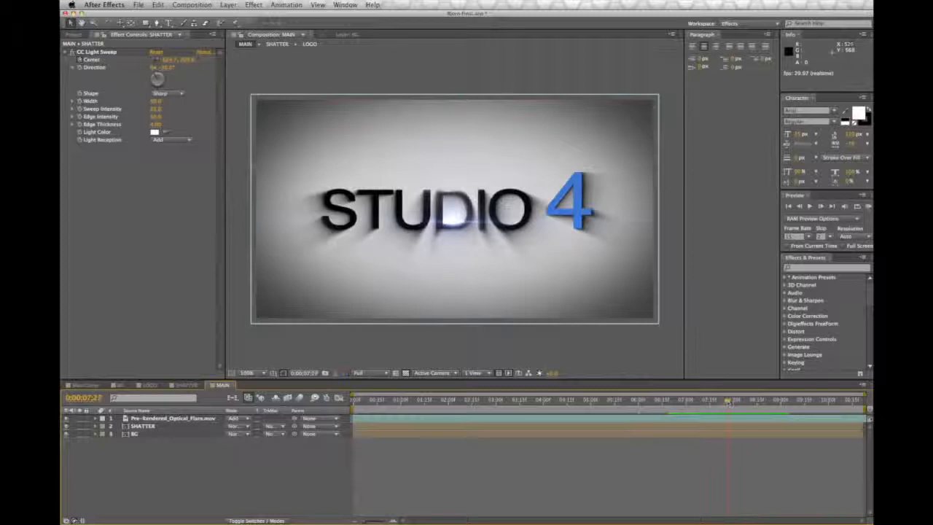
left_click_drag(152, 110, 156, 109)
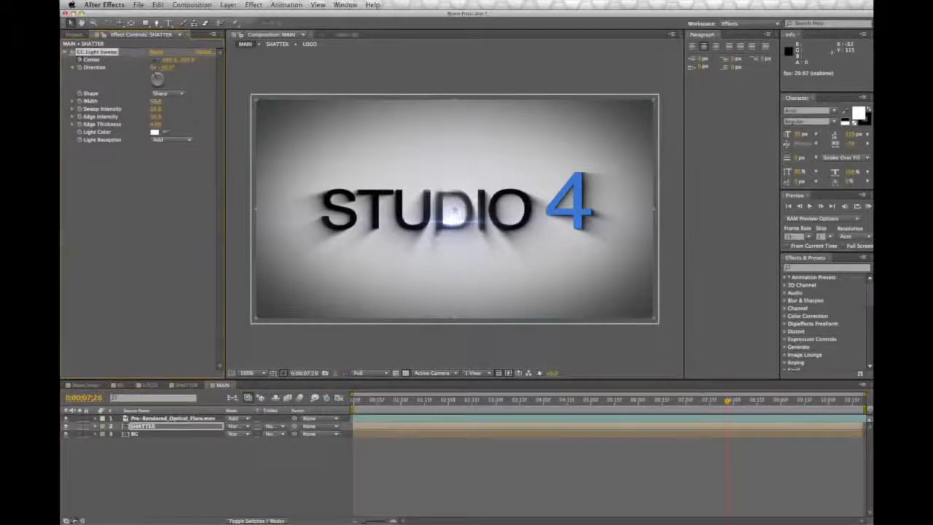
mouse_move(156, 110)
left_mouse_down()
mouse_move(171, 110)
mouse_move(158, 111)
left_mouse_up()
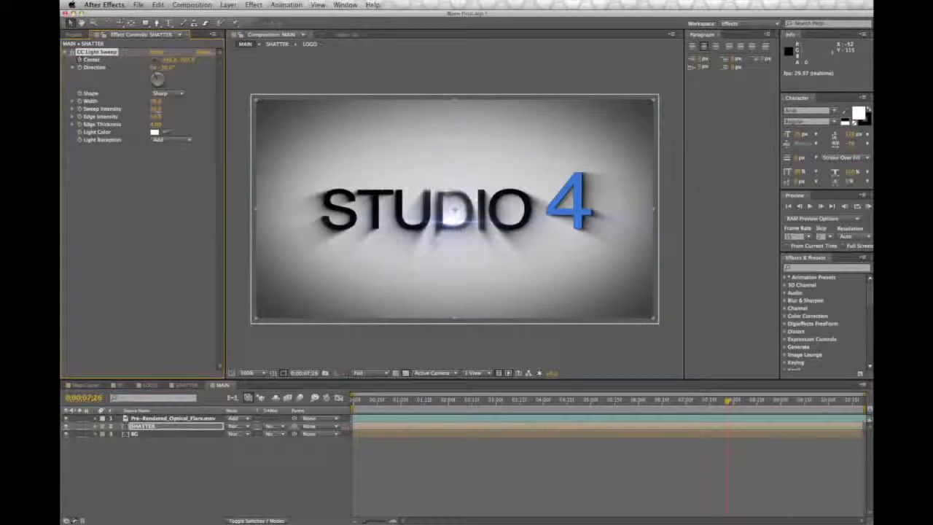
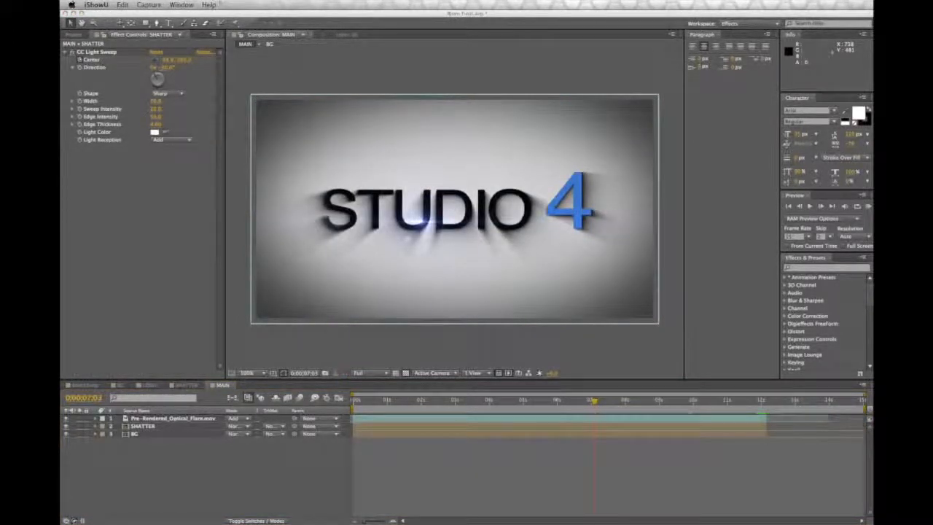
Create a new NTSC DV Widescreen composition named Explosion end.
left_click(203, 15)
left_click(193, 5)
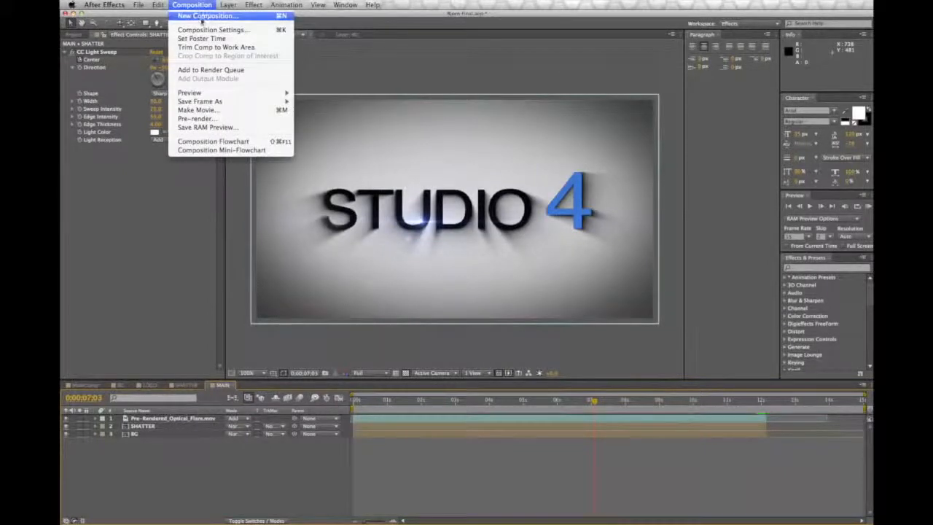
left_click(202, 16)
type("studi")
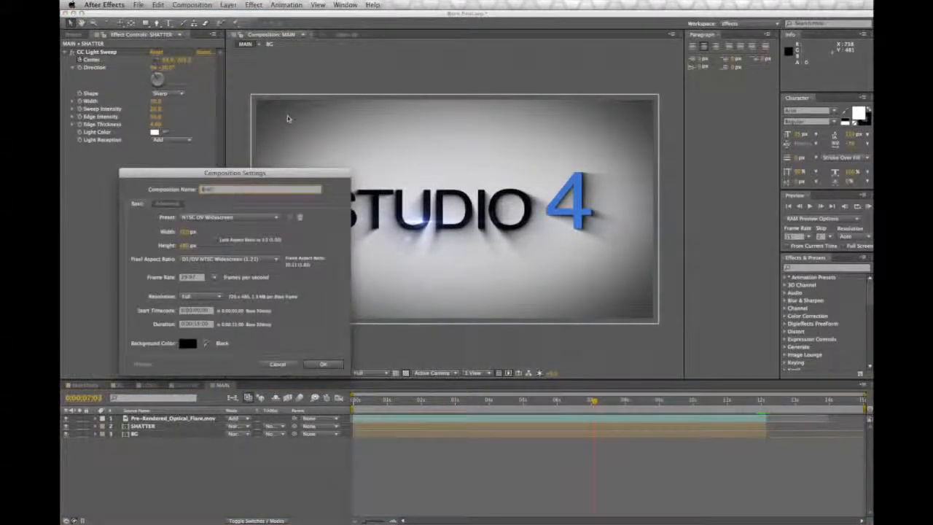
key("Return")
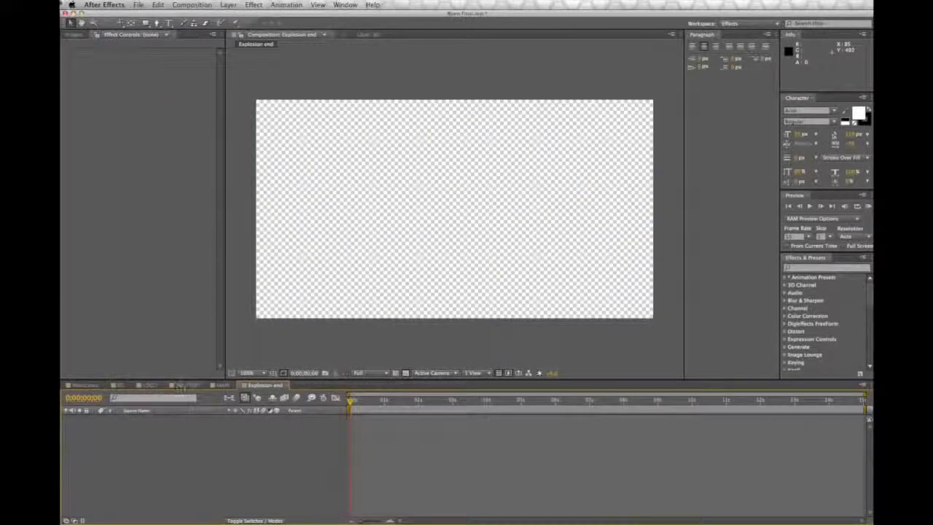
Add the LOGO composition as a layer in Explosion end, starting at the first frame.
left_click(74, 34)
left_click(97, 142)
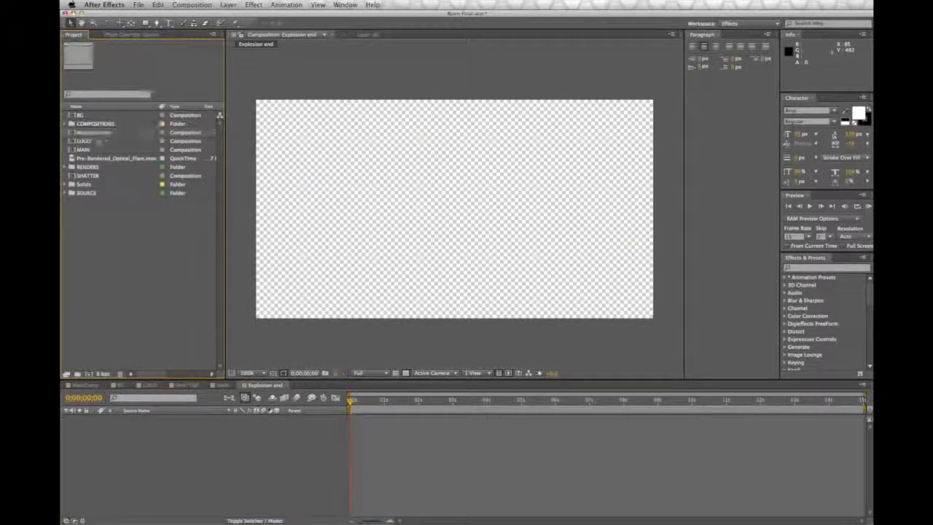
left_click_drag(87, 141, 180, 481)
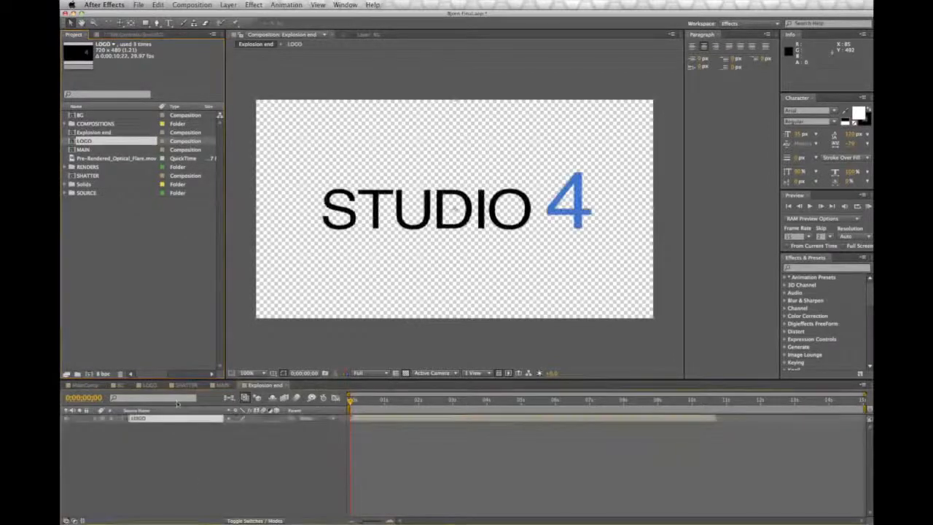
Copy the Shatter effect from the LOGO layer in the SHATTER composition.
left_click(159, 386)
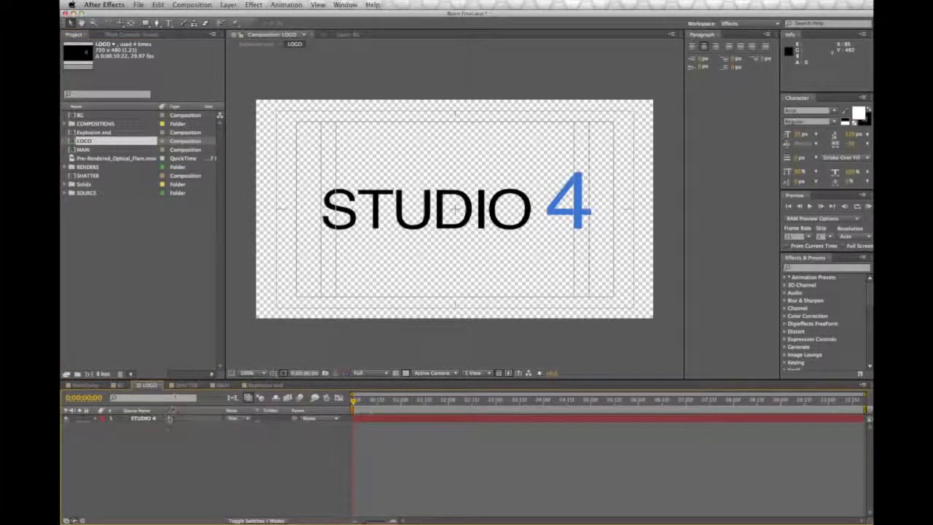
left_click(182, 385)
left_click(155, 425)
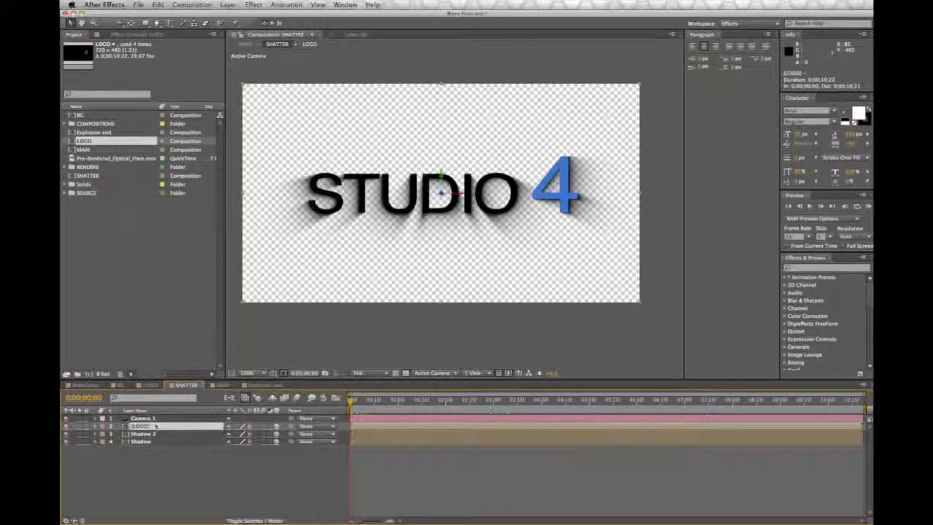
left_click(127, 35)
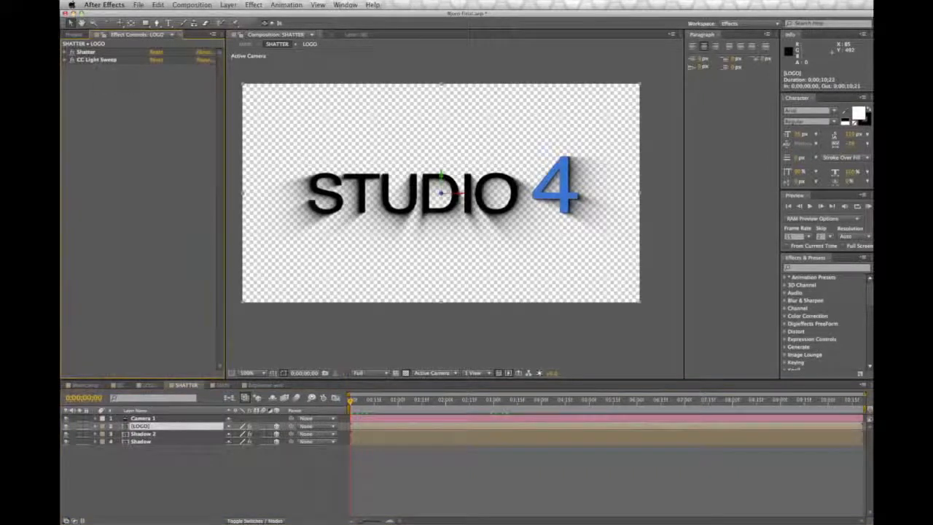
left_click(86, 52)
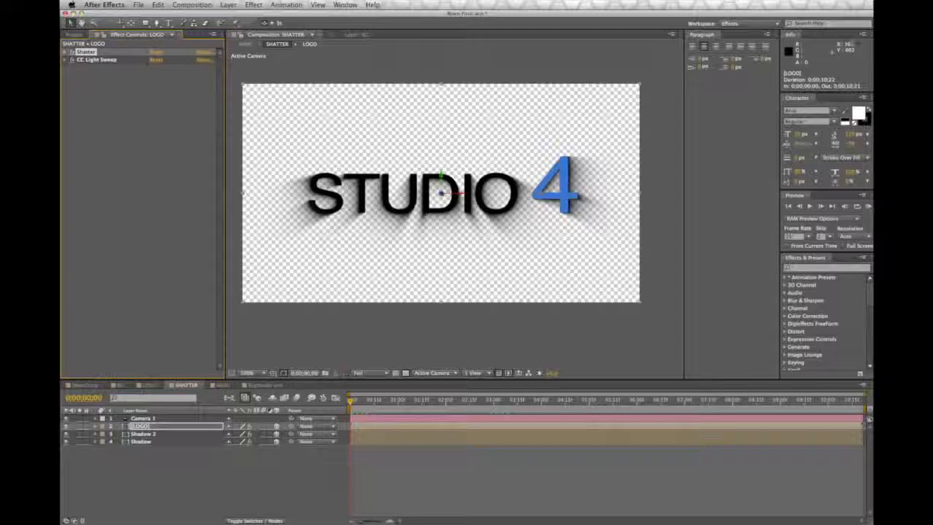
left_click(158, 5)
left_click(164, 56)
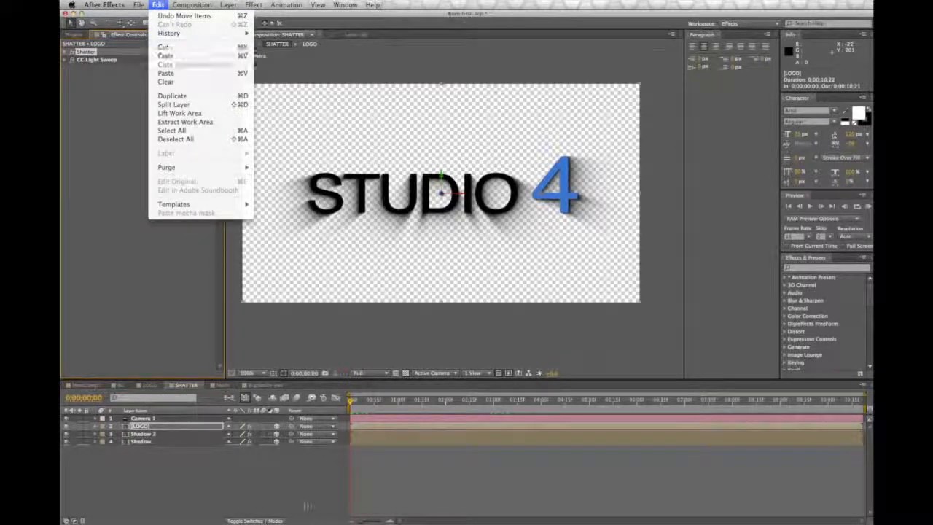
Paste the Shatter effect onto the LOGO layer in Explosion end and preview the explosion.
left_click(261, 384)
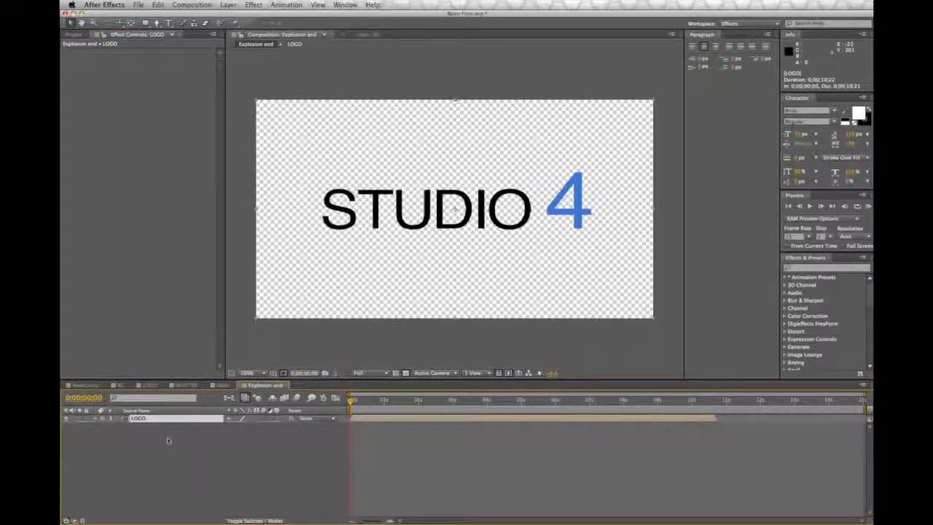
left_click(158, 5)
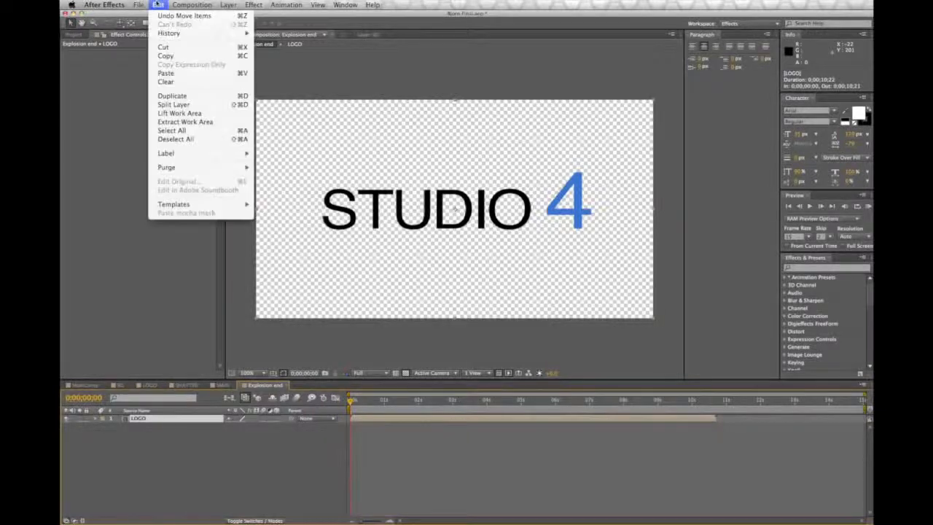
left_click(165, 70)
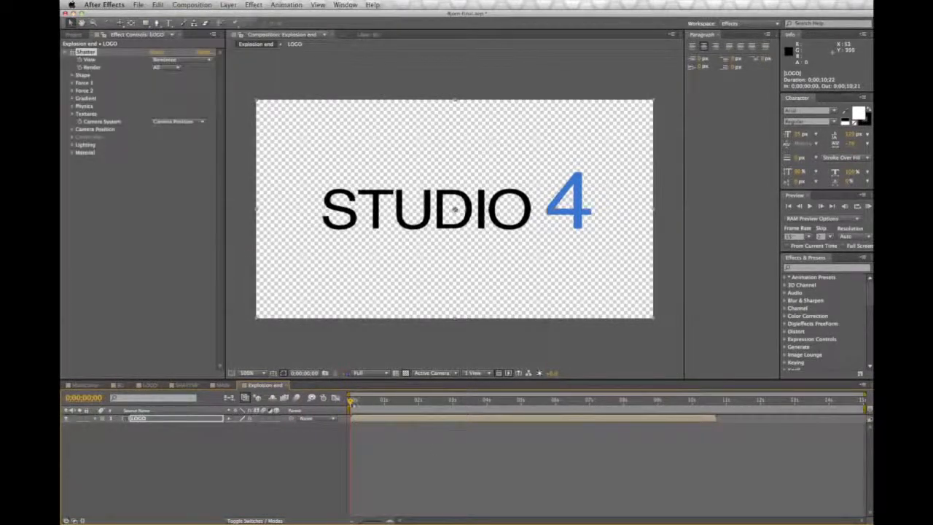
key("space")
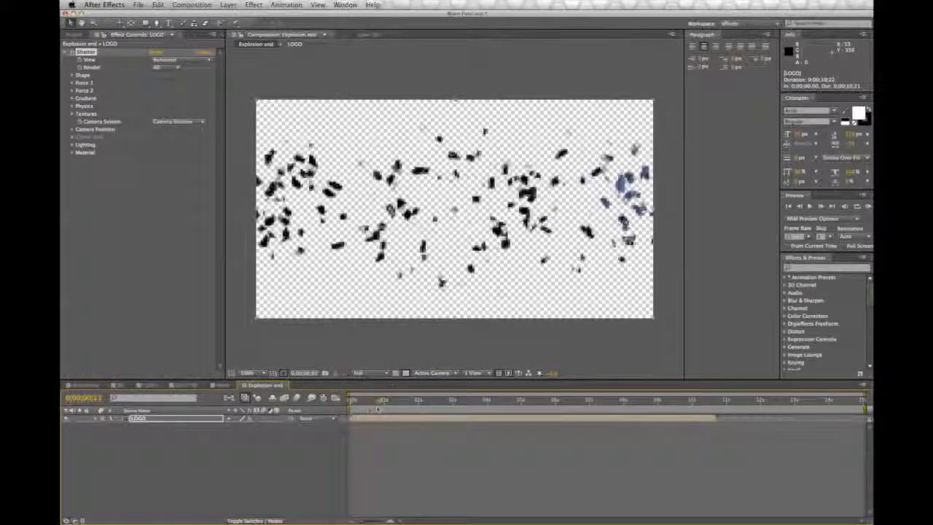
Adjust the Force 1 depth and set the Physics mass variance to 100% in the LOGO layer's Shatter effect.
left_click(72, 83)
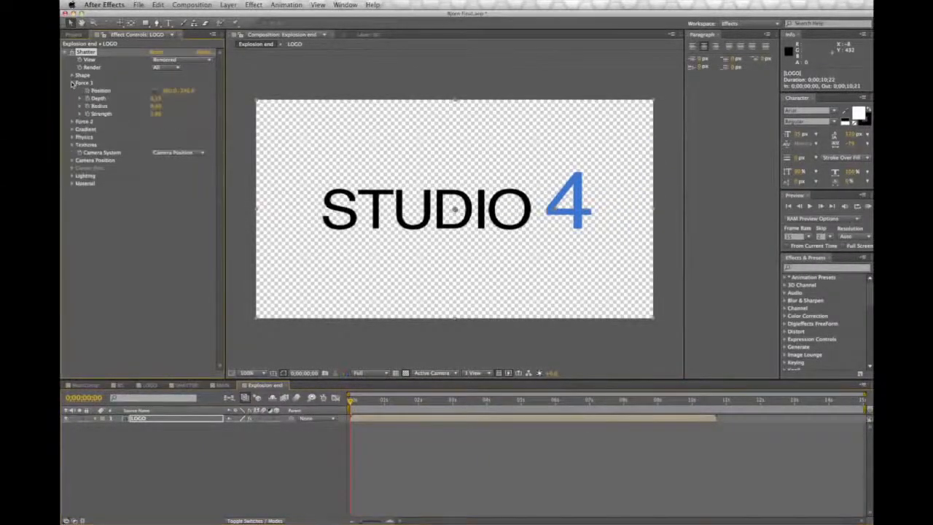
left_click(155, 98)
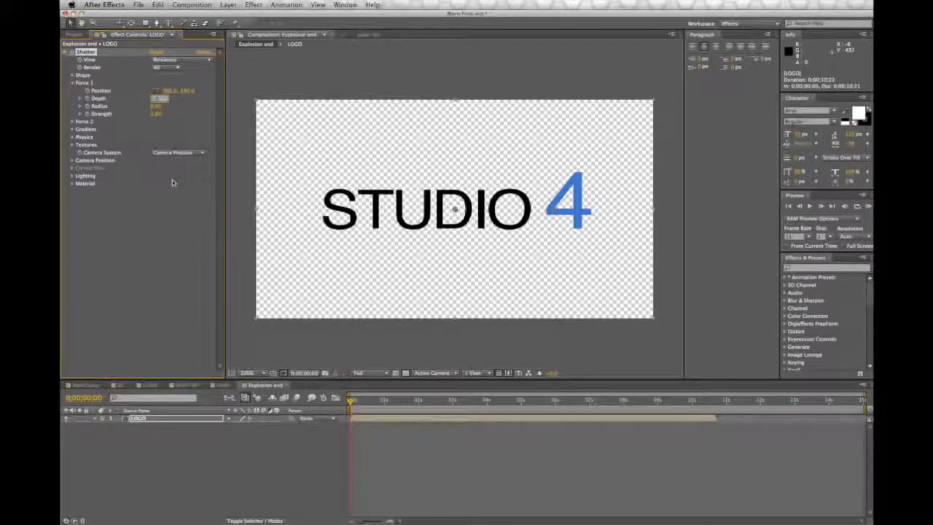
key("Return")
left_click(72, 136)
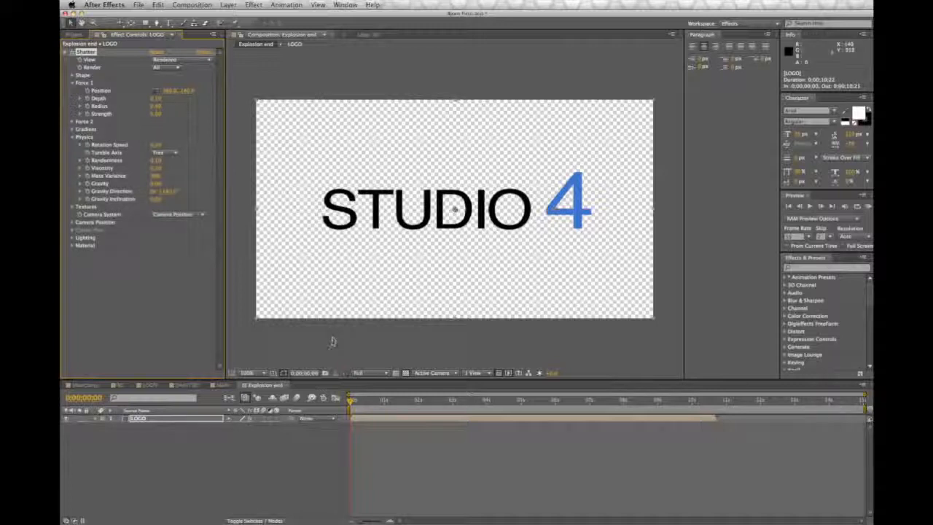
left_click(156, 177)
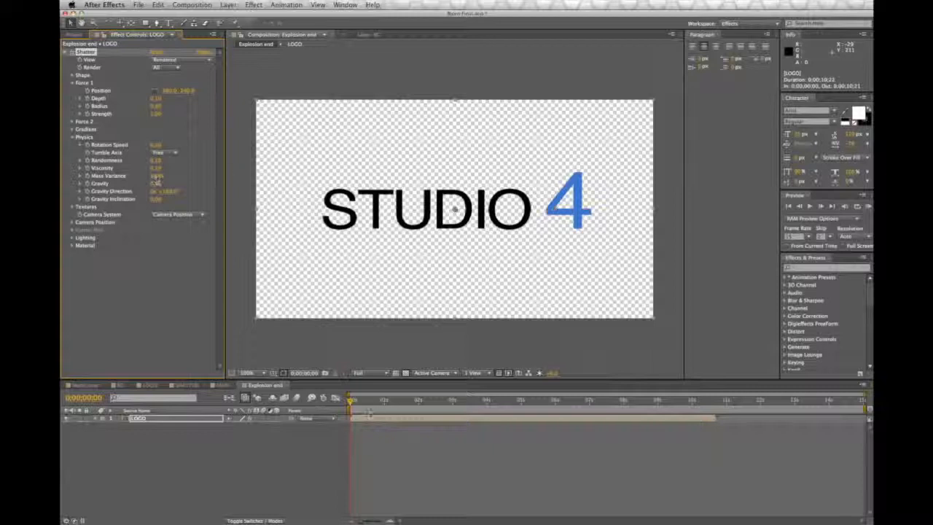
Check the explosion up to 0;00;06;24, increase the Shatter repetitions for finer fragments, and return to the start of Explosion end.
left_click_drag(351, 400, 583, 400)
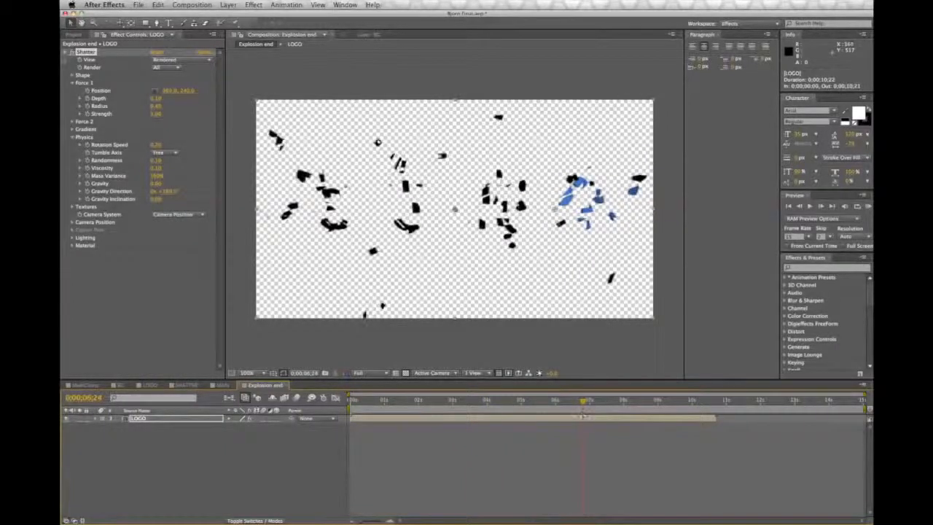
left_click(74, 75)
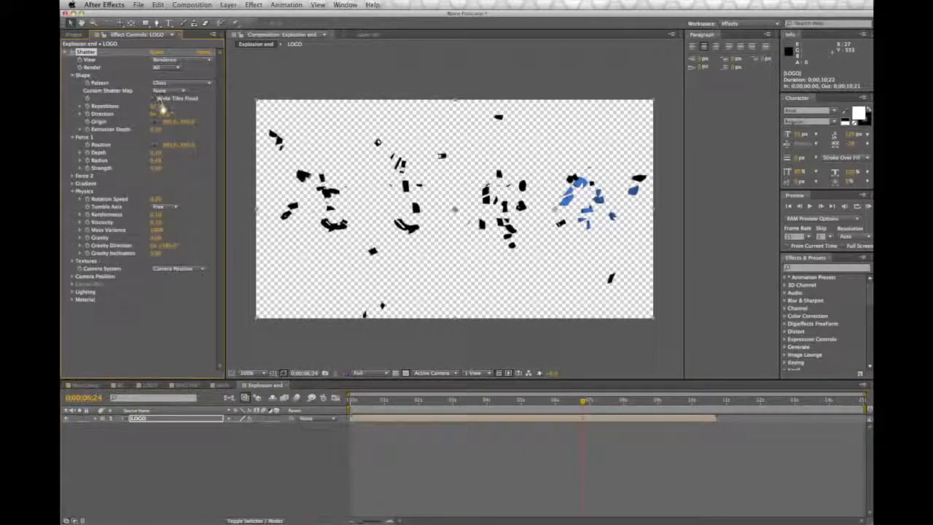
key("Return")
key("Page_Down")
left_click_drag(661, 402, 302, 438)
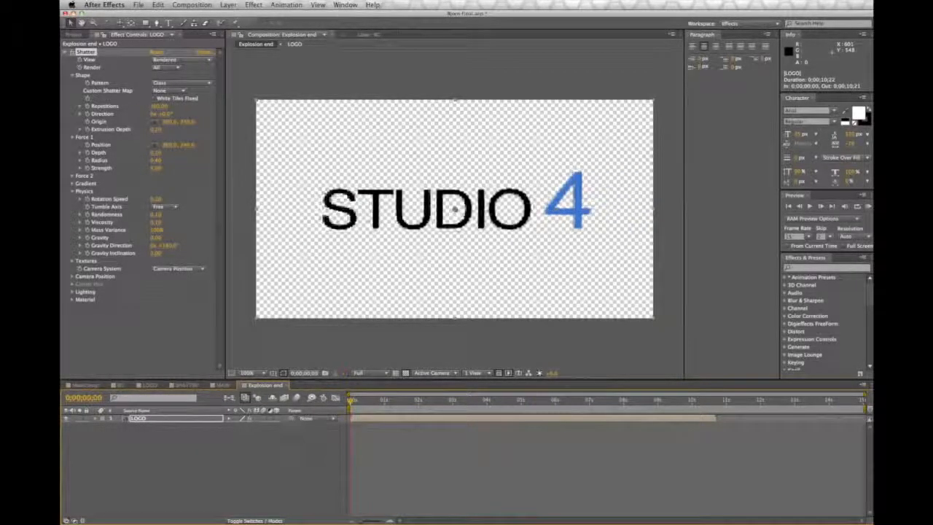
Add Explosion end to MAIN as the lowest layer, starting at 0;00;12;04 where the SHATTER layer ends.
left_click(223, 386)
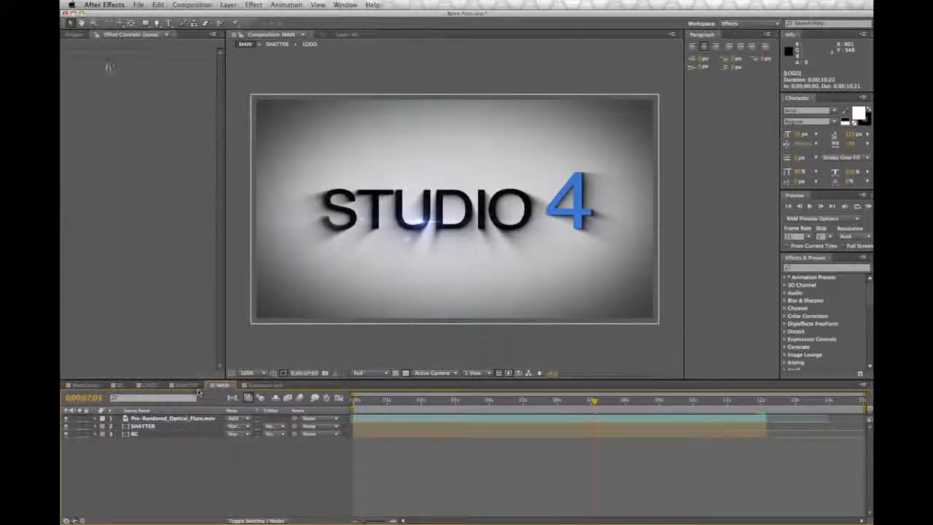
left_click(74, 35)
left_click_drag(102, 132, 202, 438)
left_click_drag(360, 441, 770, 440)
left_click(760, 400)
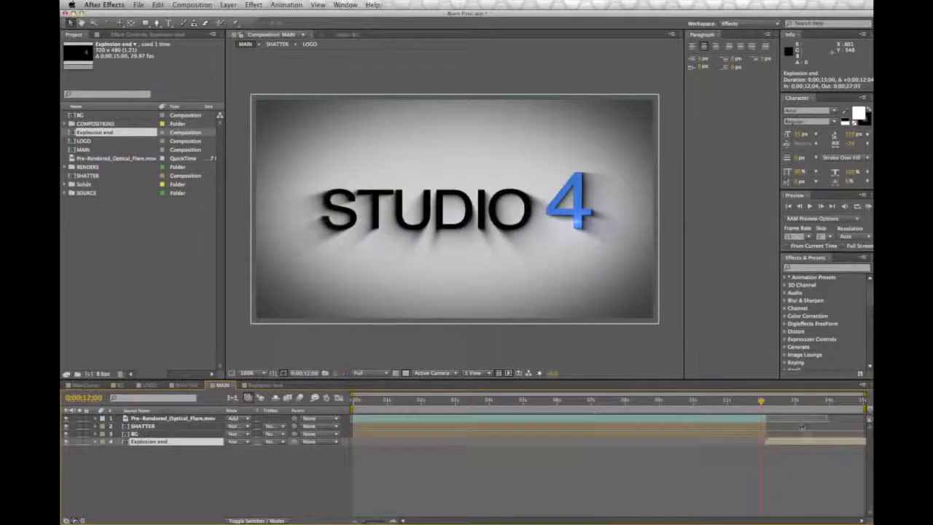
Extend the MAIN composition's duration to 20 seconds and show its full length in the timeline.
left_click(208, 4)
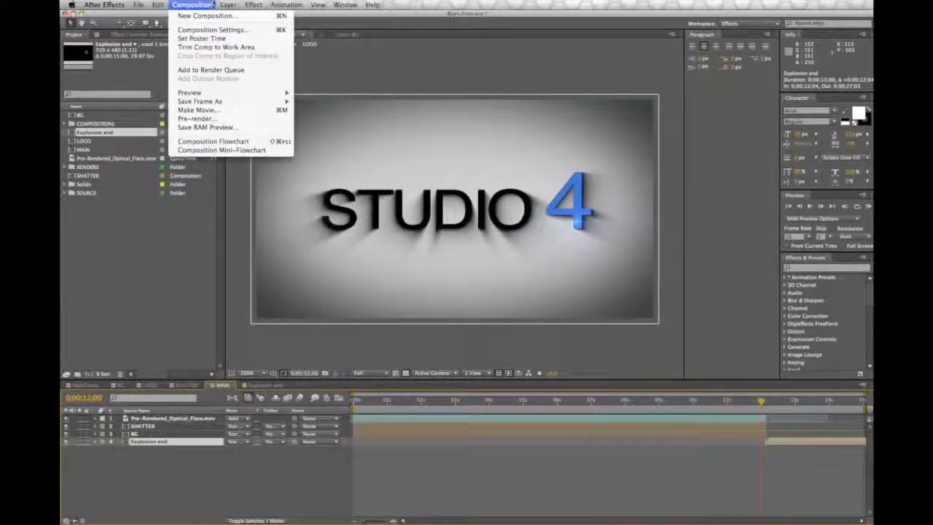
left_click(211, 31)
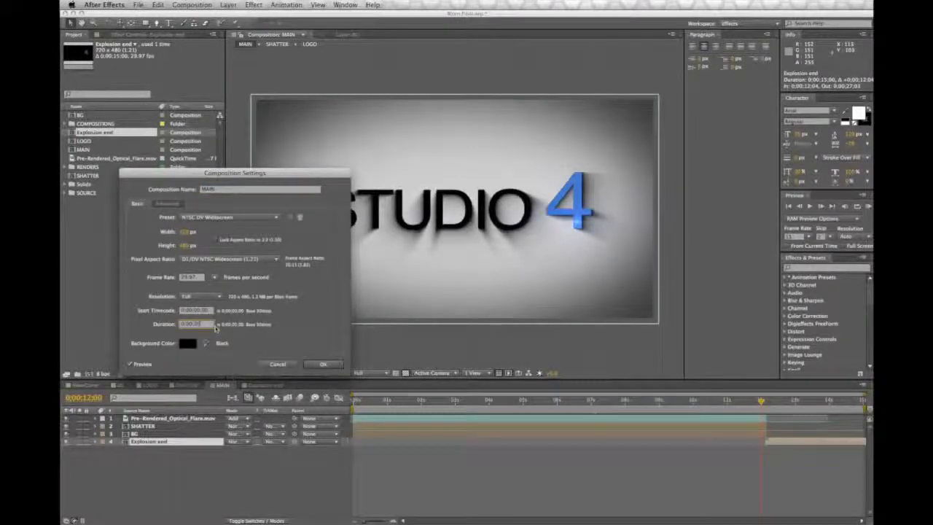
key("Return")
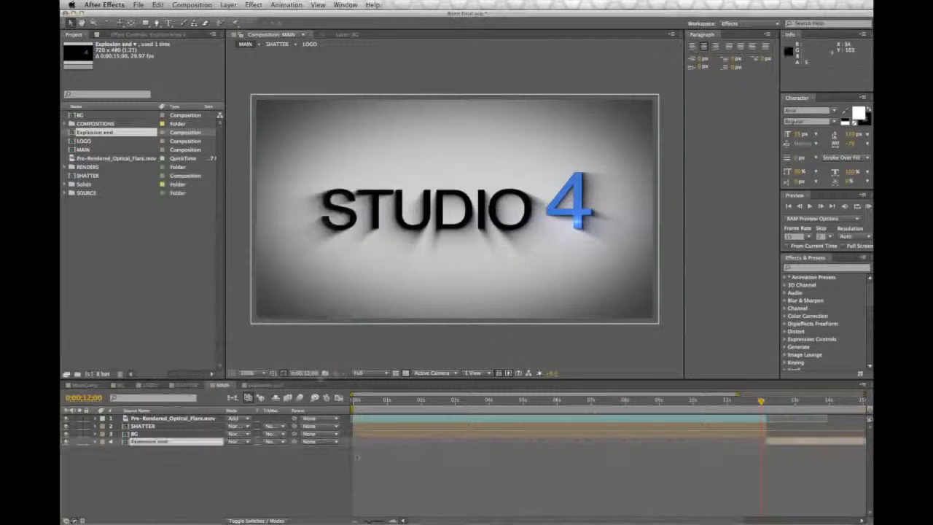
left_click_drag(368, 522, 362, 521)
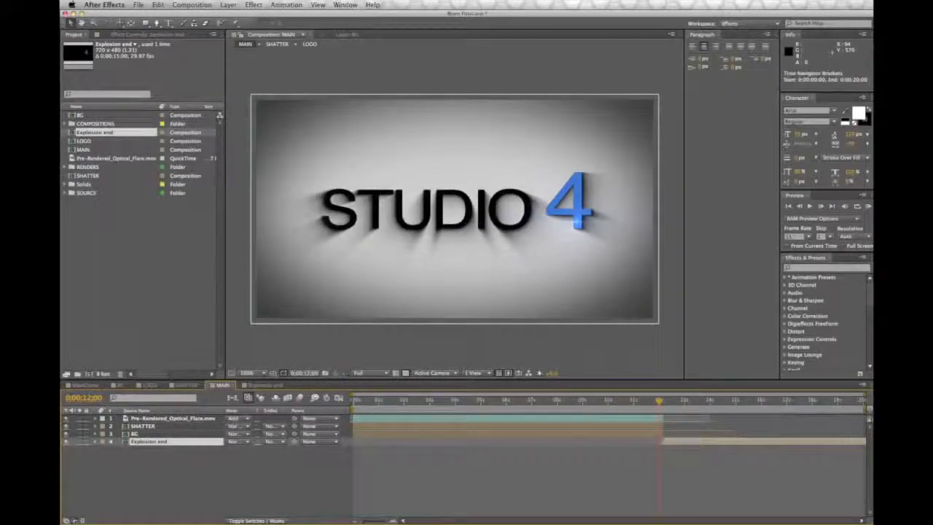
Go to 0;00;12;01 in MAIN, place the Explosion end layer above BG, and select the BG layer.
left_click_drag(659, 406, 658, 402)
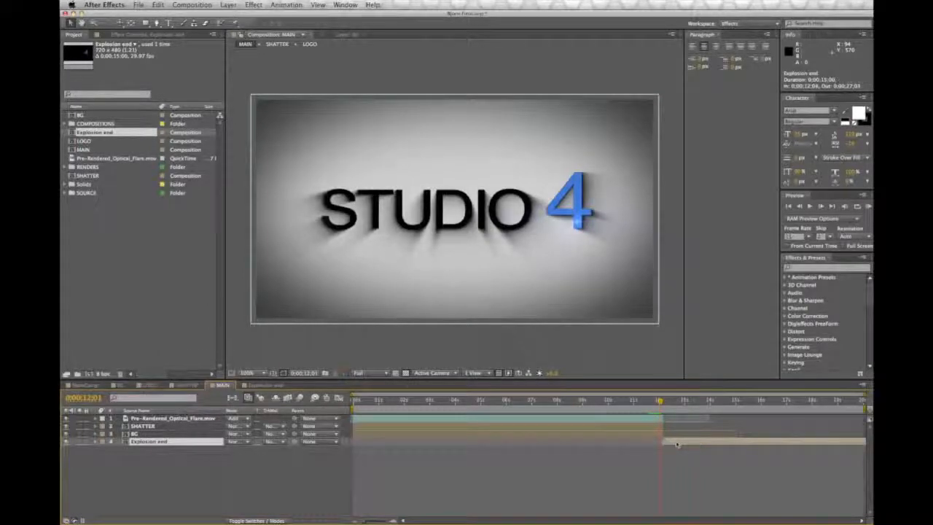
left_click_drag(139, 442, 139, 432)
left_click(136, 442)
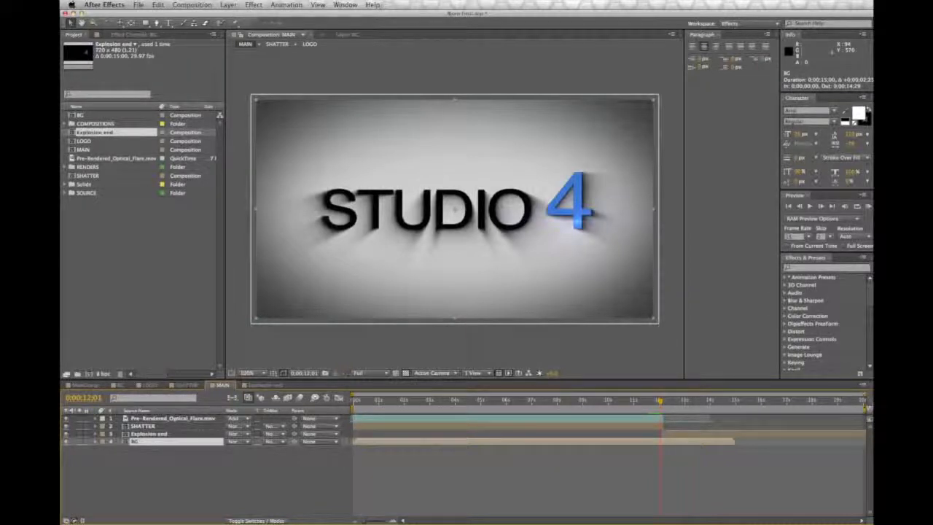
End the MAIN work area where the BG layer ends, fit that range in the timeline, and go to 0;00;12;07.
left_click_drag(862, 410, 735, 410)
left_click_drag(864, 395, 724, 410)
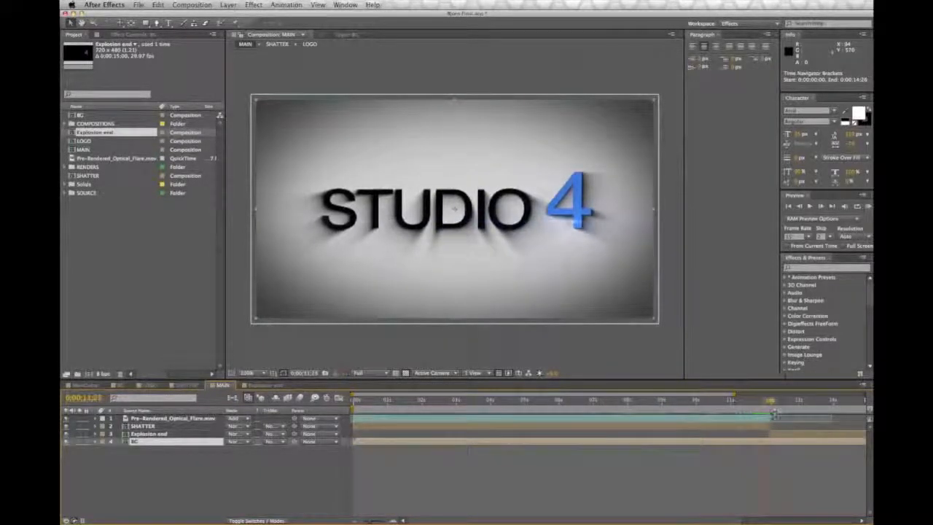
mouse_move(780, 410)
left_mouse_down()
mouse_move(752, 401)
mouse_move(833, 402)
mouse_move(768, 402)
mouse_move(777, 410)
left_mouse_up()
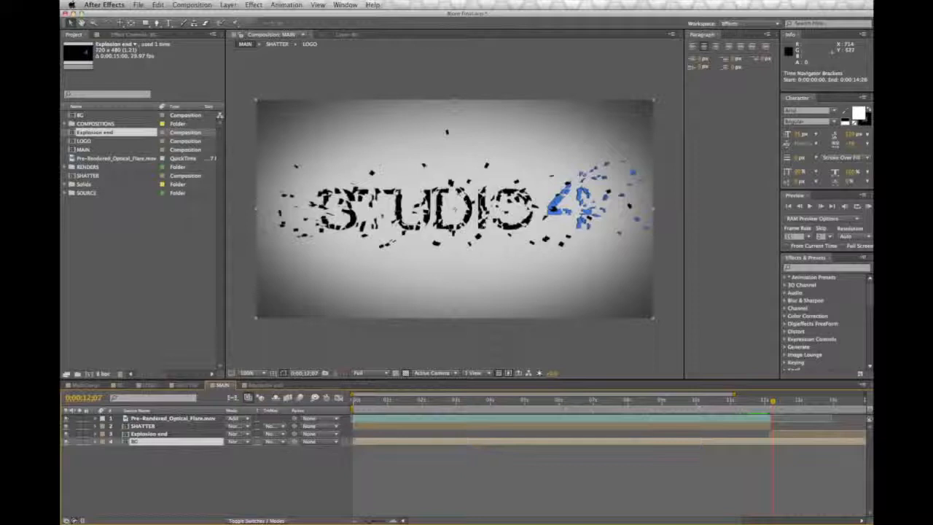
Create a yellow comp-size solid named Flare in MAIN and apply the Video Copilot Optical Flares effect to it.
left_click(224, 4)
mouse_move(228, 18)
left_click(355, 27)
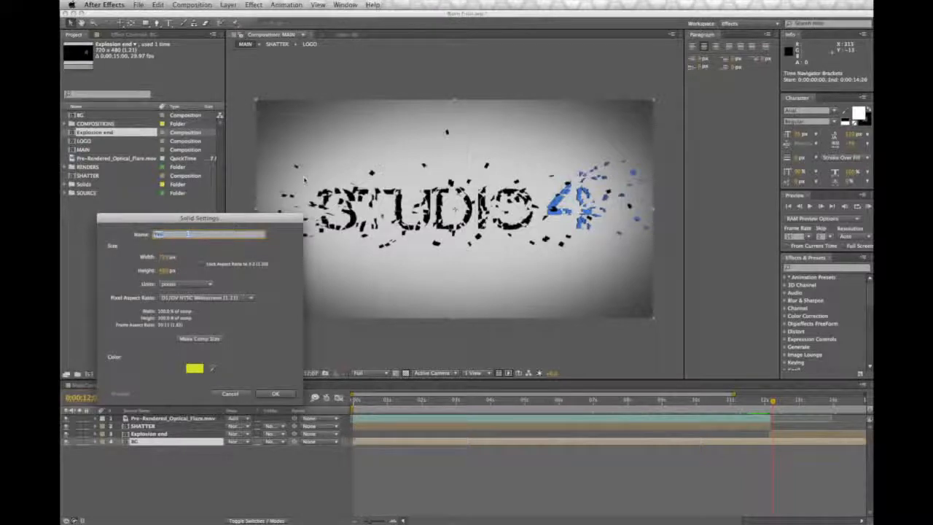
key("Return")
left_click(254, 4)
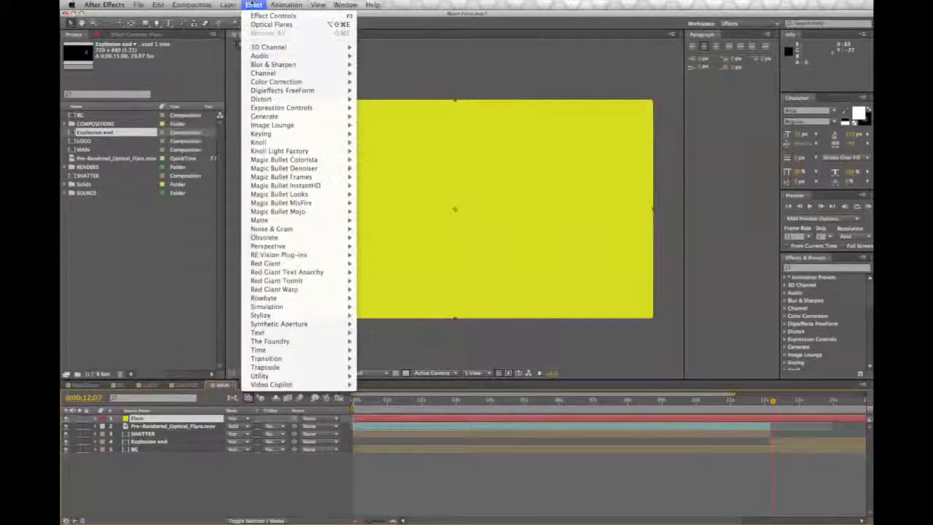
mouse_move(316, 386)
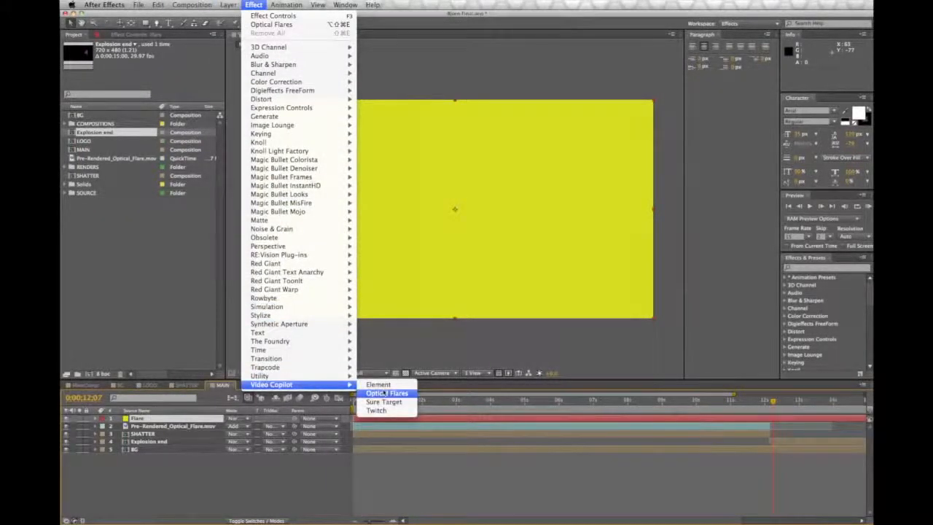
left_click(386, 393)
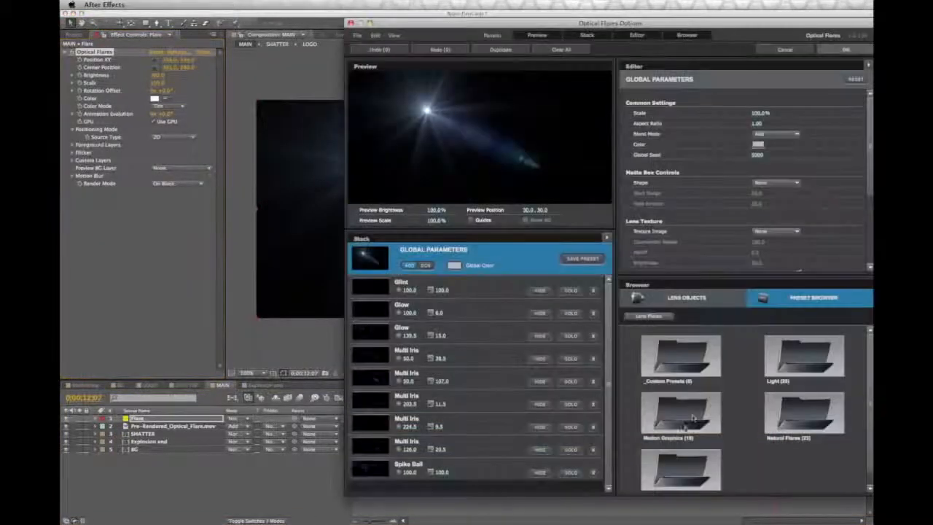
Look through the Light presets, choose the Cool Flare preset from Motion Graphics, and accept it for the Optical Flares effect.
double_click(802, 362)
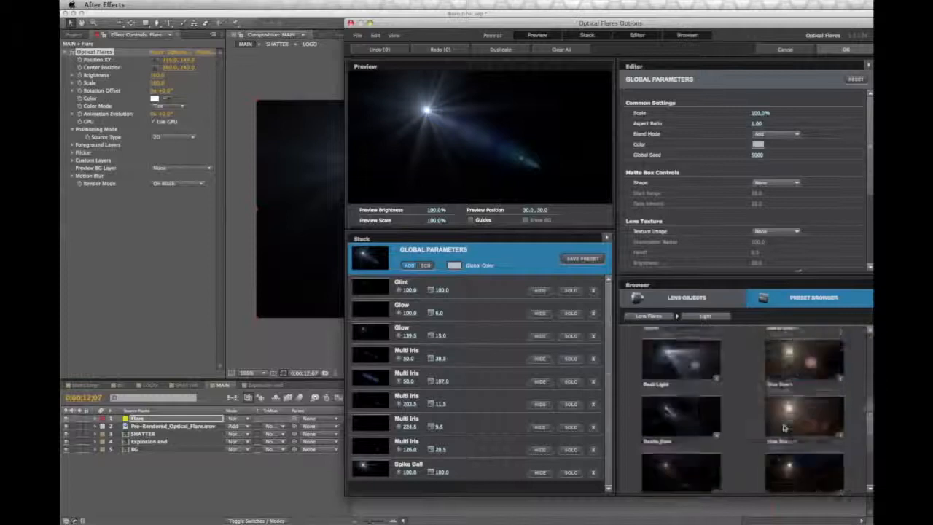
left_click(691, 356)
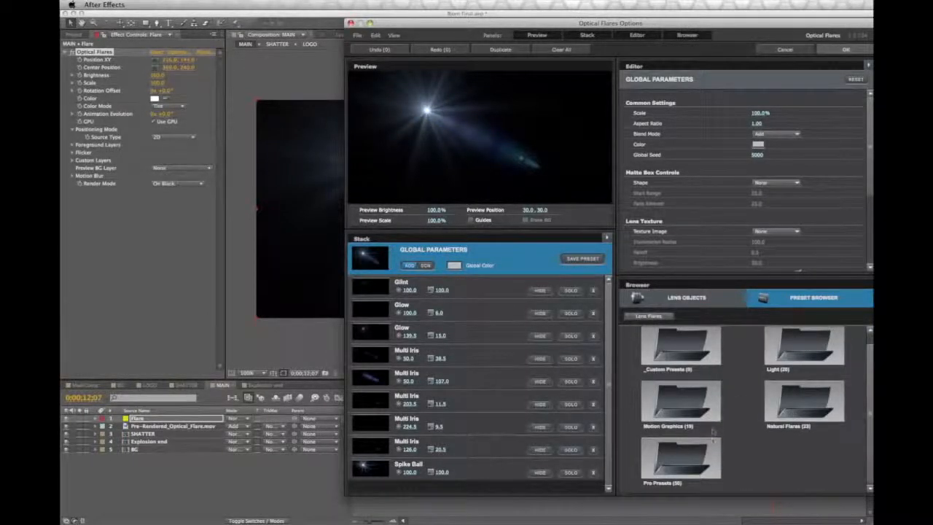
double_click(701, 407)
left_click_drag(869, 374, 871, 356)
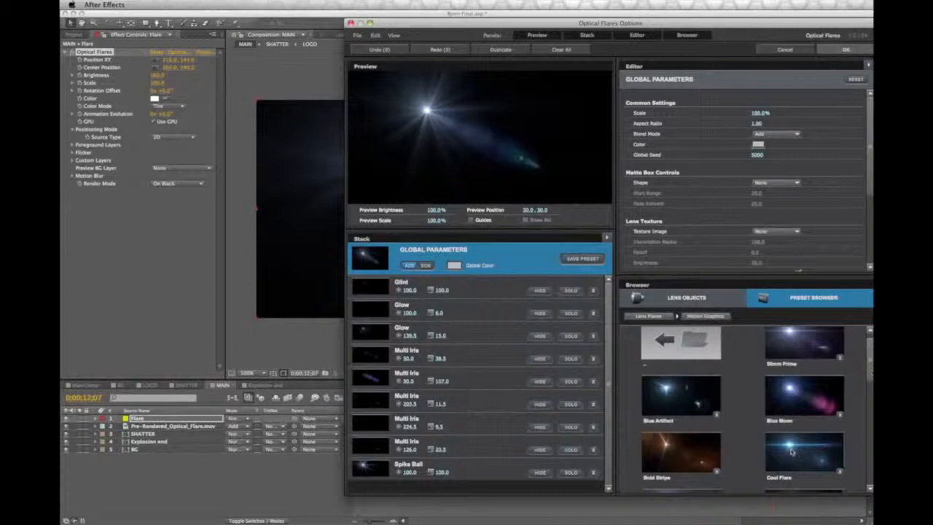
left_click(791, 450)
left_click(845, 50)
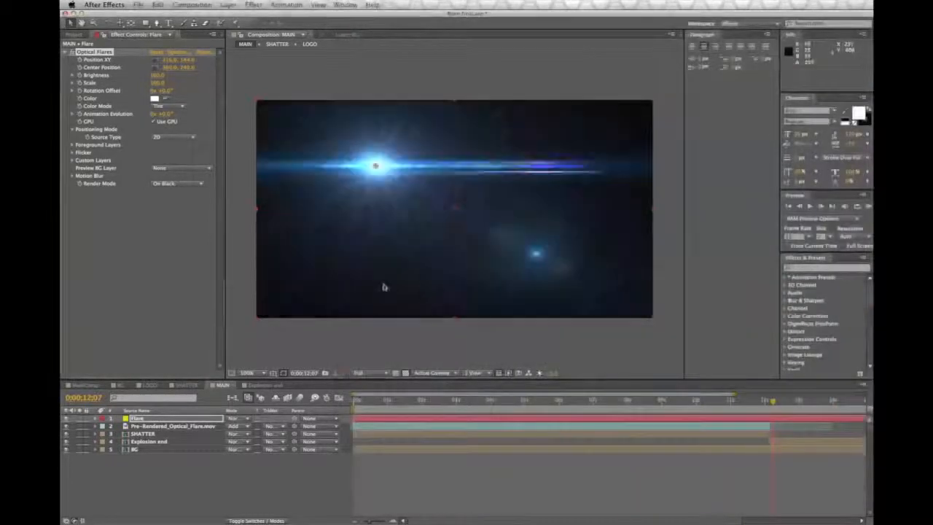
Set the Flare layer's blending mode to Add.
left_click(375, 168)
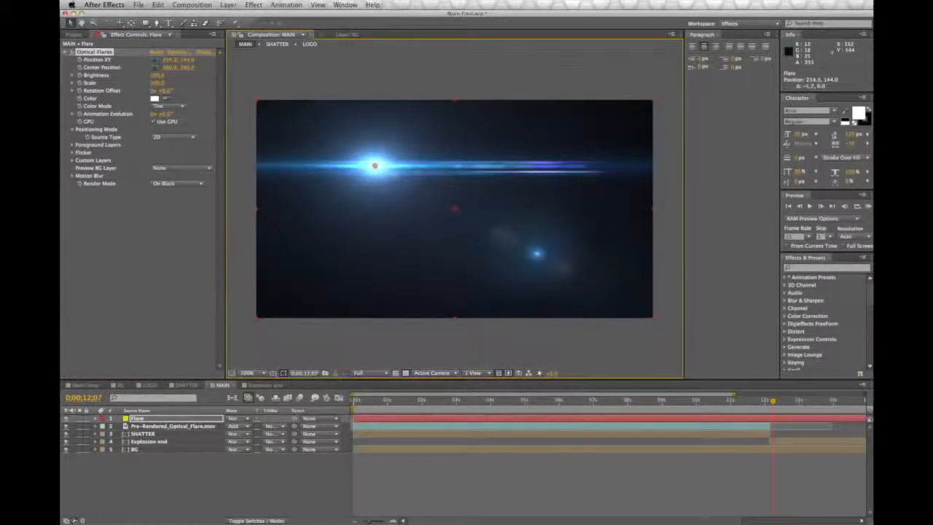
left_click(234, 418)
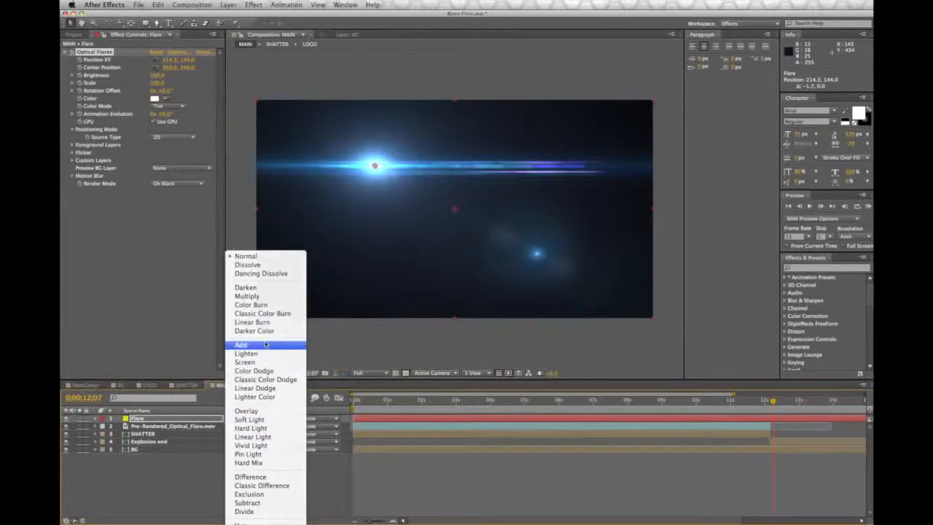
left_click(240, 346)
Position the flare behind the middle of the logo at about 365, 228, with its center position near the lower-left corner at about 30, 452.
left_click_drag(374, 165, 382, 330)
key("super+z")
left_click_drag(463, 186, 454, 214)
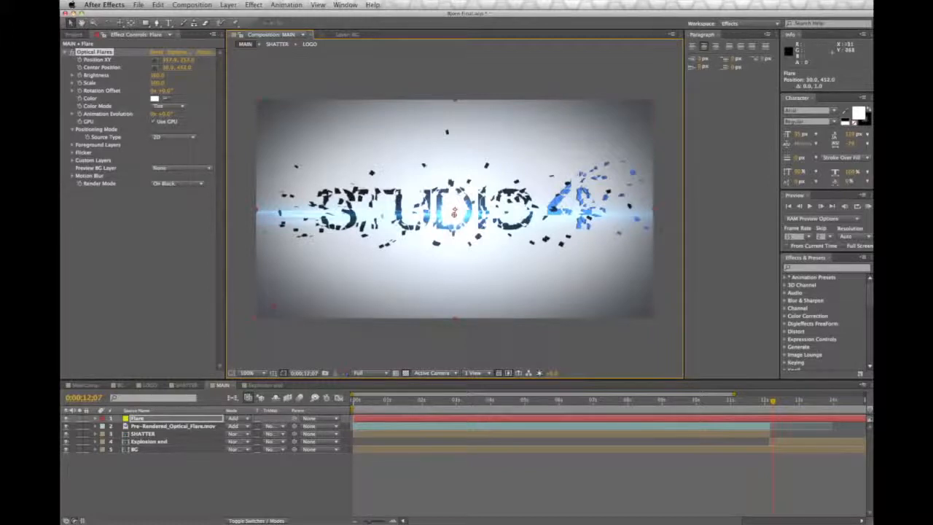
mouse_move(158, 75)
left_mouse_down()
mouse_move(173, 75)
mouse_move(139, 75)
mouse_move(159, 75)
left_mouse_up()
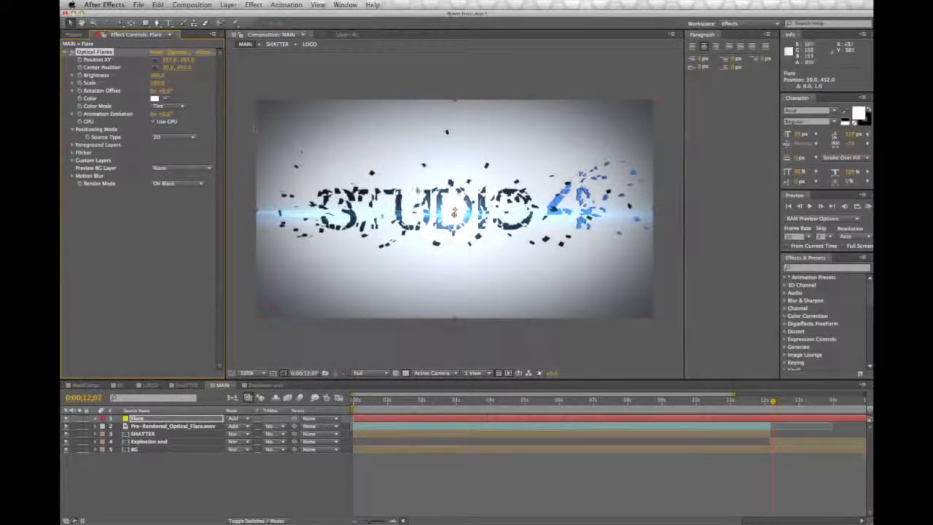
left_click_drag(455, 212, 458, 206)
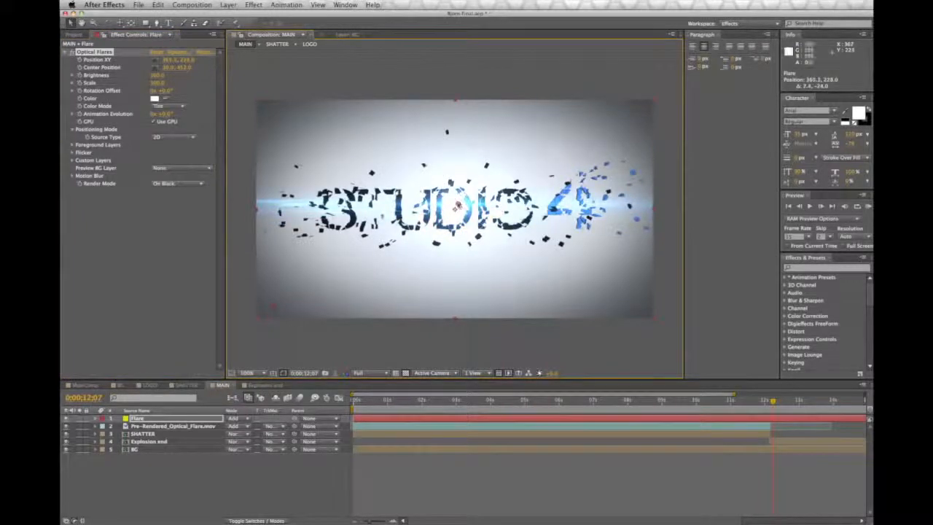
Go to 0;00;12;04 and move the Flare layer so it starts there, where the SHATTER layer ends.
left_click(766, 401)
left_click_drag(770, 403, 771, 403)
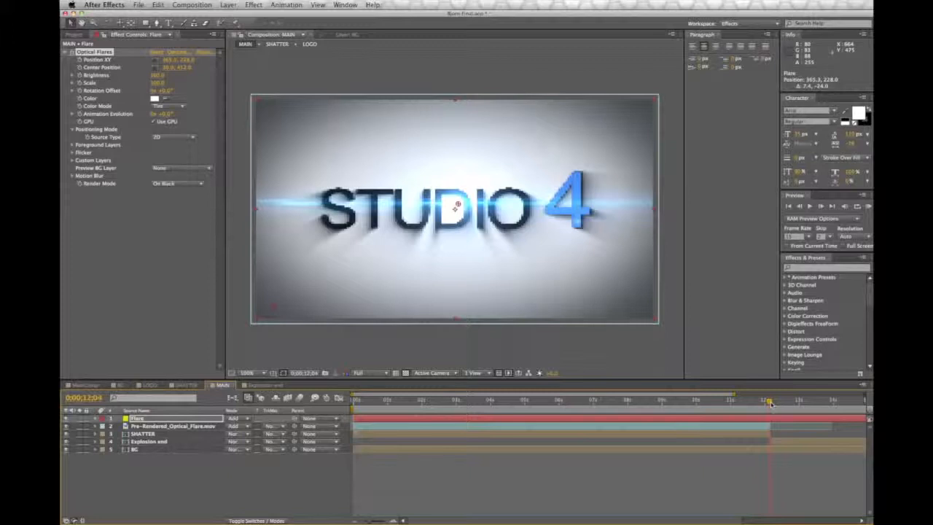
left_click(106, 52)
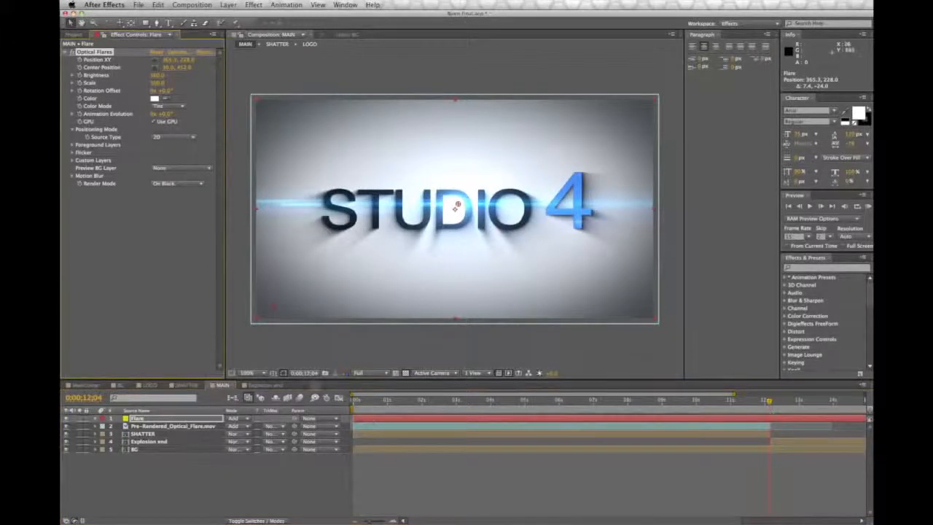
left_click_drag(370, 421, 769, 402)
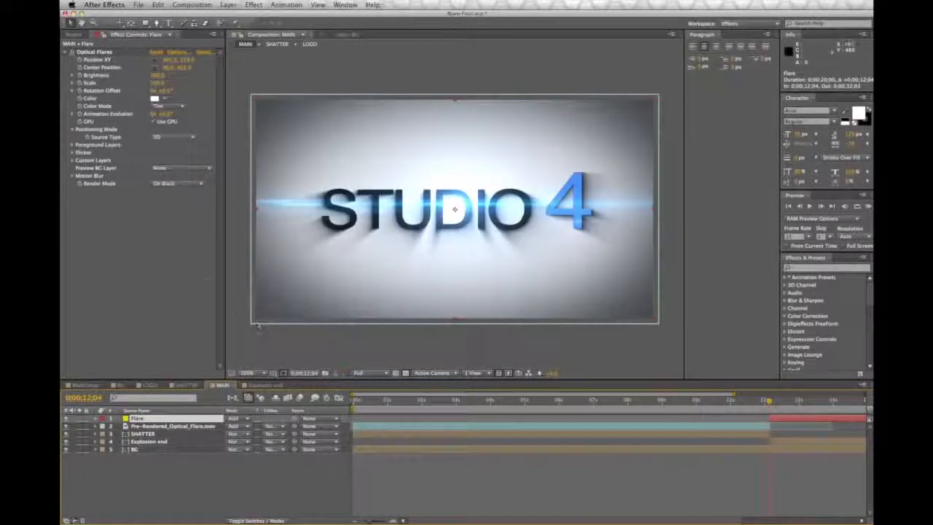
Keyframe the flare's Center Position at 0;00;12;04, then shift it to the frame's lower right, about 750, 476, at 0;00;14;26.
left_click(107, 70)
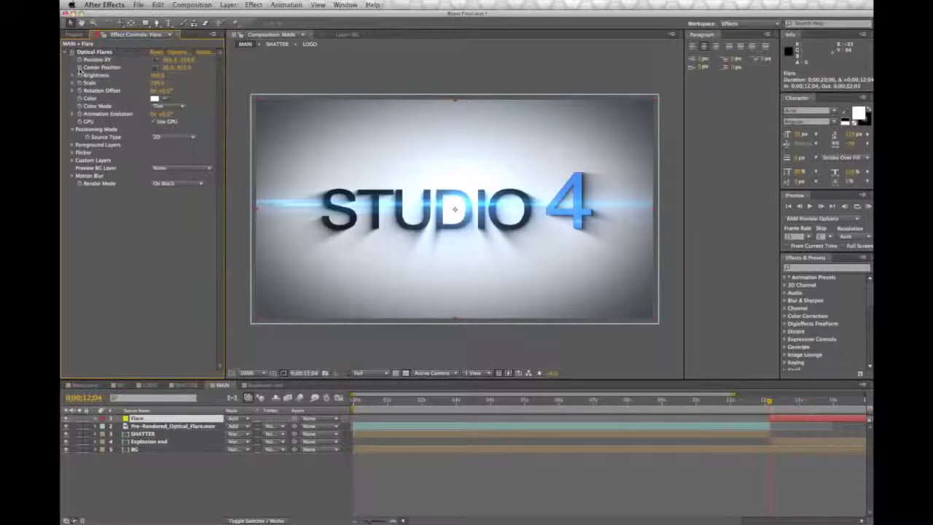
left_click(79, 67)
left_click(327, 348)
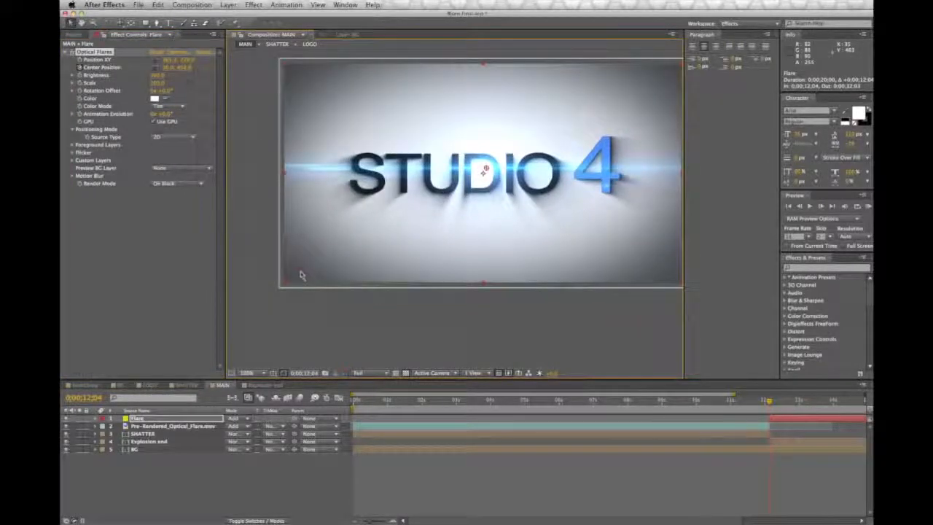
left_click_drag(770, 400, 867, 403)
key("space")
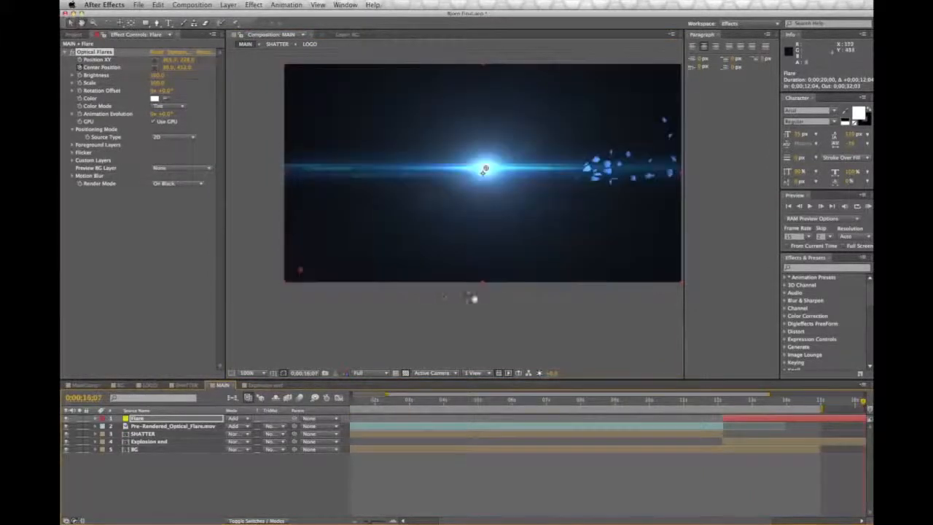
left_click_drag(474, 297, 432, 305)
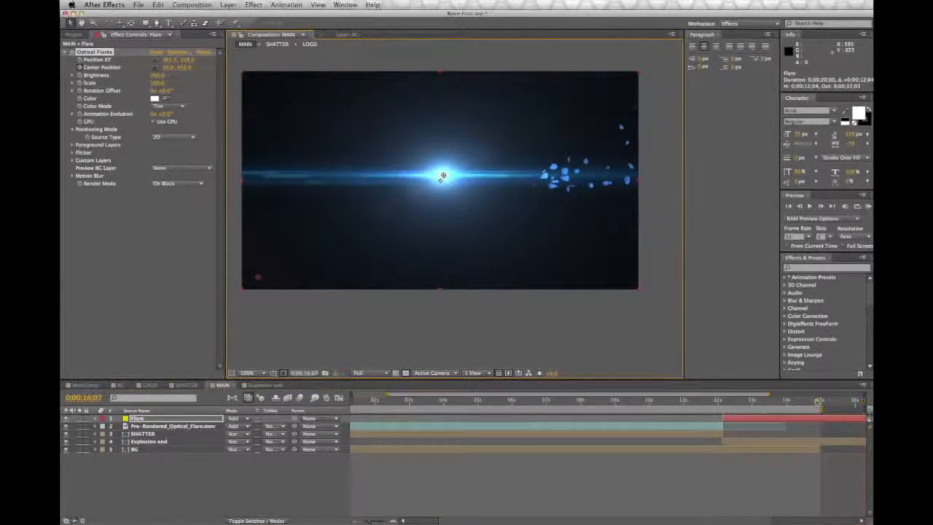
left_click(817, 402)
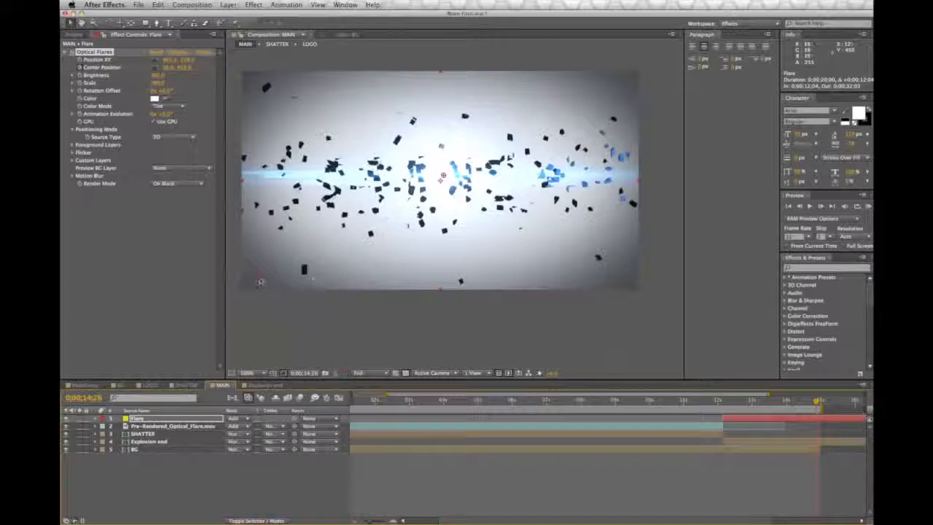
left_click_drag(261, 282, 607, 291)
Preview the flare over the exploding logo from just before the Flare layer begins and return to 0;00;12;04.
mouse_move(721, 401)
left_mouse_down()
mouse_move(761, 403)
mouse_move(718, 403)
left_mouse_up()
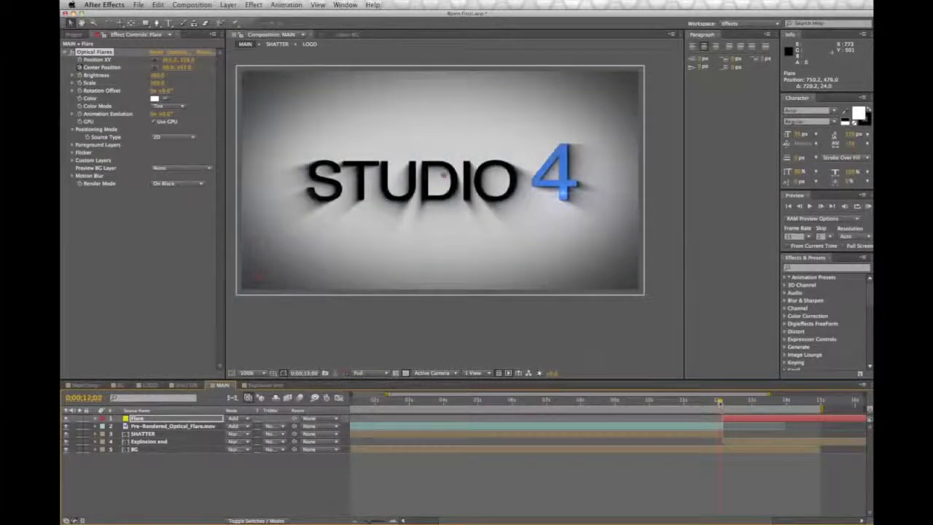
key("space")
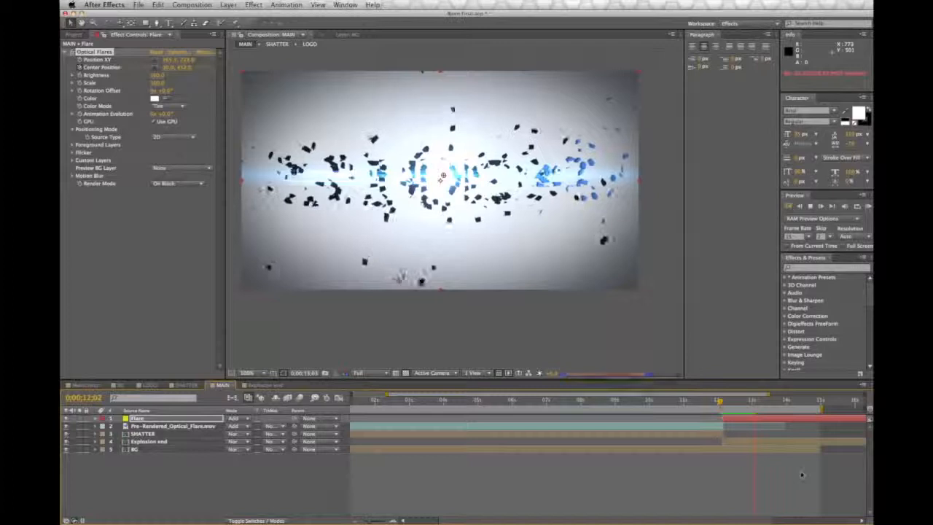
key("space")
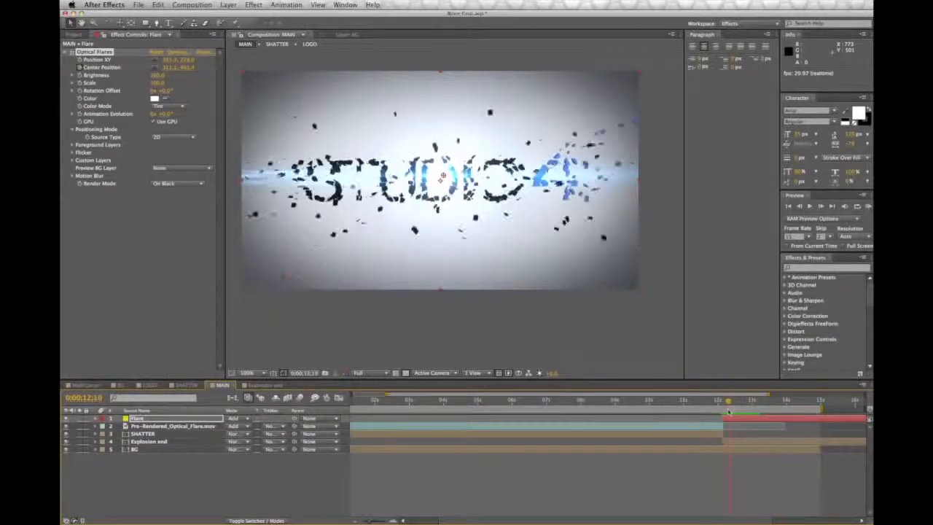
left_click_drag(724, 412, 723, 412)
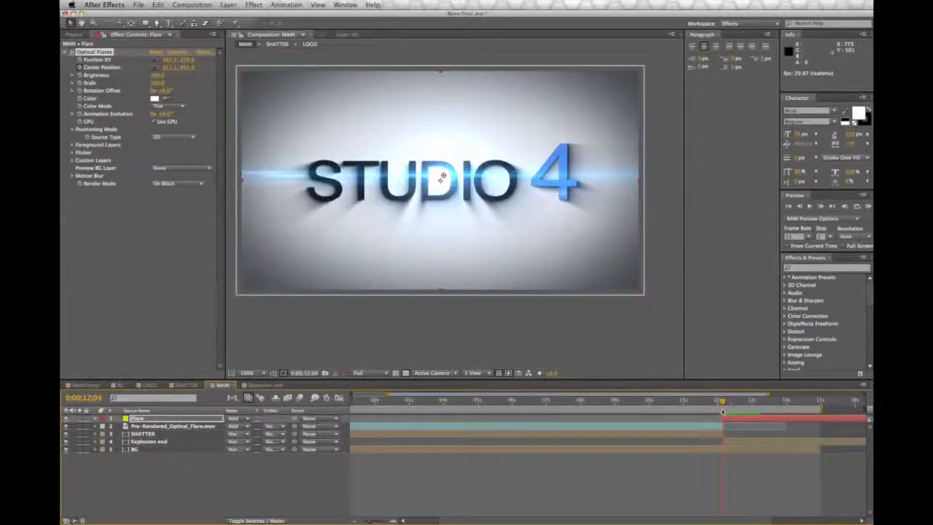
key("space")
left_click_drag(484, 297, 496, 313)
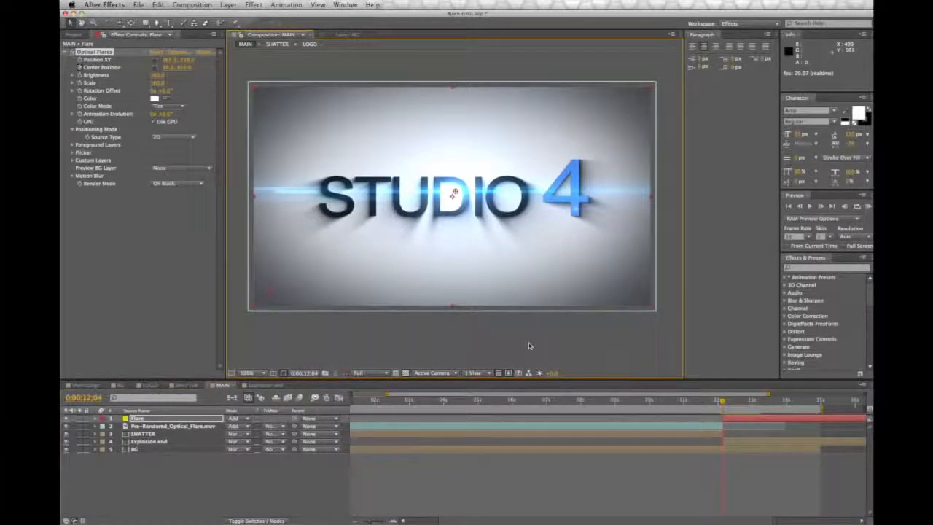
Switch to QuickTime Player, examine the explosion around 13 to 14 seconds in Studio4 Shatter.mov, and close the movie.
key("super+Tab")
mouse_move(472, 314)
left_mouse_down()
mouse_move(491, 315)
mouse_move(479, 319)
left_mouse_up()
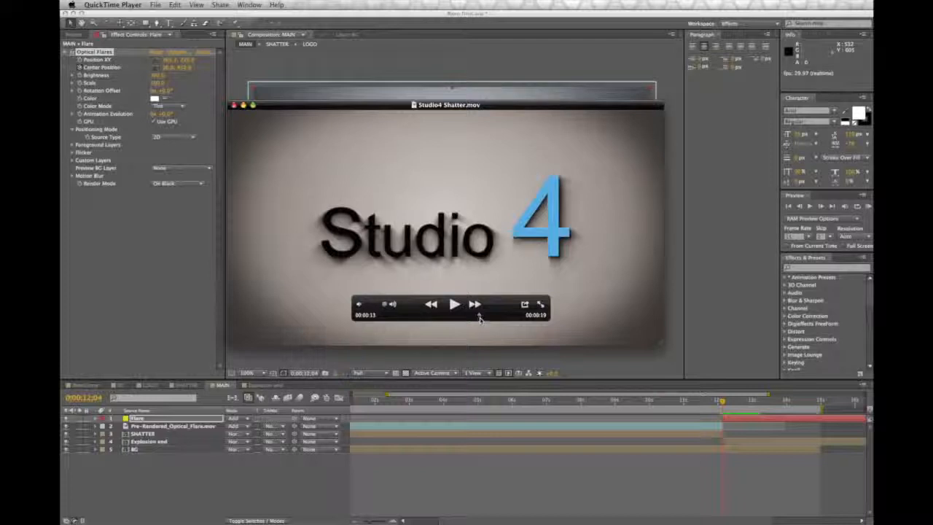
left_click_drag(479, 319, 481, 317)
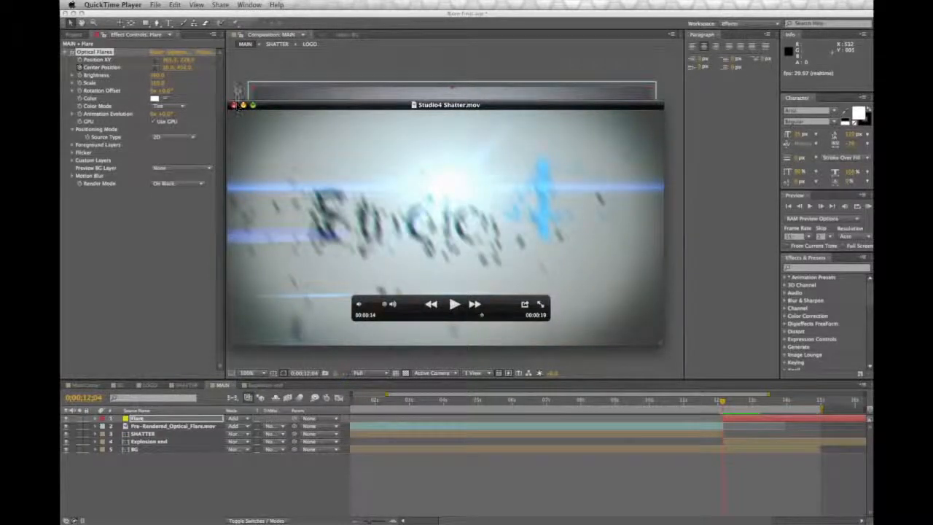
left_click(233, 105)
Go to 0;00;12;12 in MAIN and create a black comp-size solid named Fade out.
mouse_move(722, 401)
left_mouse_down()
mouse_move(745, 402)
mouse_move(731, 402)
left_mouse_up()
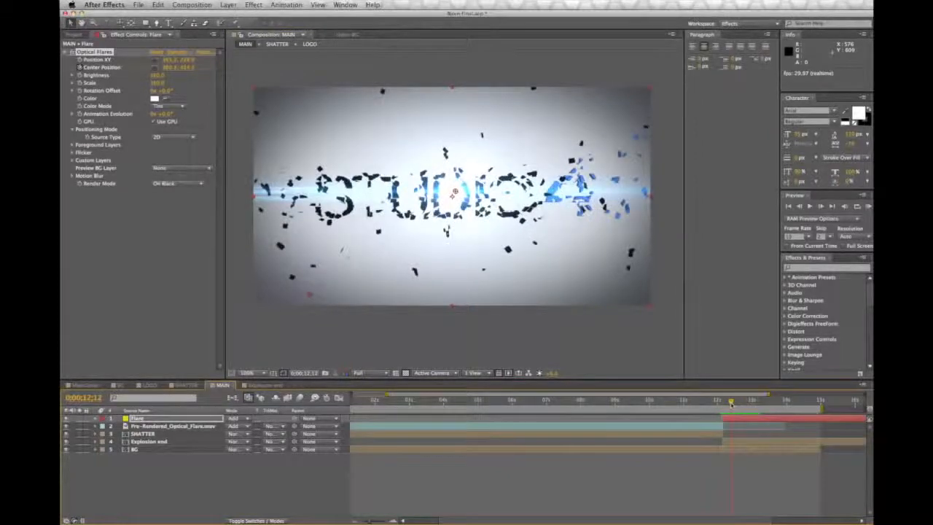
left_click(228, 5)
mouse_move(231, 18)
left_click(357, 27)
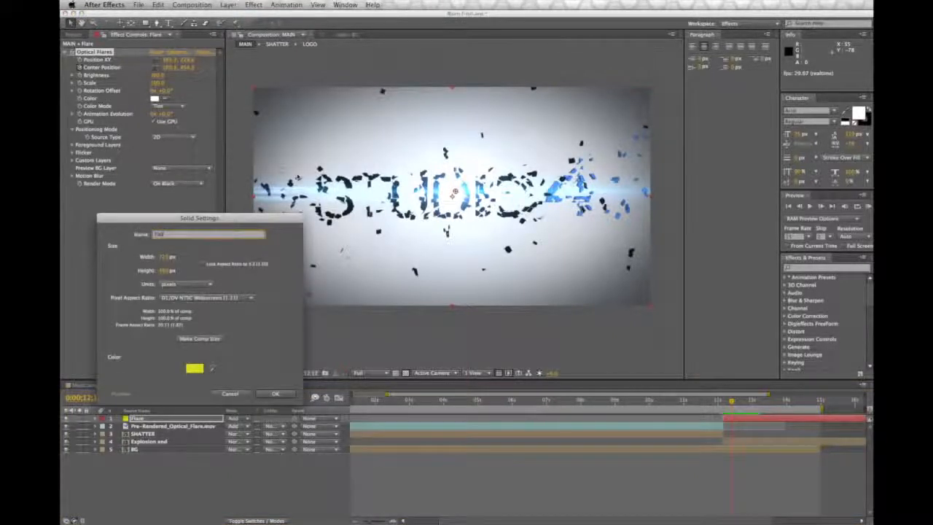
left_click(194, 368)
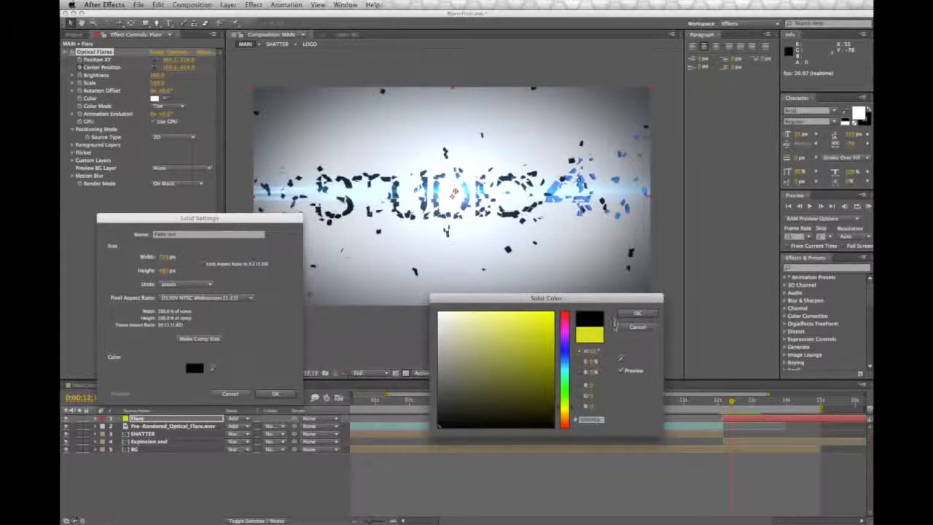
left_click(637, 312)
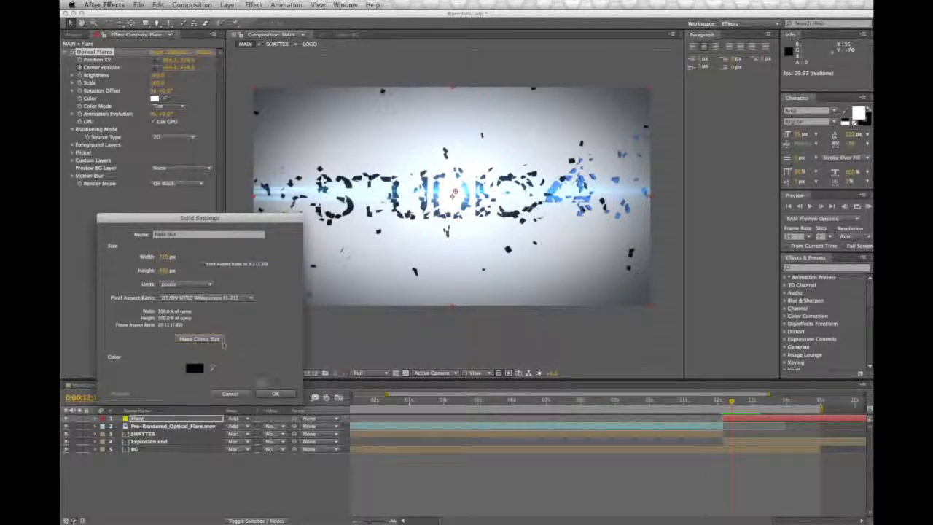
left_click(271, 394)
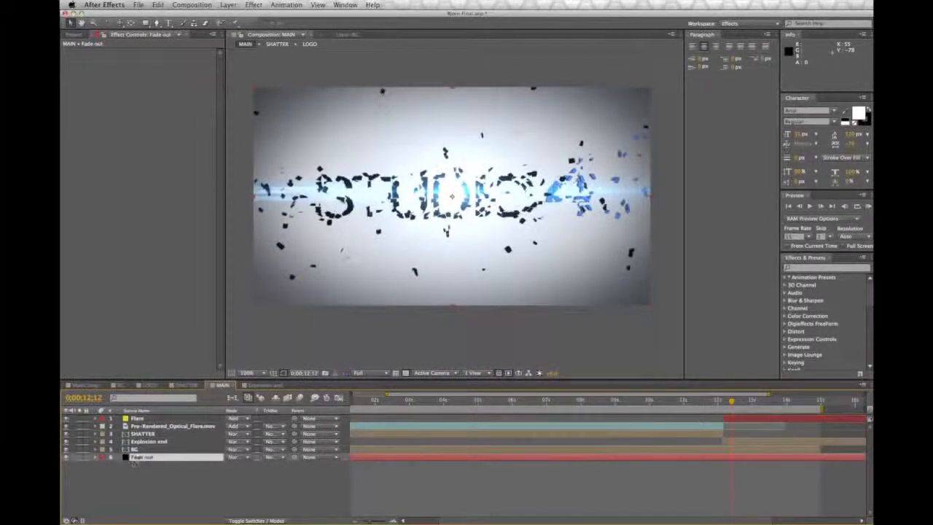
Keyframe the Fade out layer's Opacity from 0% at 0;00;14;10 to 100% at 0;00;14;29.
key("t")
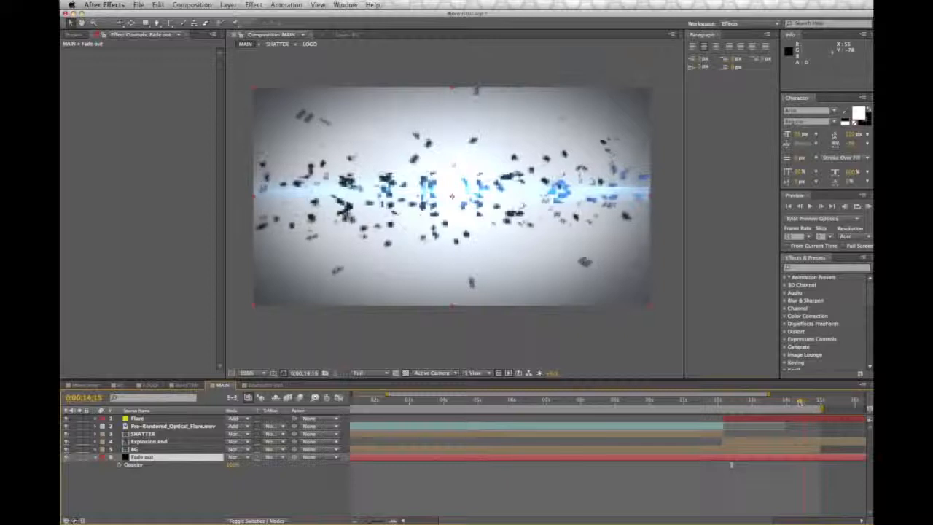
left_click_drag(798, 403, 797, 402)
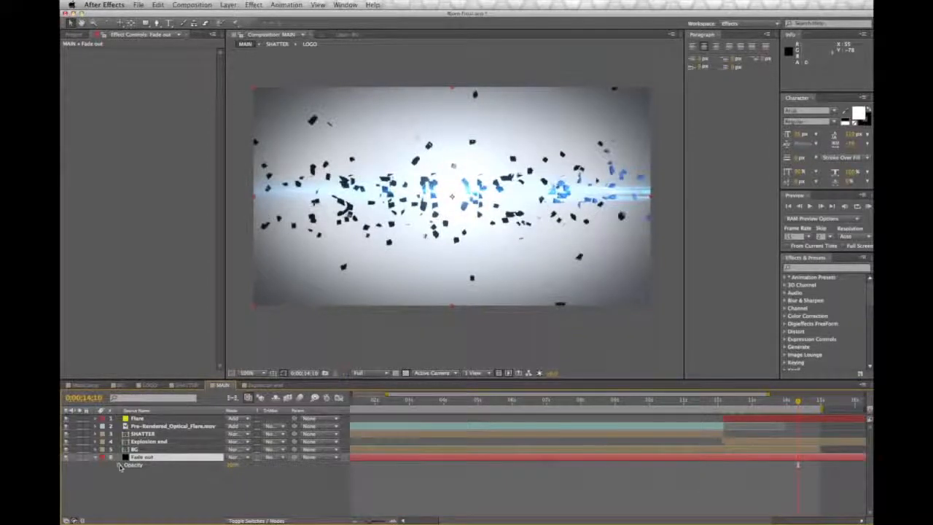
left_click(120, 465)
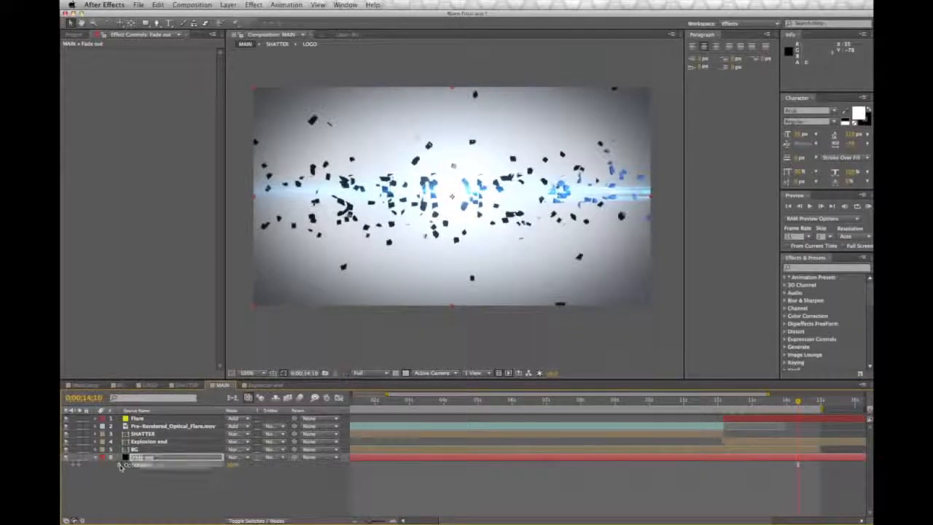
left_click(820, 402)
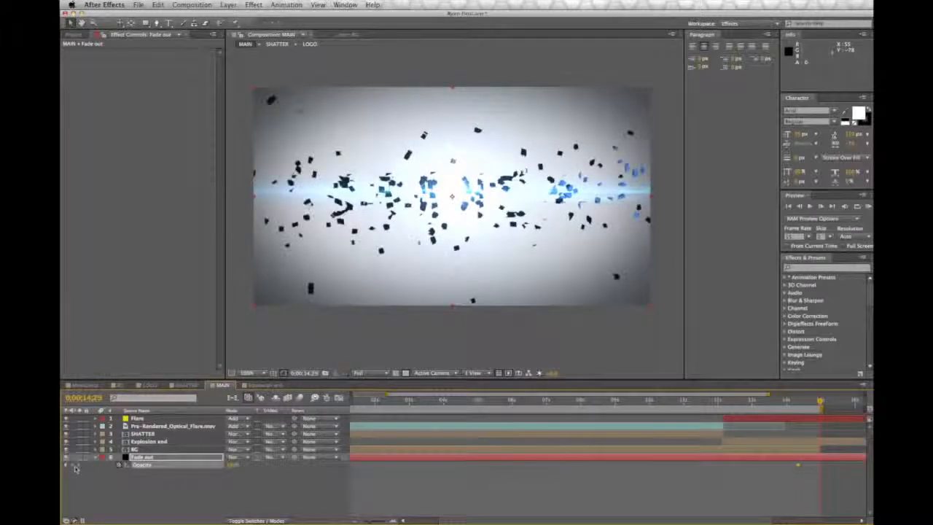
left_click(798, 402)
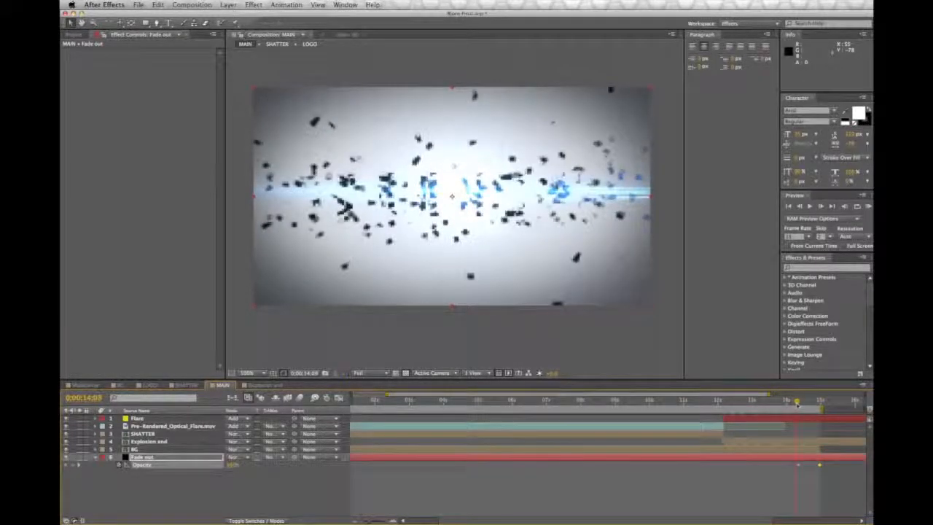
left_click_drag(798, 404, 800, 404)
left_click(799, 465)
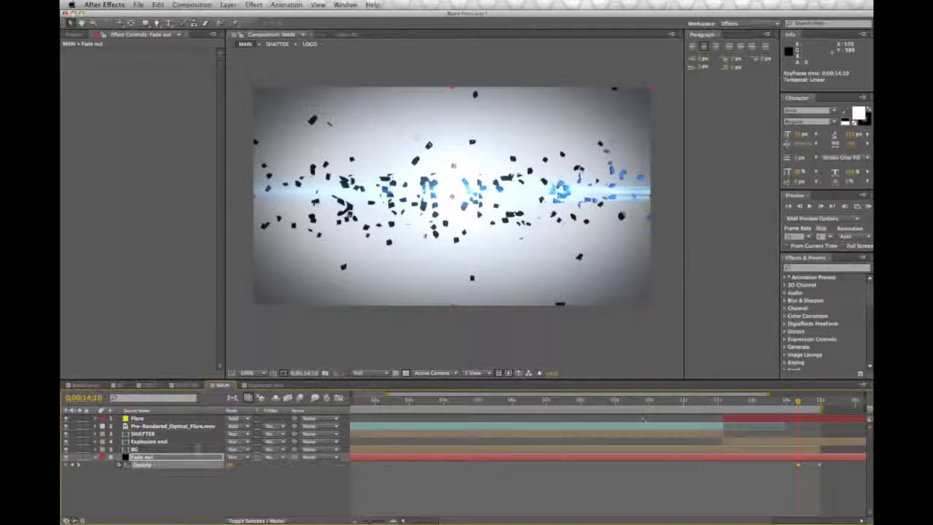
Move the Fade out layer above Flare to the top of the layer stack and check the fade just after 0;00;14;10.
left_click_drag(157, 459, 146, 418)
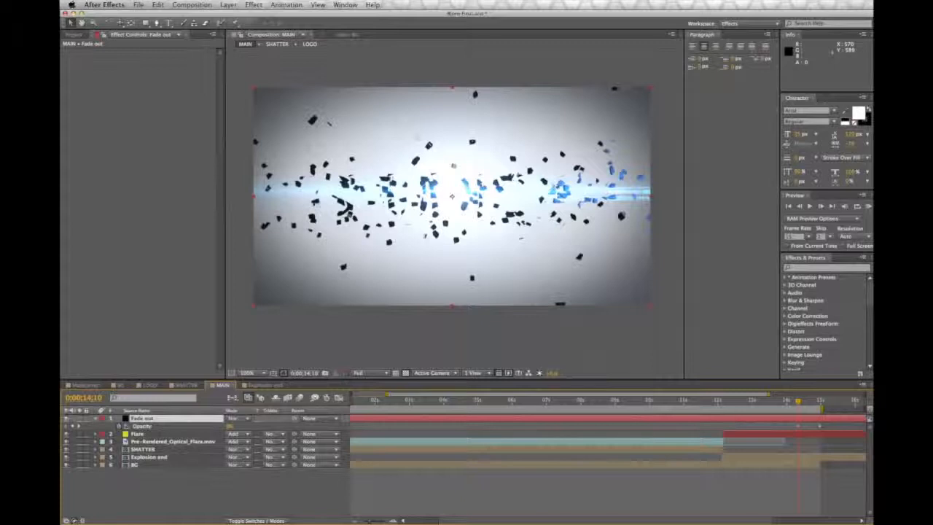
mouse_move(799, 403)
left_mouse_down()
mouse_move(790, 403)
mouse_move(823, 405)
mouse_move(800, 403)
left_mouse_up()
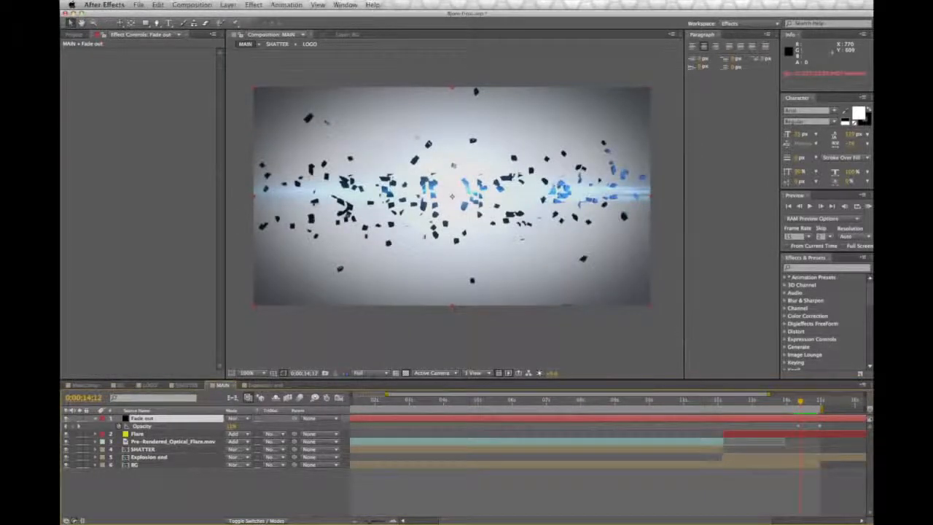